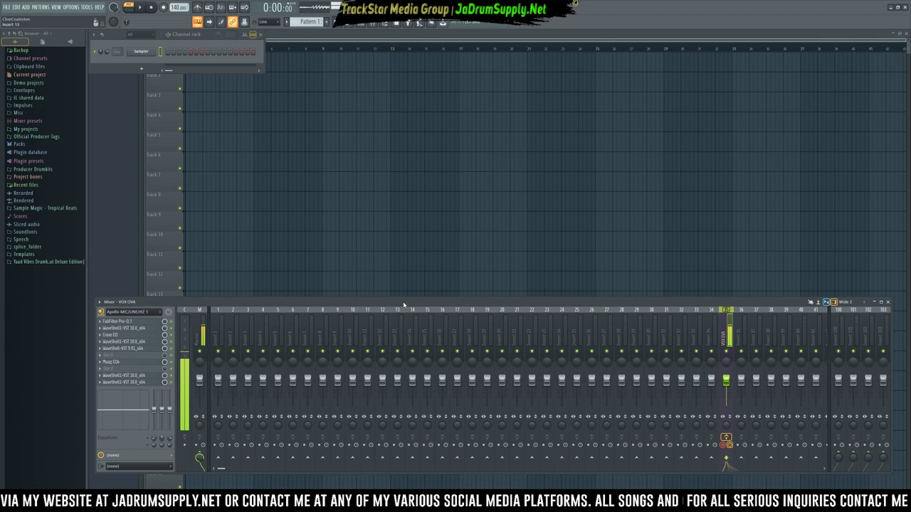
# Step: Reposition and widen the channel rack, and open the Sampler channel's piano roll at full size
pyautogui.moveTo(222, 35); pyautogui.dragTo(546, 70)
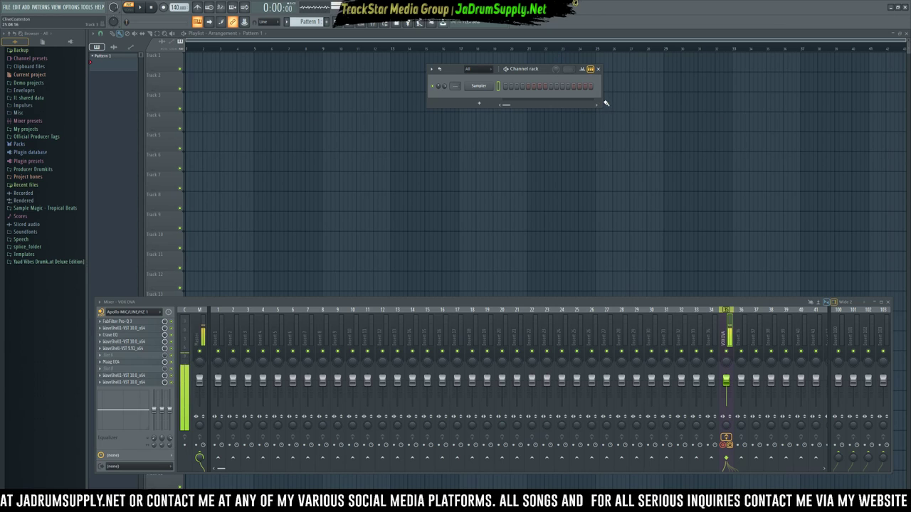
pyautogui.moveTo(602, 95); pyautogui.dragTo(690, 98)
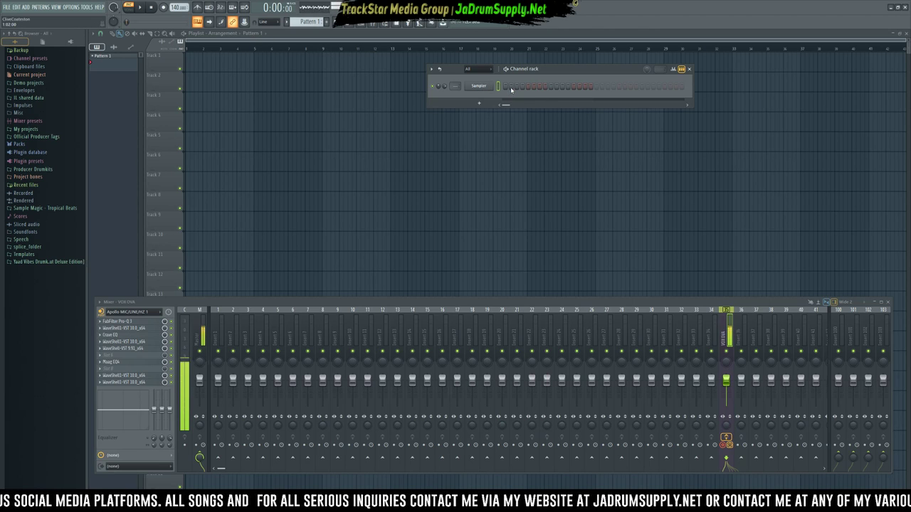
pyautogui.rightClick(502, 88)
pyautogui.click(506, 86)
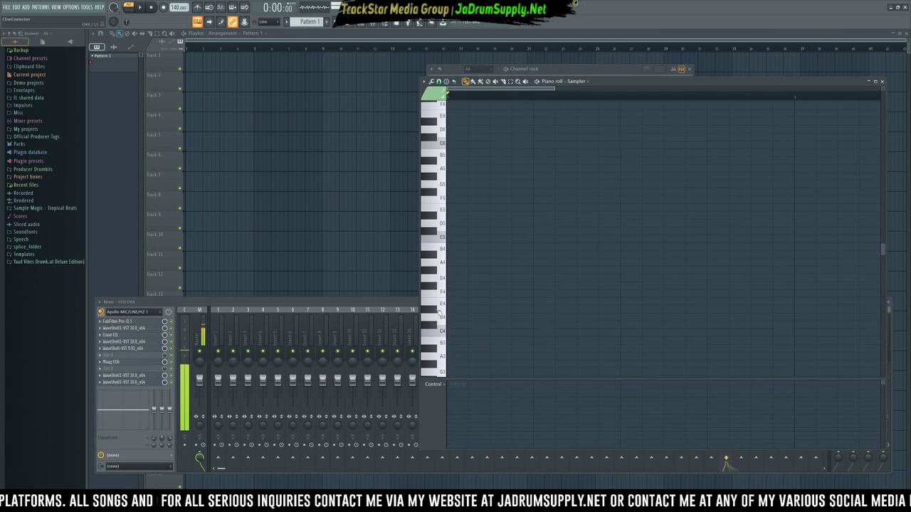
pyautogui.click(874, 81)
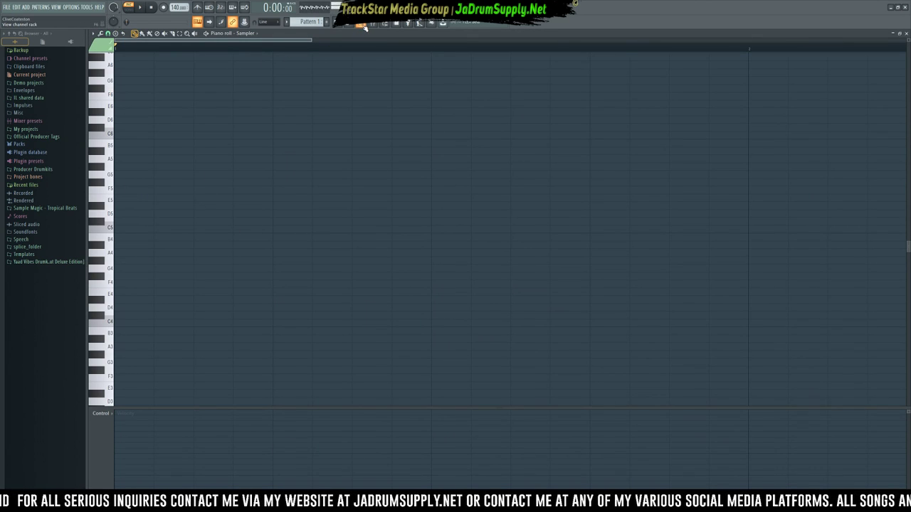
# Step: Bring up the channel rack and rename the current pattern "Method 1 - By Ear"
pyautogui.click(363, 26)
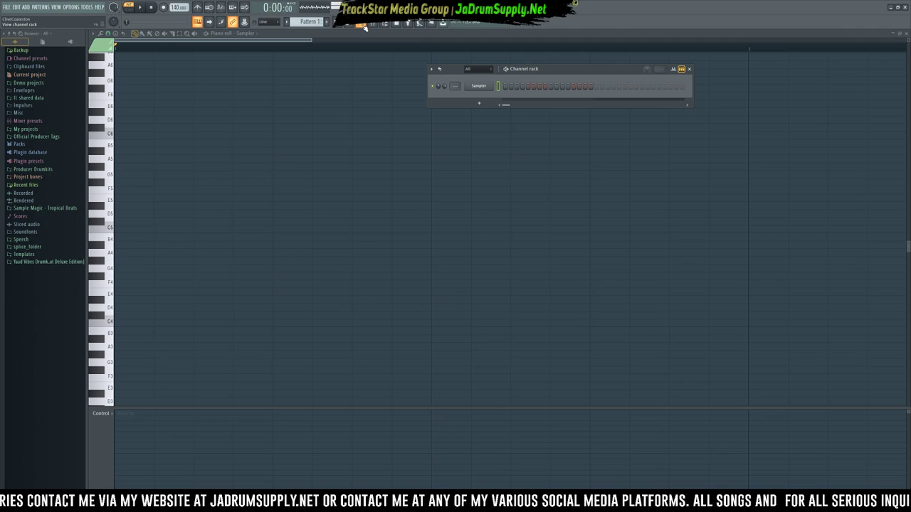
pyautogui.press('F2')
pyautogui.write('Metho..y Ear')
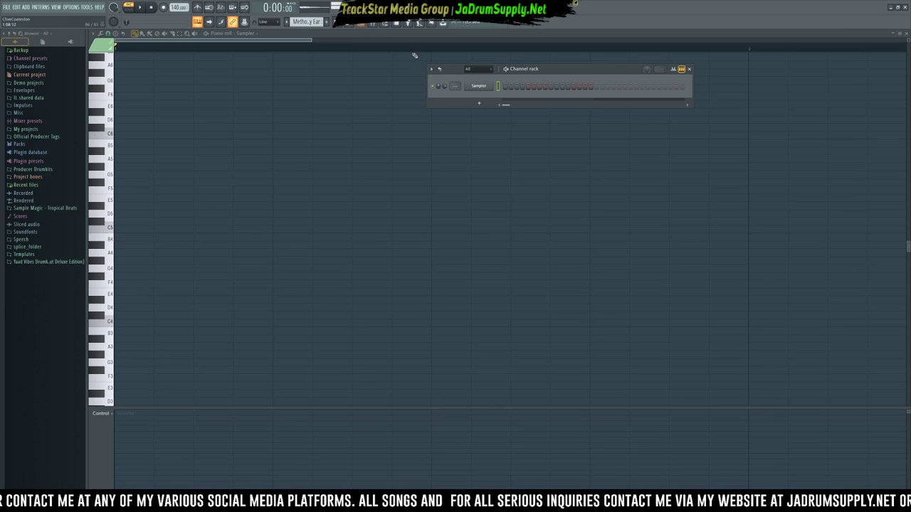
# Step: Add an Xpand!2 instrument channel to the channel rack
pyautogui.click(478, 103)
pyautogui.moveTo(477, 103)
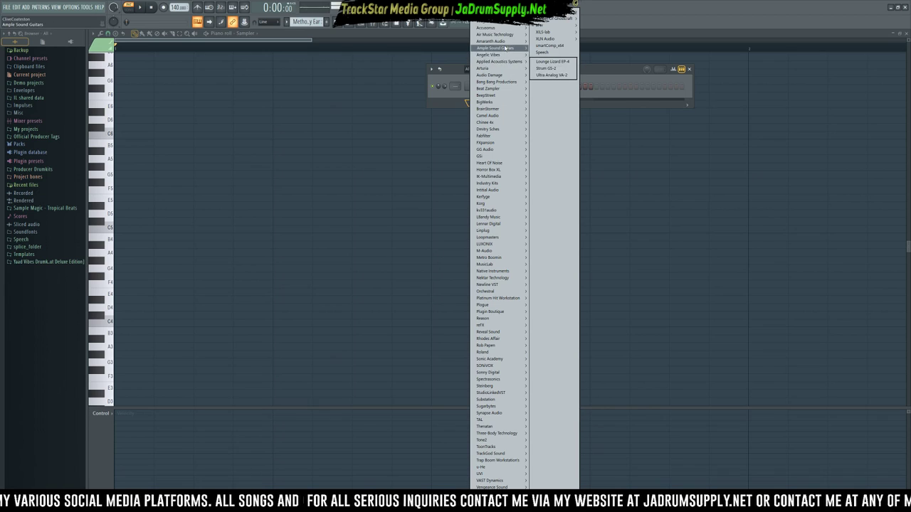
pyautogui.moveTo(509, 35)
pyautogui.click(545, 61)
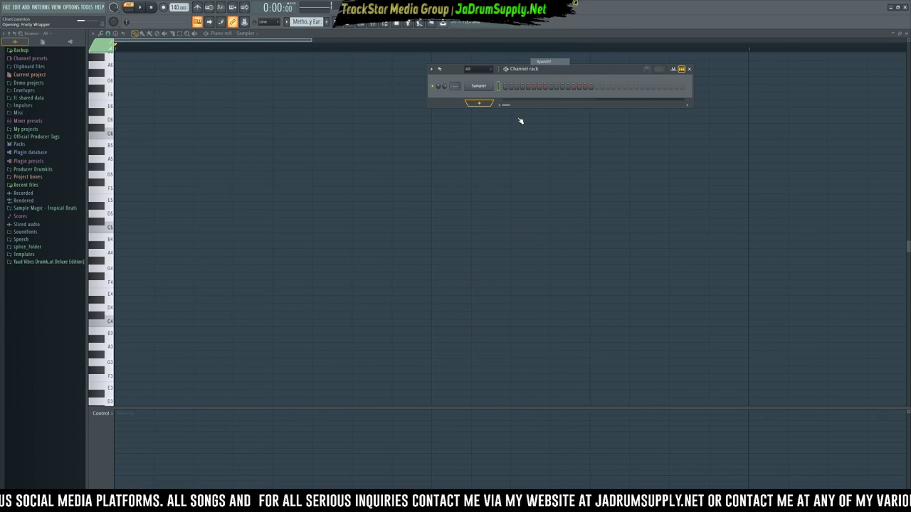
pyautogui.click(478, 114)
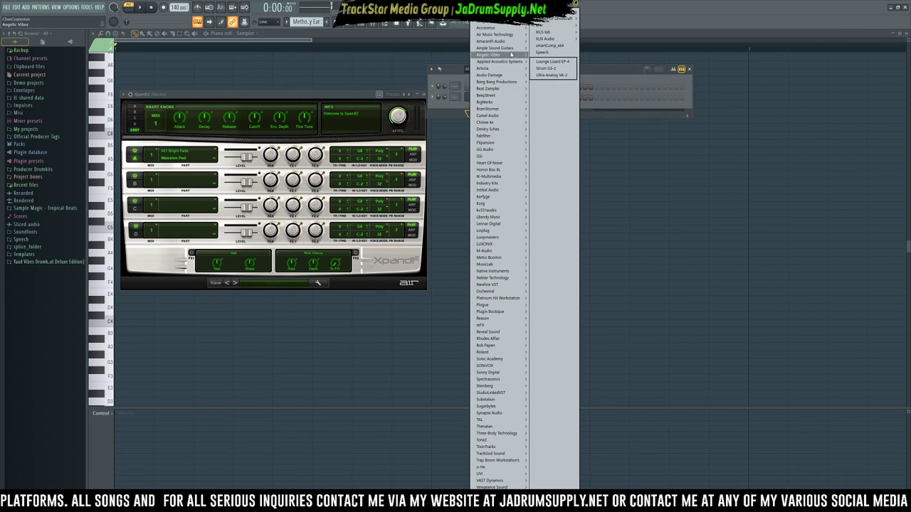
pyautogui.moveTo(518, 36)
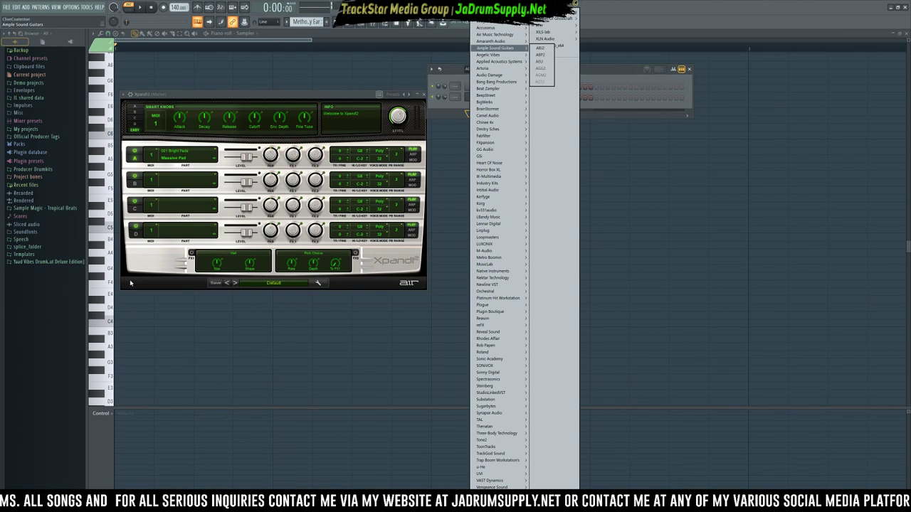
# Step: Load the Spiccato Strings Up + Down patch from 014 Strings into part A of Xpand!2 and close the plugin window
pyautogui.click(261, 283)
pyautogui.click(184, 160)
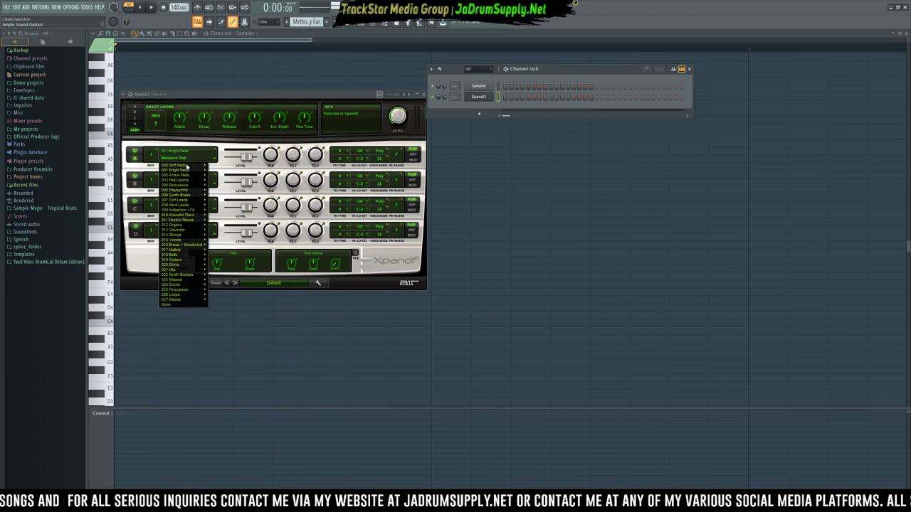
pyautogui.moveTo(191, 216)
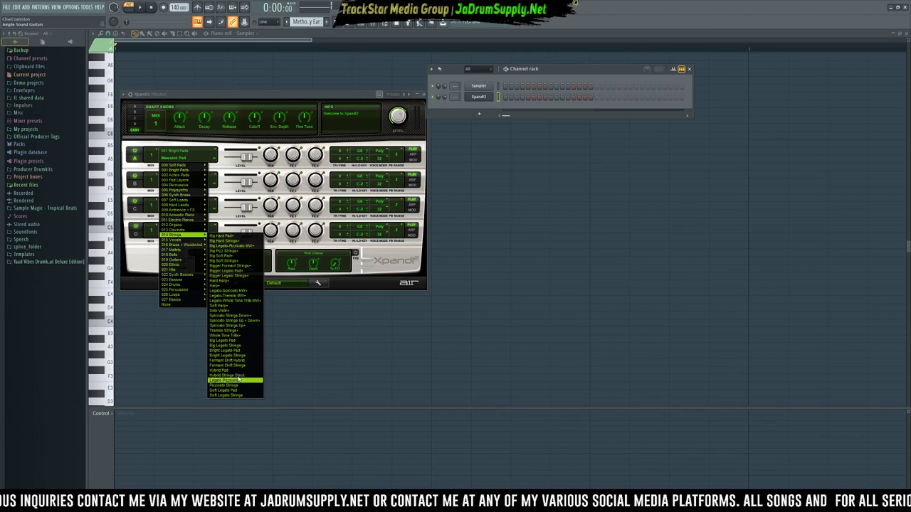
pyautogui.click(249, 321)
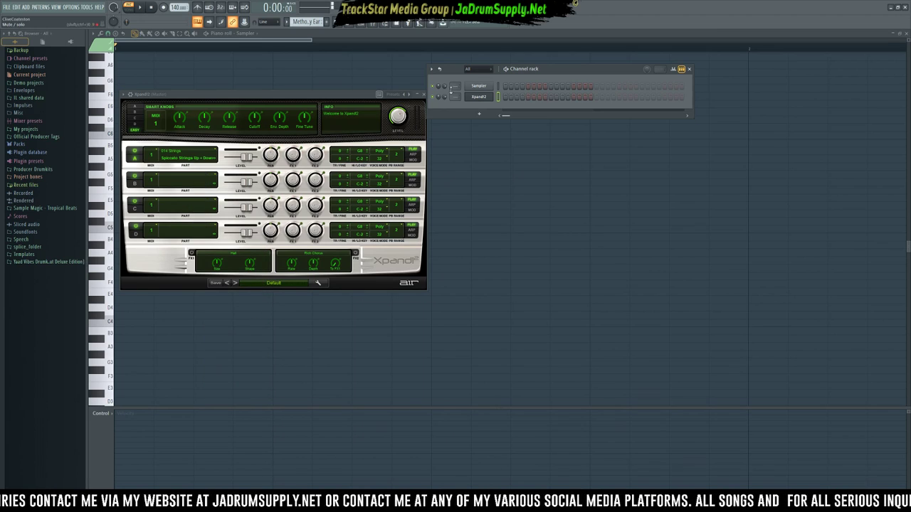
pyautogui.moveTo(364, 94); pyautogui.dragTo(680, 165)
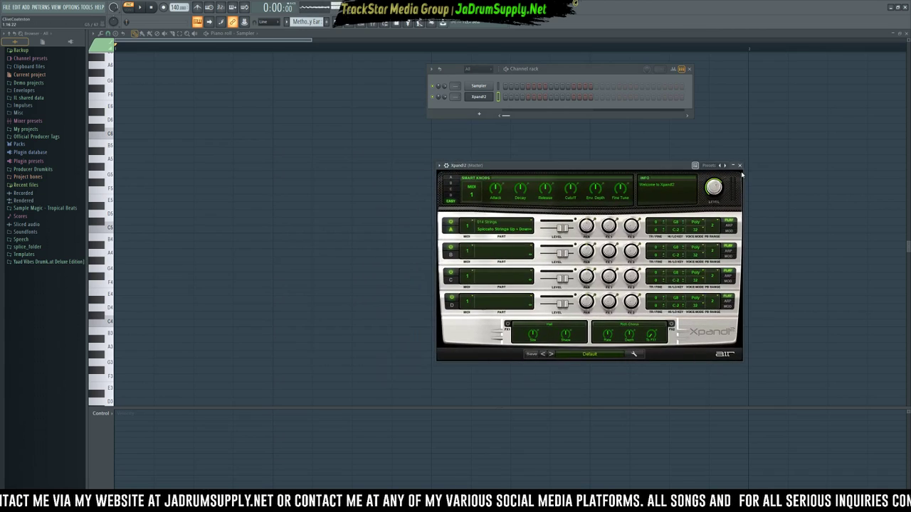
pyautogui.click(740, 165)
# Step: Hide the channel rack and resize the un-maximized piano roll so it sits beside the playlist and mixer
pyautogui.press('F6')
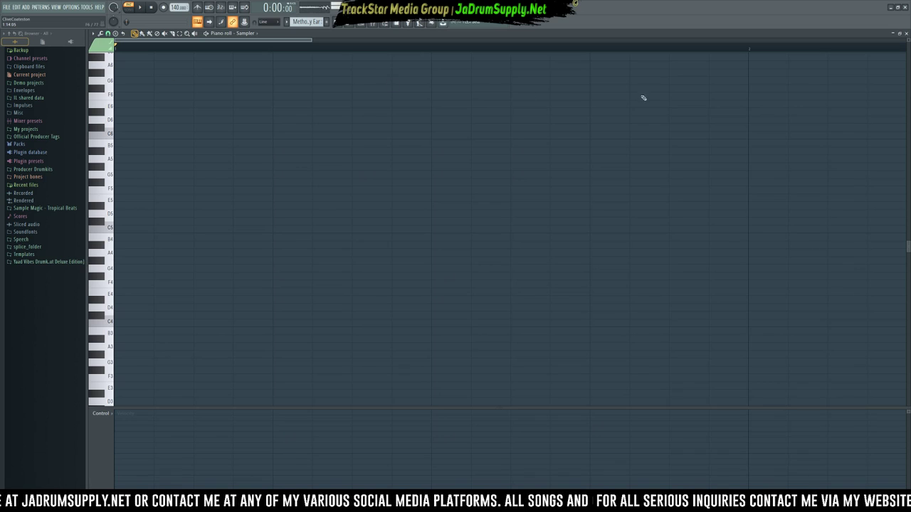
pyautogui.click(900, 35)
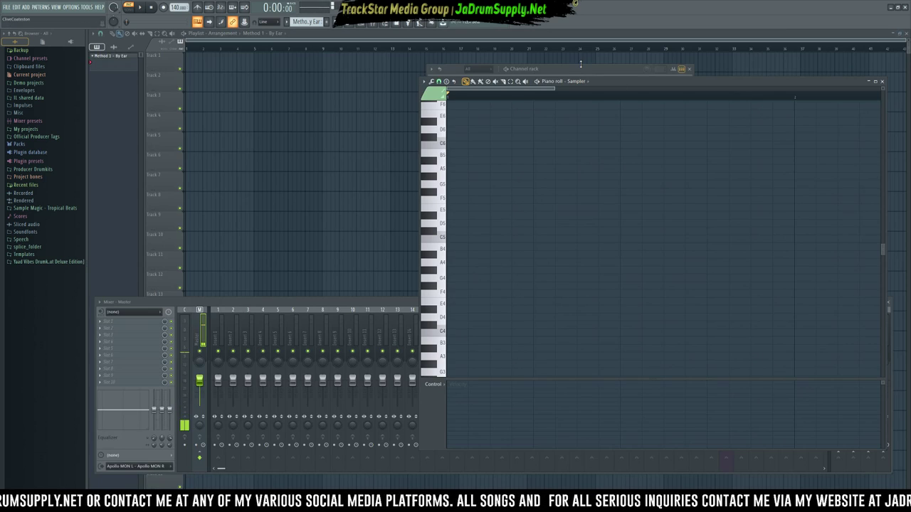
pyautogui.moveTo(425, 81); pyautogui.dragTo(366, 44)
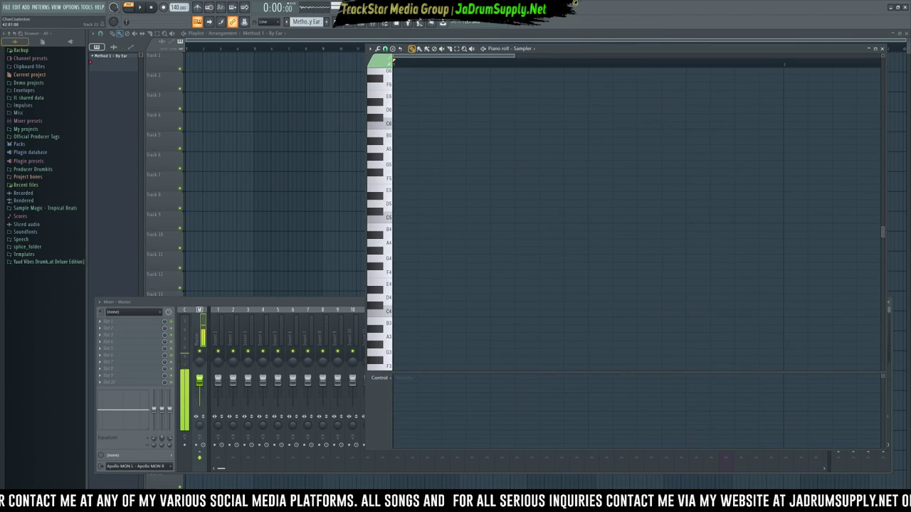
pyautogui.moveTo(887, 447); pyautogui.dragTo(904, 486)
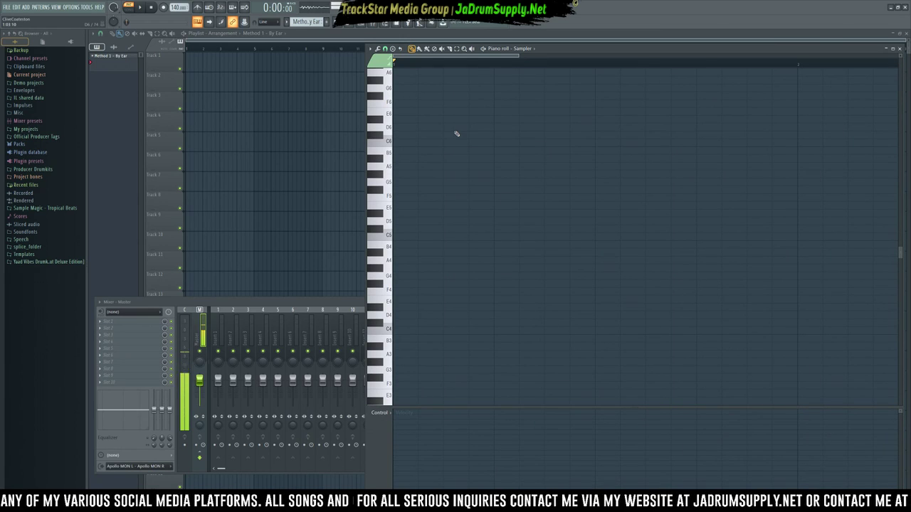
# Step: Examine the piano roll's Helpers options, including Ghost channels
pyautogui.click(370, 48)
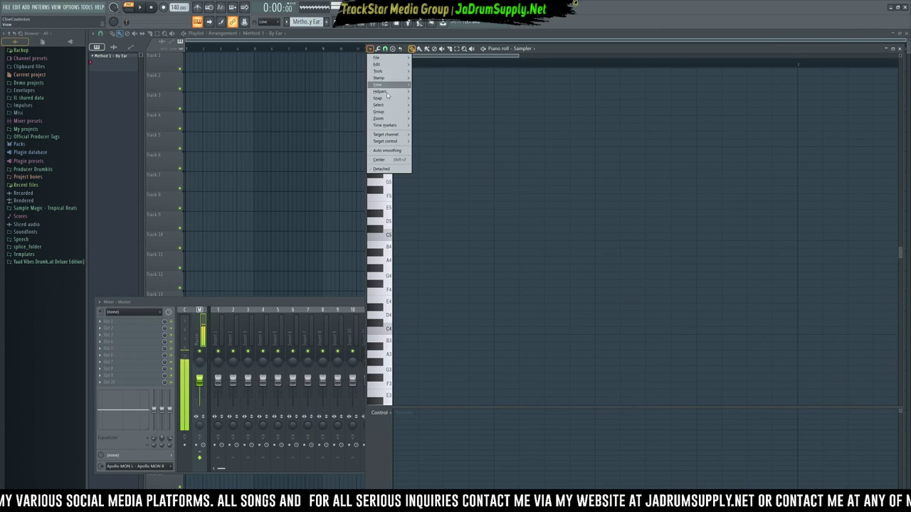
pyautogui.moveTo(383, 106)
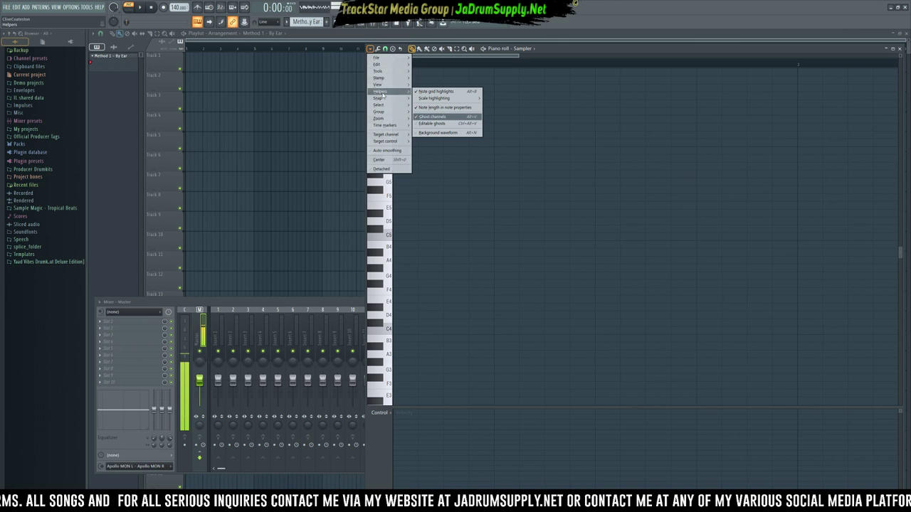
pyautogui.click(578, 107)
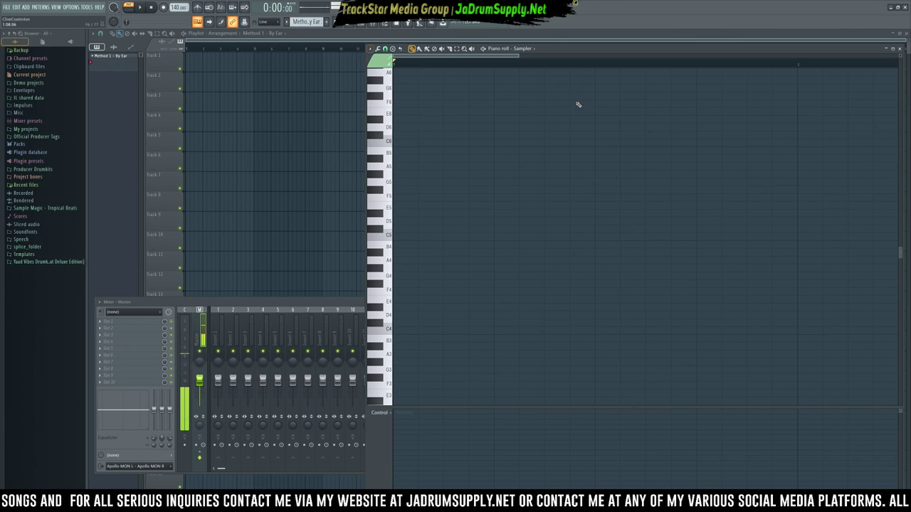
# Step: Bring up the channel rack and reopen the Sampler channel's piano roll from it
pyautogui.press('F6')
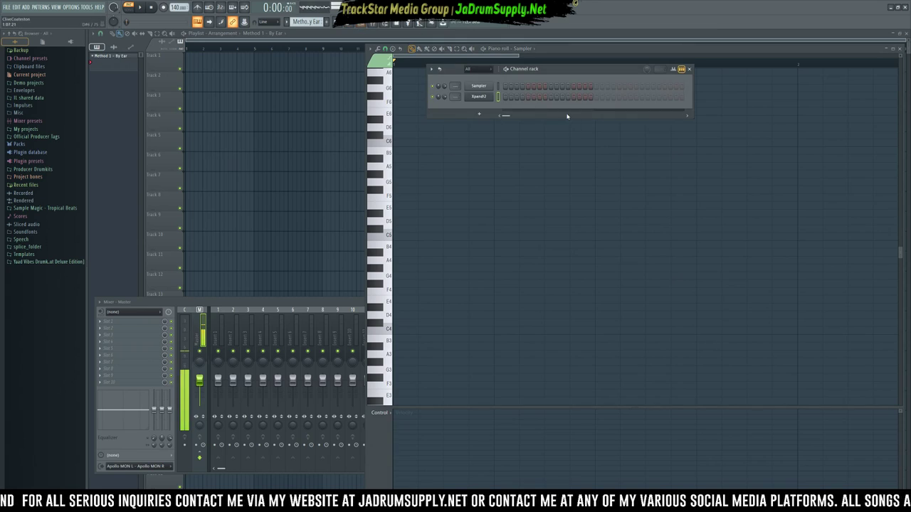
pyautogui.rightClick(487, 96)
pyautogui.click(505, 169)
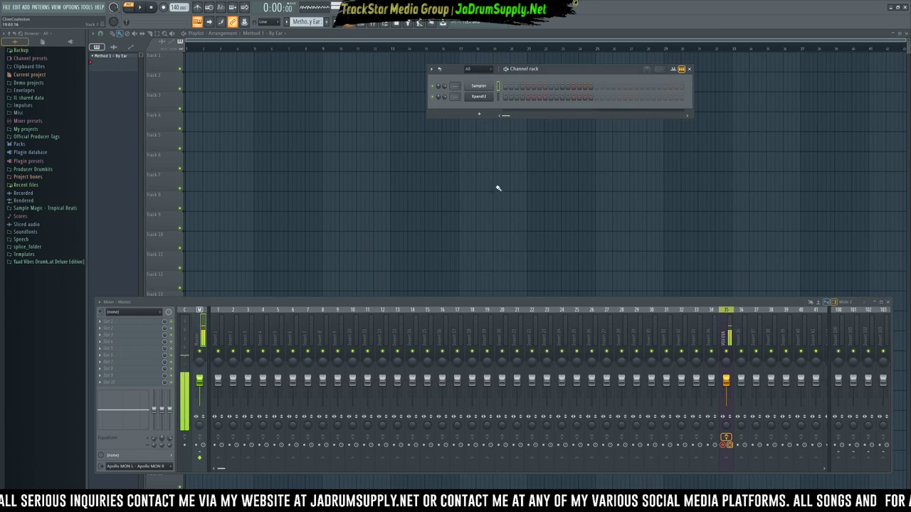
pyautogui.rightClick(483, 86)
pyautogui.press('Escape')
pyautogui.rightClick(482, 86)
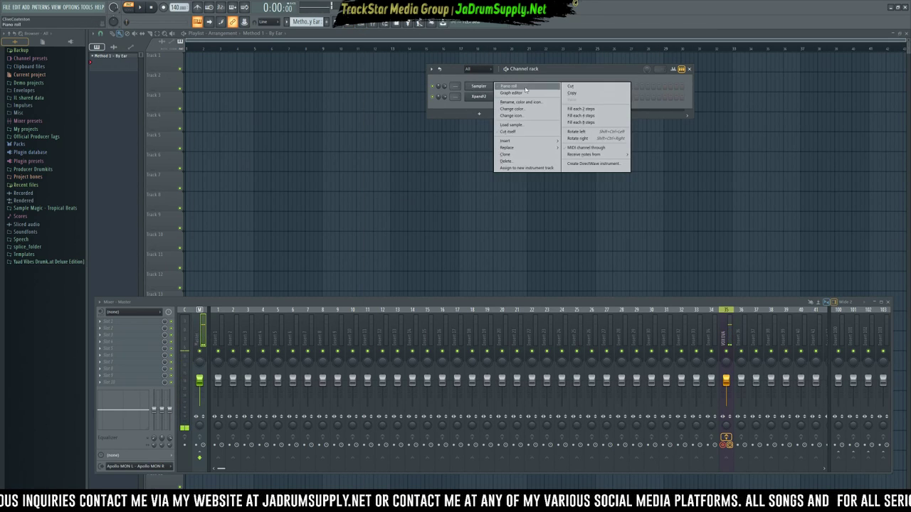
pyautogui.click(525, 87)
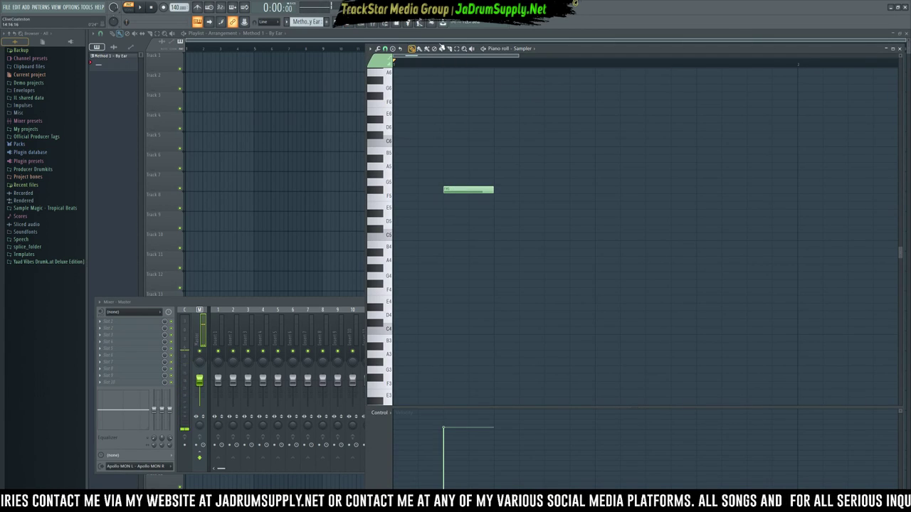
# Step: View the Sampler's F#5 test note as a ghost in the Xpand!2 piano roll and delete it from the Sampler
pyautogui.click(540, 49)
pyautogui.click(530, 75)
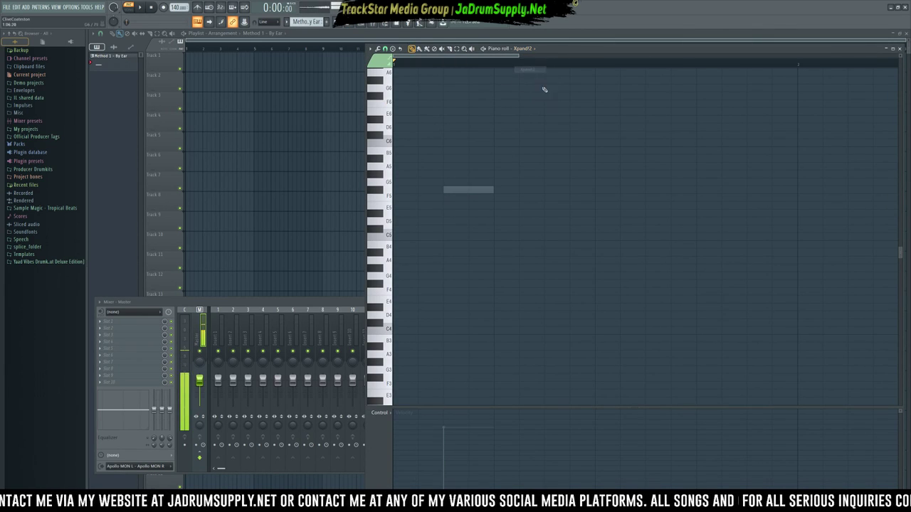
pyautogui.moveTo(473, 172); pyautogui.dragTo(488, 197)
pyautogui.rightClick(488, 197)
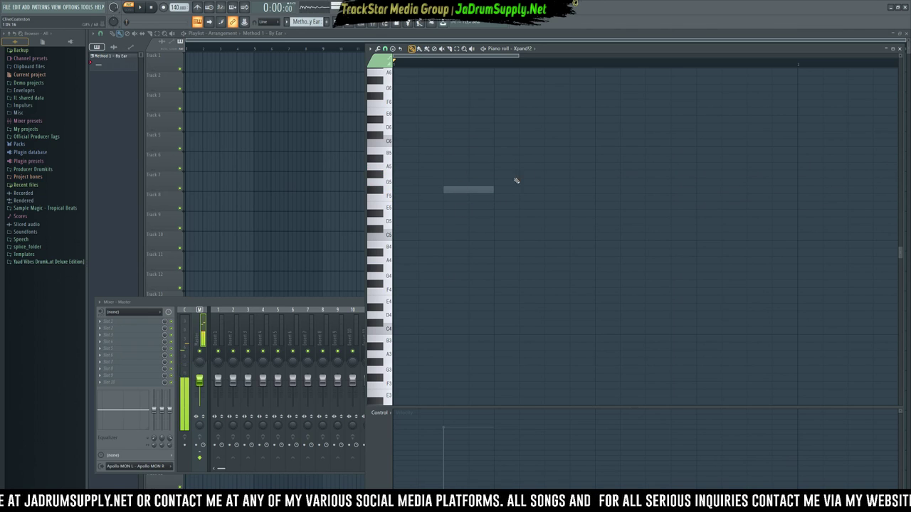
pyautogui.rightClick(476, 192)
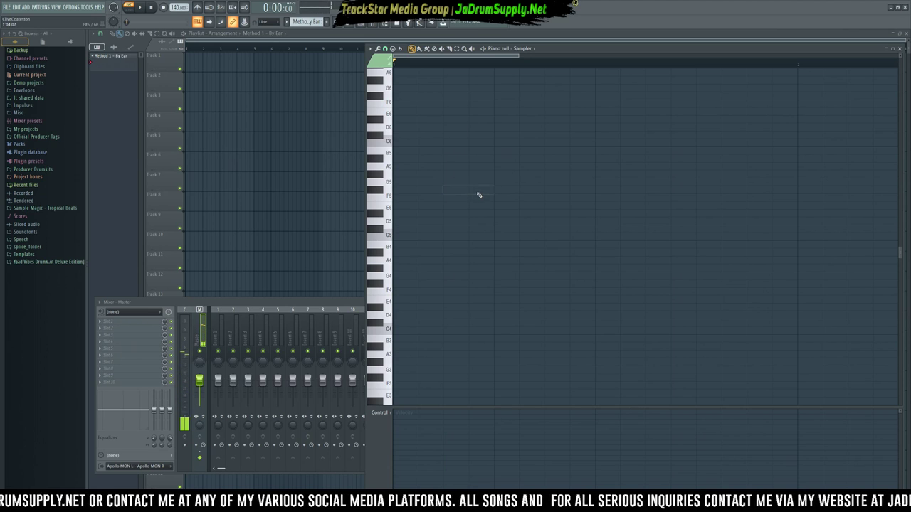
# Step: Review the piano roll's scale highlighting choices, including the Automatic option
pyautogui.click(370, 49)
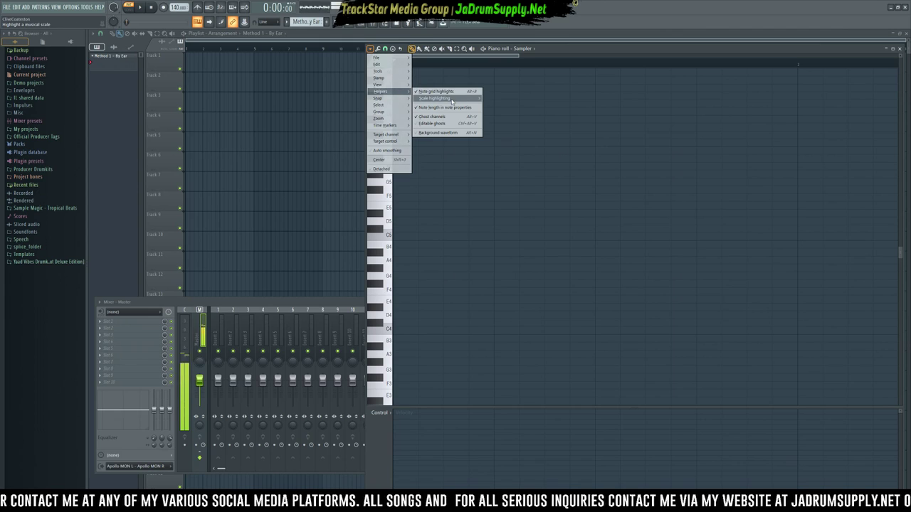
pyautogui.moveTo(448, 99)
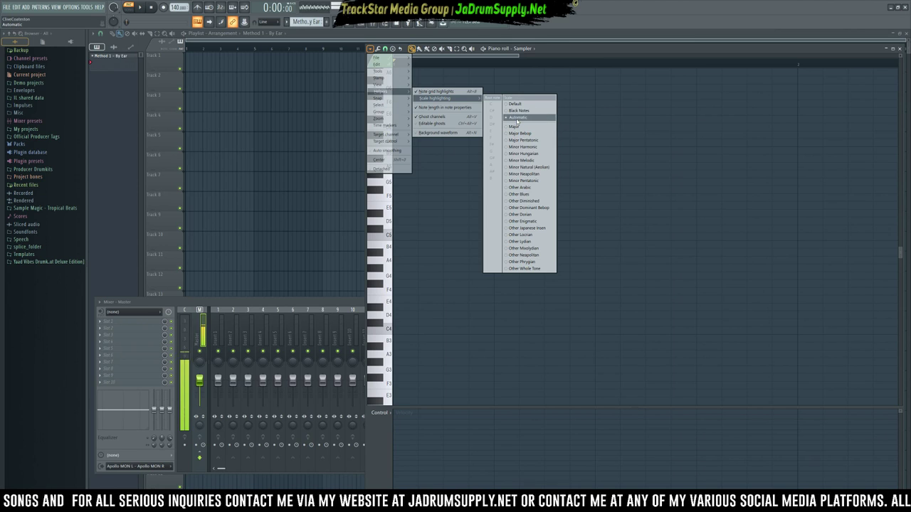
pyautogui.click(622, 117)
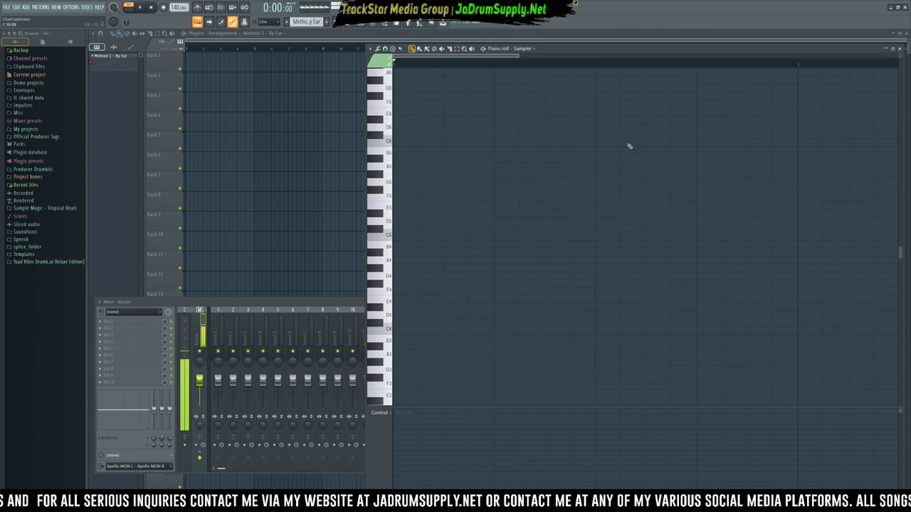
# Step: Stack C#5, E5 and G5 notes at the start of the Sampler's piano roll and select all three
pyautogui.click(396, 230)
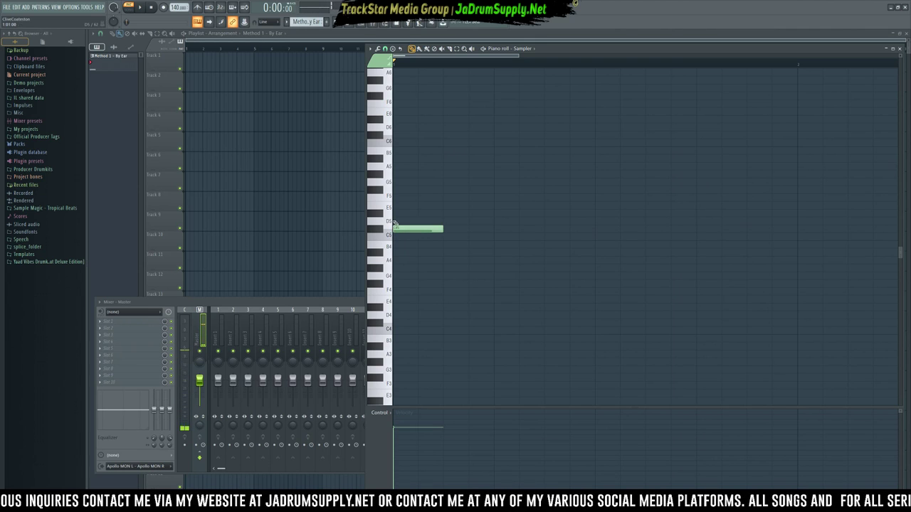
pyautogui.click(396, 206)
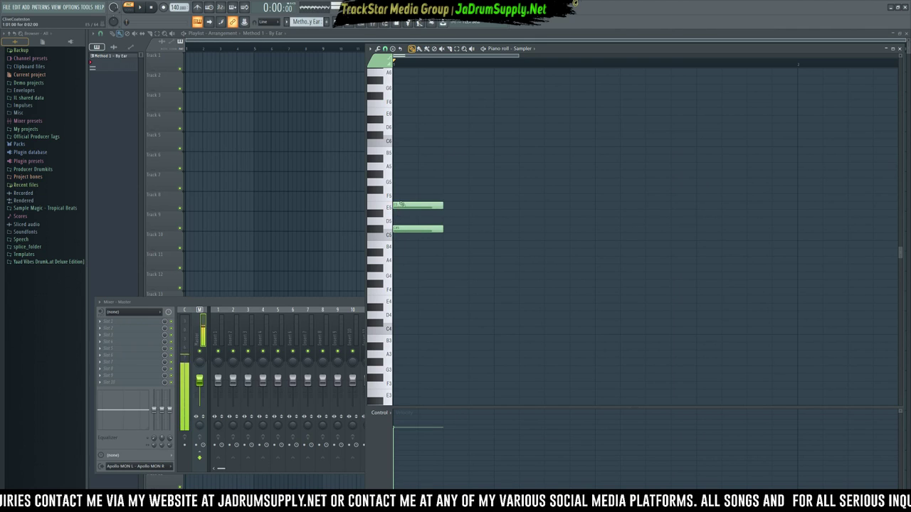
pyautogui.click(395, 184)
pyautogui.scroll(2, 398, 186)
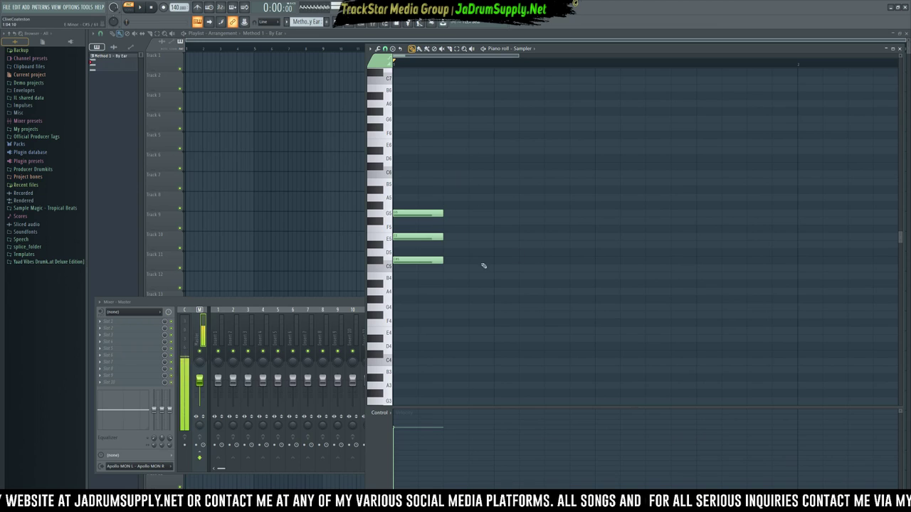
pyautogui.moveTo(436, 190); pyautogui.dragTo(398, 295)
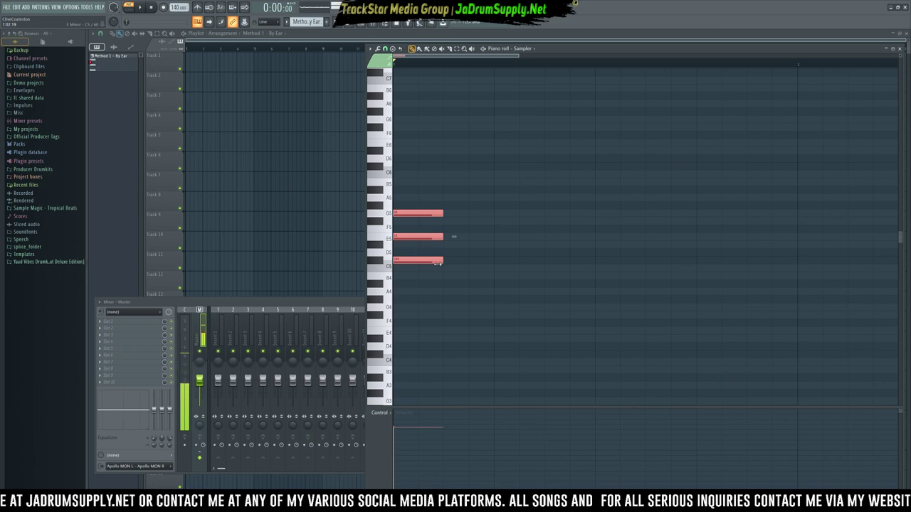
# Step: Lengthen the three selected chord notes to 10 steps and stack A#5, C6 and D6 above them
pyautogui.moveTo(437, 262); pyautogui.dragTo(645, 261)
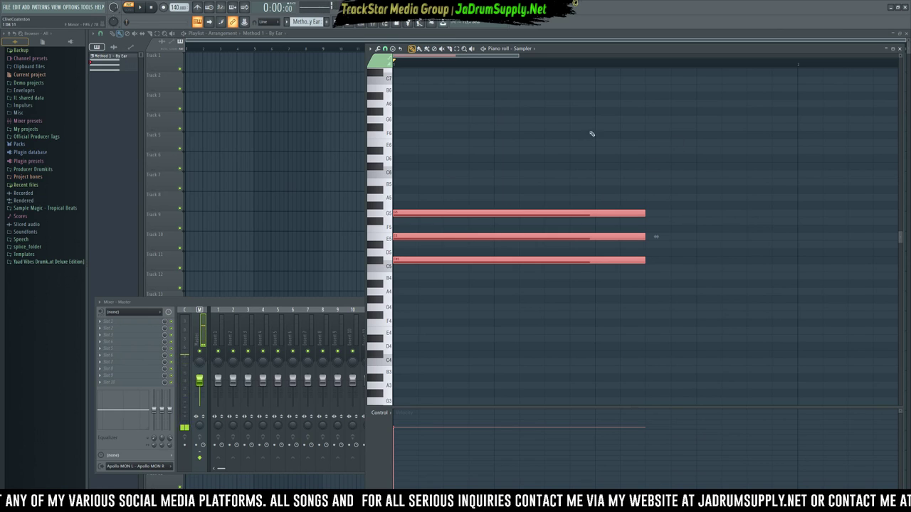
pyautogui.scroll(1, 399, 200)
pyautogui.click(397, 199)
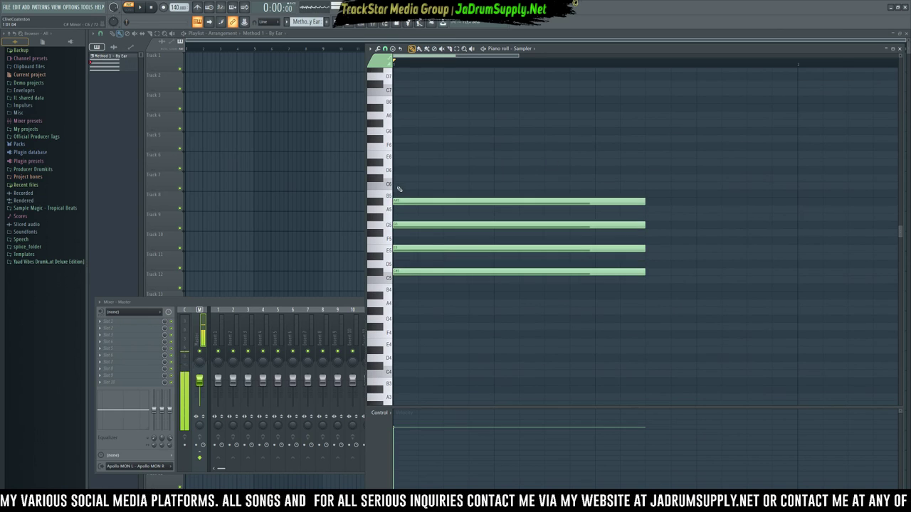
pyautogui.click(400, 188)
pyautogui.scroll(1, 399, 188)
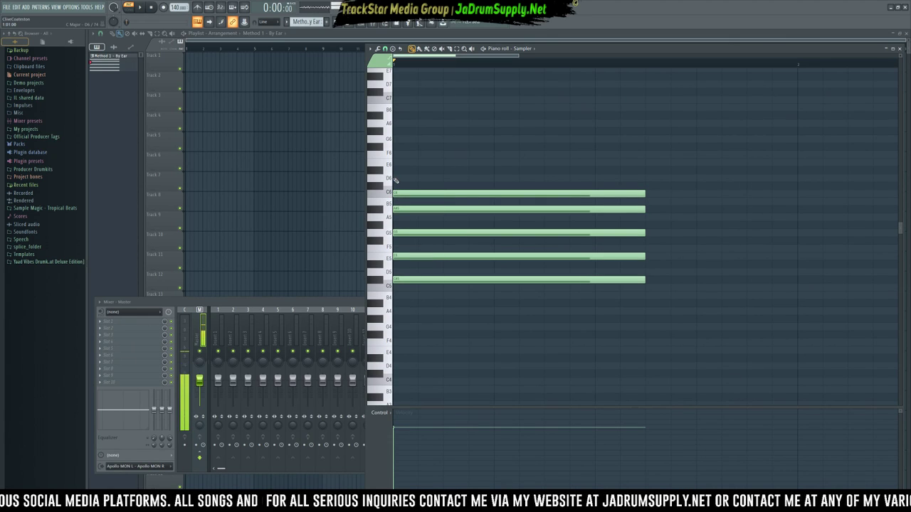
pyautogui.click(396, 181)
pyautogui.scroll(1, 397, 181)
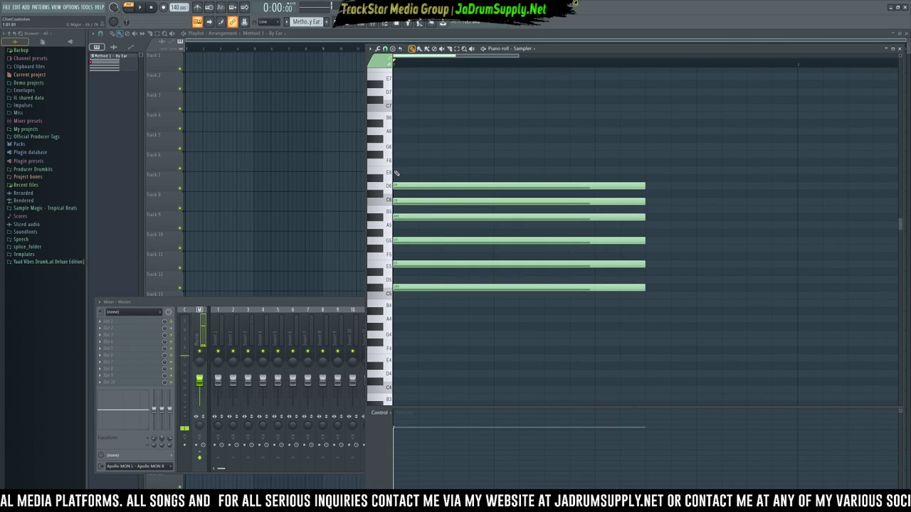
# Step: Delete the D6, C6, A#5 and G5 notes from the Sampler's chord
pyautogui.scroll(-2, 398, 173)
pyautogui.rightClick(437, 176)
pyautogui.rightClick(436, 189)
pyautogui.rightClick(437, 204)
pyautogui.scroll(-3, 437, 201)
pyautogui.rightClick(437, 204)
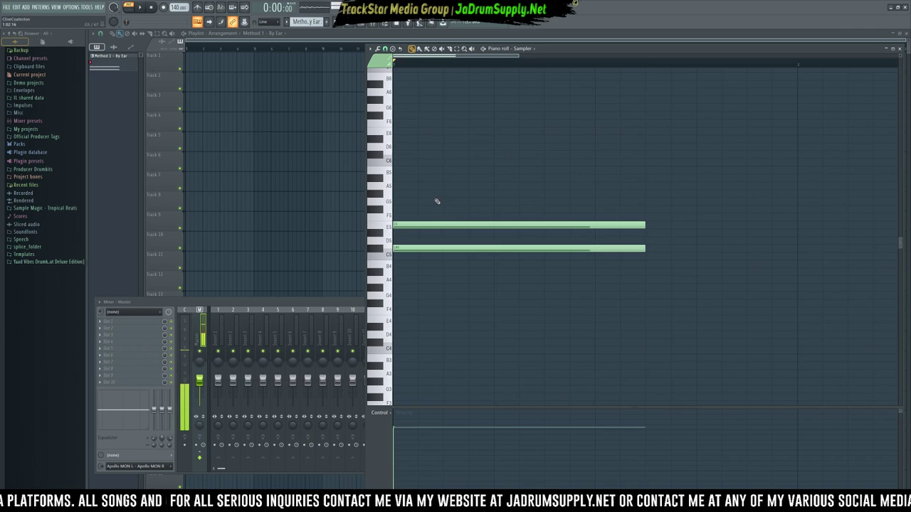
# Step: Add a G#5 note above E5 at the start of the pattern and lower it to G5
pyautogui.click(396, 202)
pyautogui.scroll(1, 396, 202)
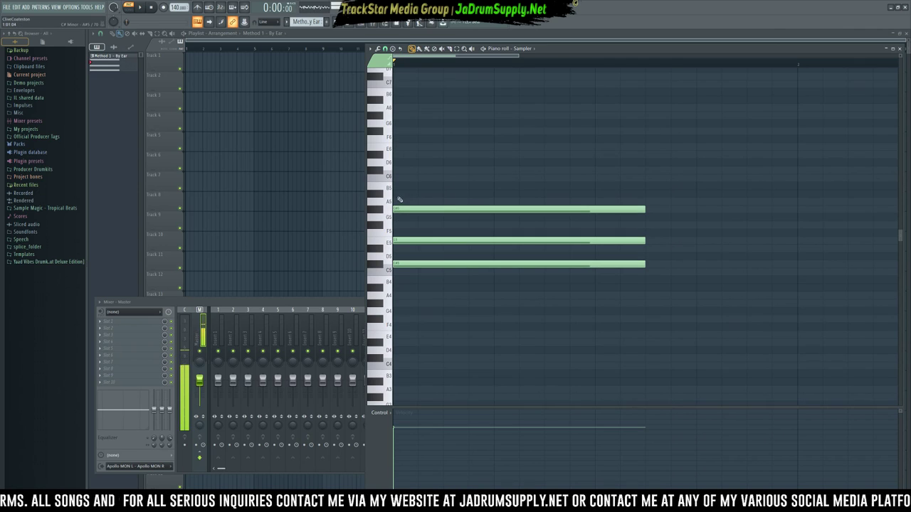
pyautogui.moveTo(413, 208)
pyautogui.mouseDown()
pyautogui.moveTo(413, 224)
pyautogui.moveTo(402, 211)
pyautogui.mouseUp()
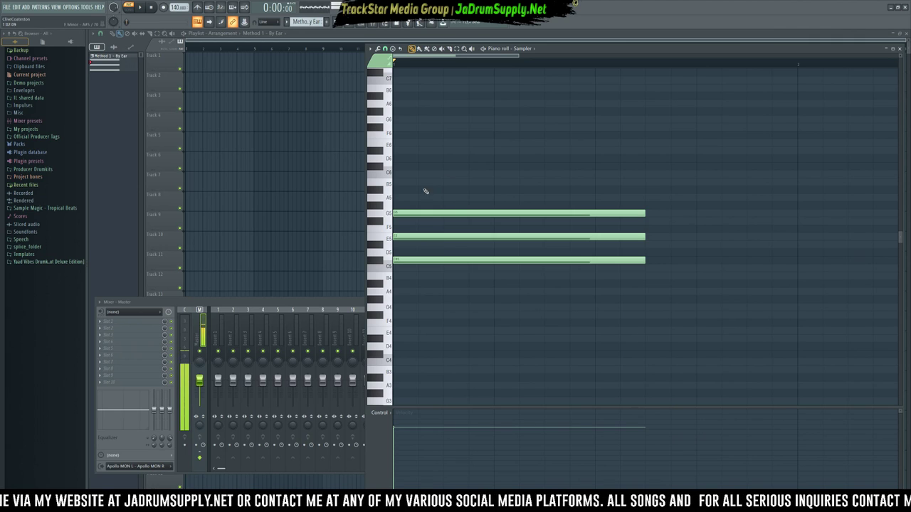
# Step: Try an A5 note on top of the C#5, E5 and G5 chord and remove it
pyautogui.scroll(1, 395, 200)
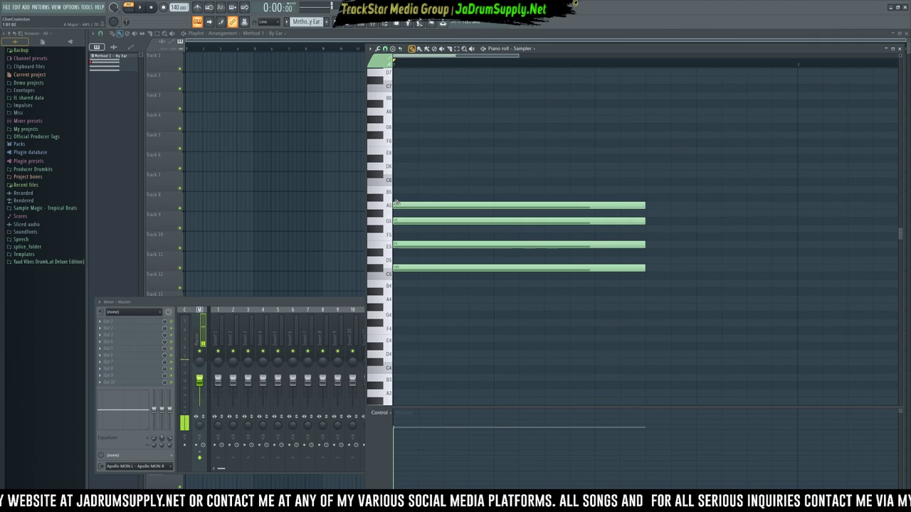
pyautogui.rightClick(397, 206)
pyautogui.scroll(-1, 398, 196)
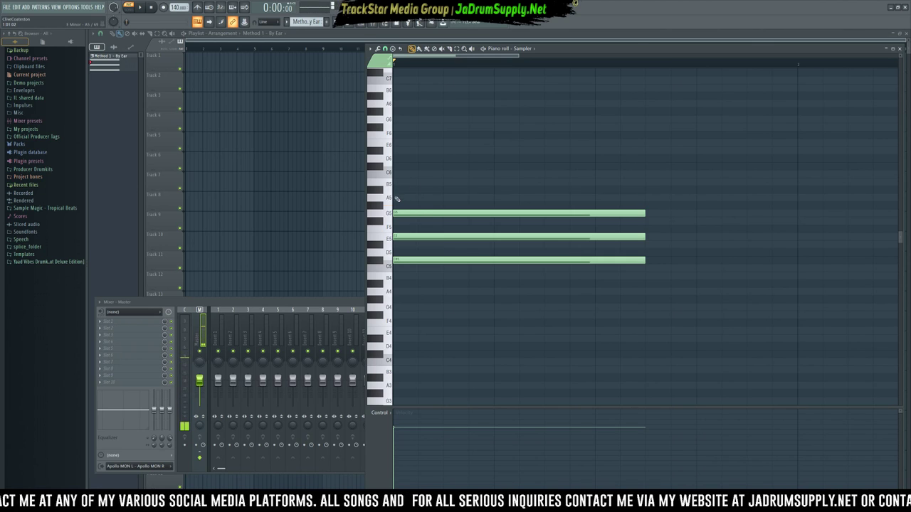
# Step: Stack A5, B5 and C6 notes on top of the Sampler's C#5, E5 and G5 chord
pyautogui.click(397, 199)
pyautogui.scroll(1, 396, 194)
pyautogui.click(397, 191)
pyautogui.scroll(1, 397, 187)
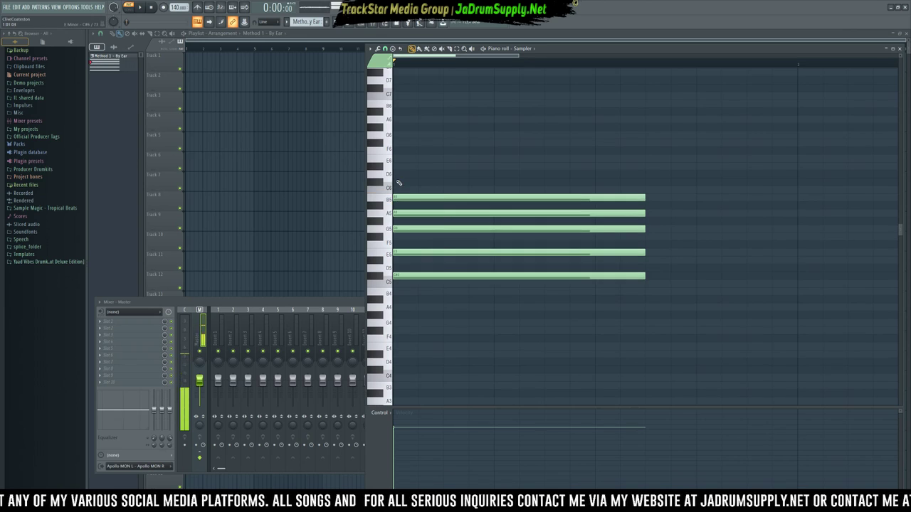
pyautogui.click(398, 190)
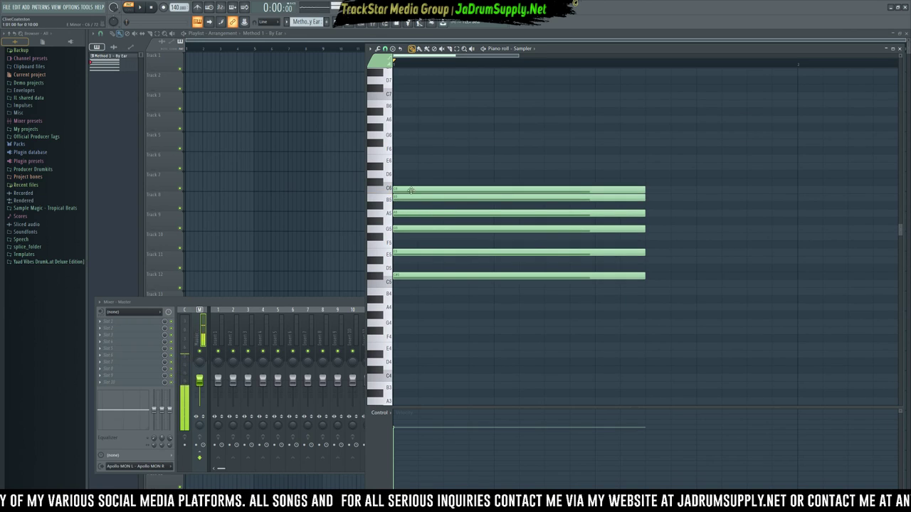
# Step: Clear all notes from the Sampler's piano roll and open the Xpand!2 channel's piano roll
pyautogui.rightClick(455, 190)
pyautogui.scroll(-3, 498, 187)
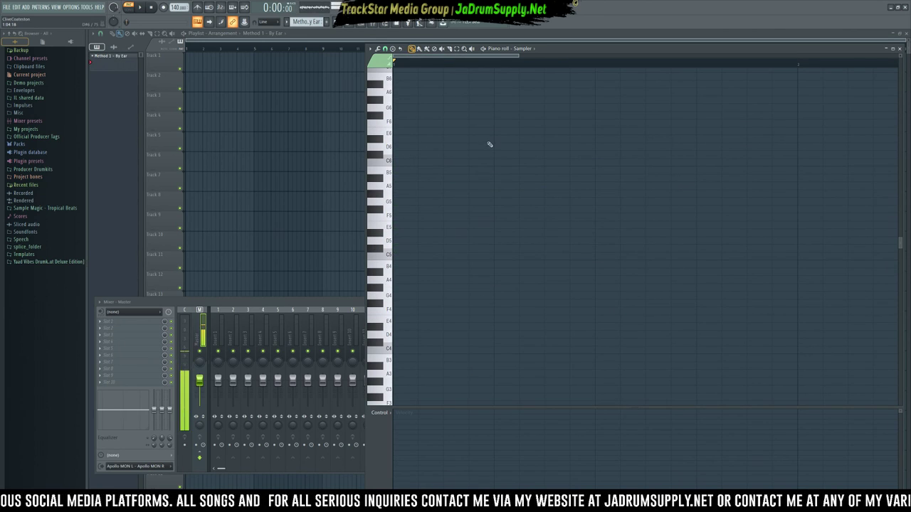
pyautogui.press('F6')
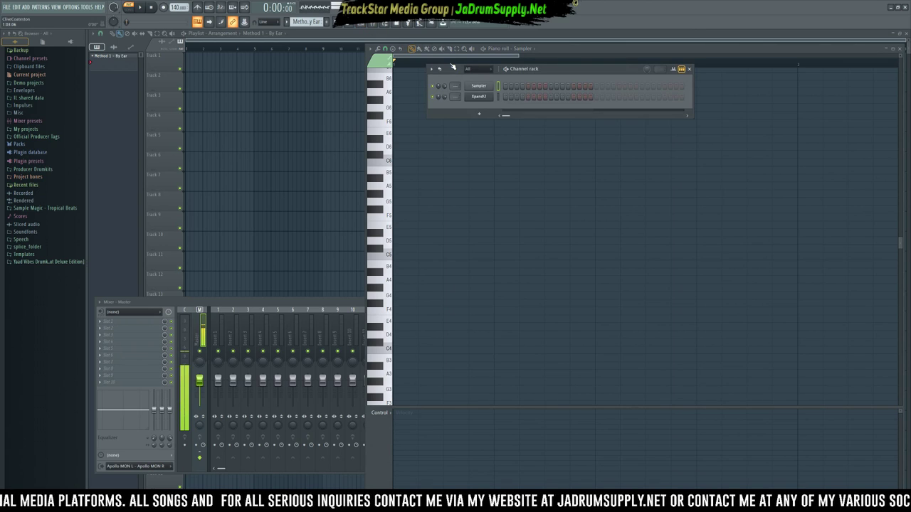
pyautogui.rightClick(492, 96)
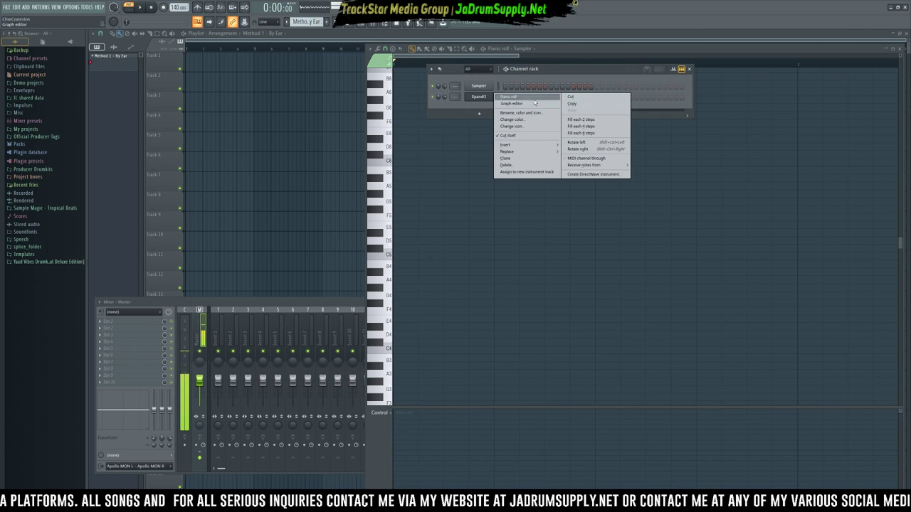
pyautogui.click(533, 100)
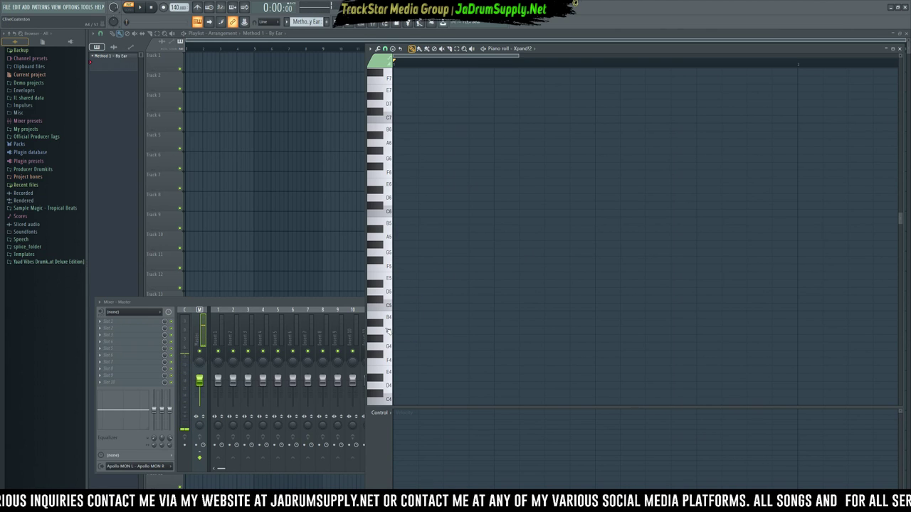
# Step: Place a D5 note at the start of the Xpand!2 piano roll and shorten it to one step
pyautogui.click(392, 307)
pyautogui.click(395, 292)
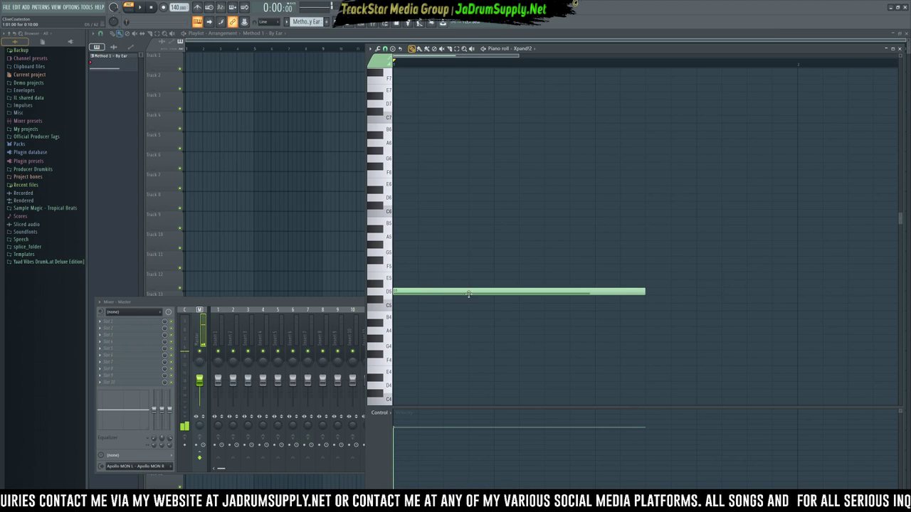
pyautogui.moveTo(644, 292); pyautogui.dragTo(351, 285)
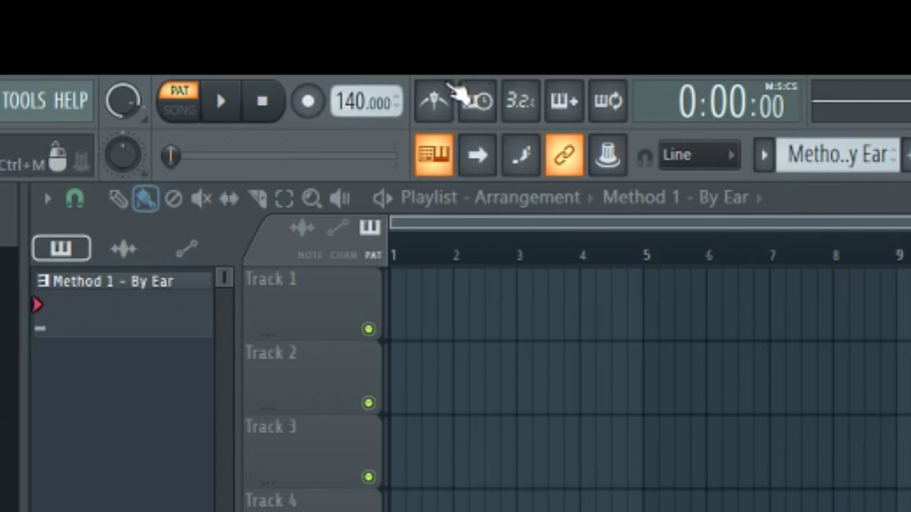
# Step: Set the project tempo to 98 BPM
pyautogui.rightClick(178, 7)
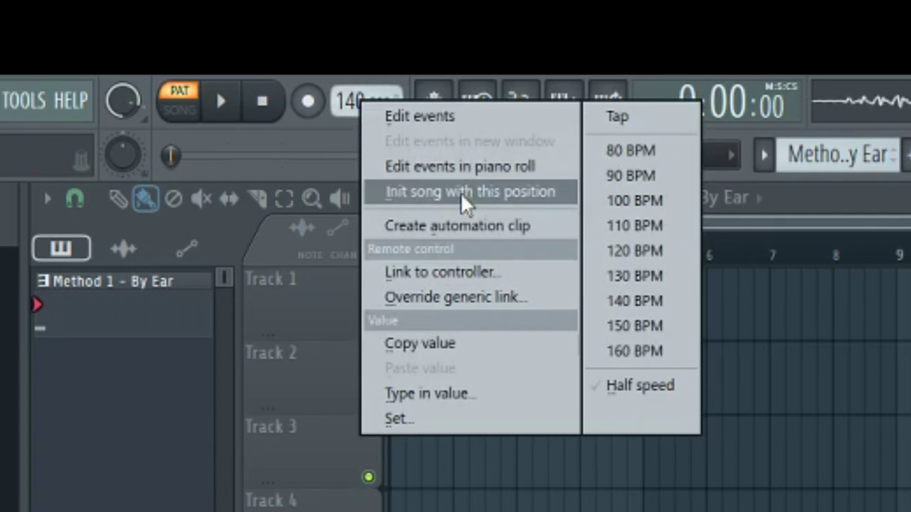
pyautogui.click(621, 202)
pyautogui.scroll(-2, 353, 107)
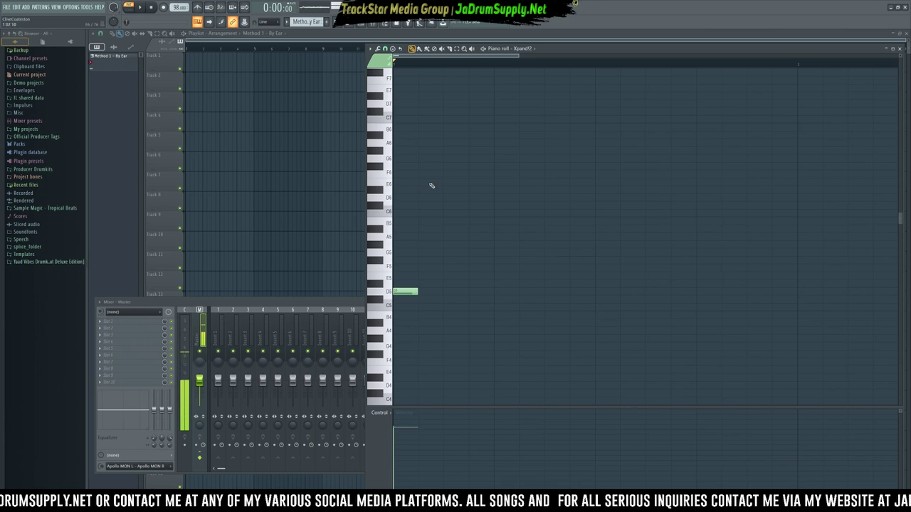
# Step: Chop the D5 note into four equal pieces and delete the last three, keeping only the first
pyautogui.hotkey('alt', 'u')
pyautogui.press('Return')
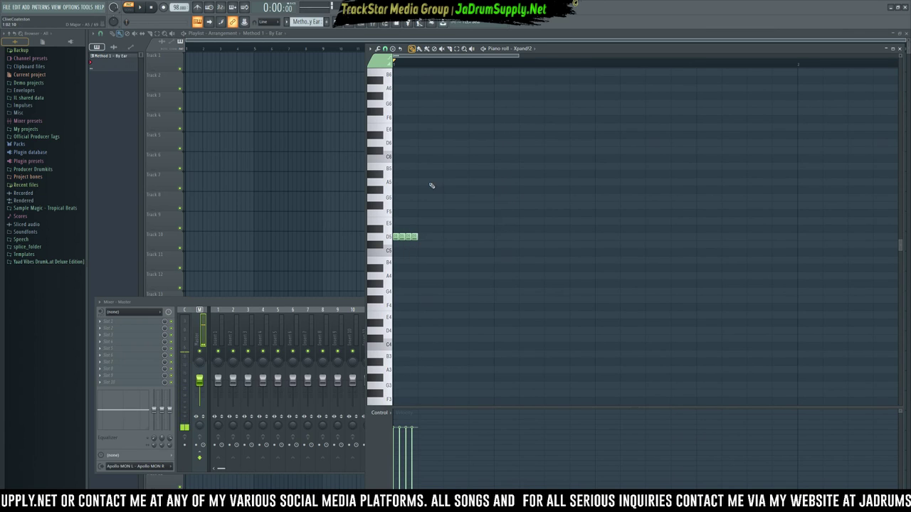
pyautogui.rightClick(402, 236)
pyautogui.rightClick(409, 237)
pyautogui.rightClick(415, 236)
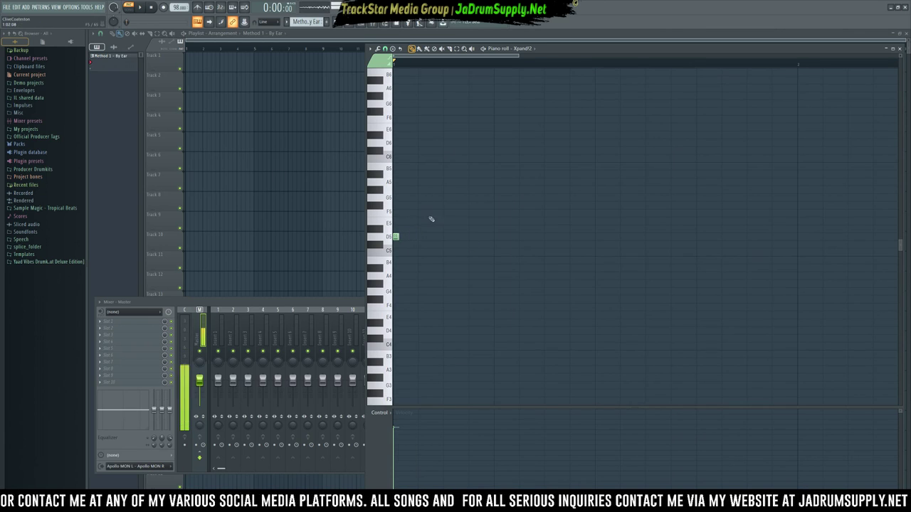
# Step: Stack short F5 and A5 notes above the D5 note at the start of the pattern
pyautogui.scroll(1, 436, 225)
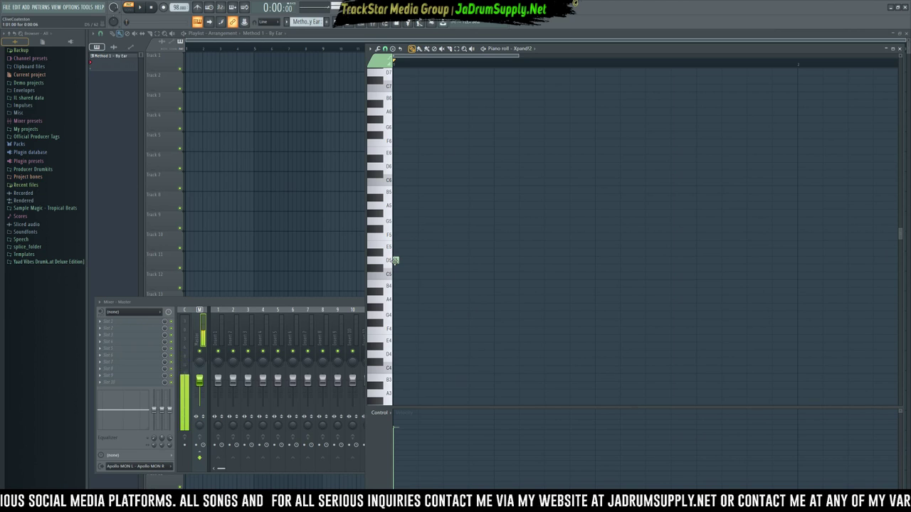
pyautogui.click(397, 237)
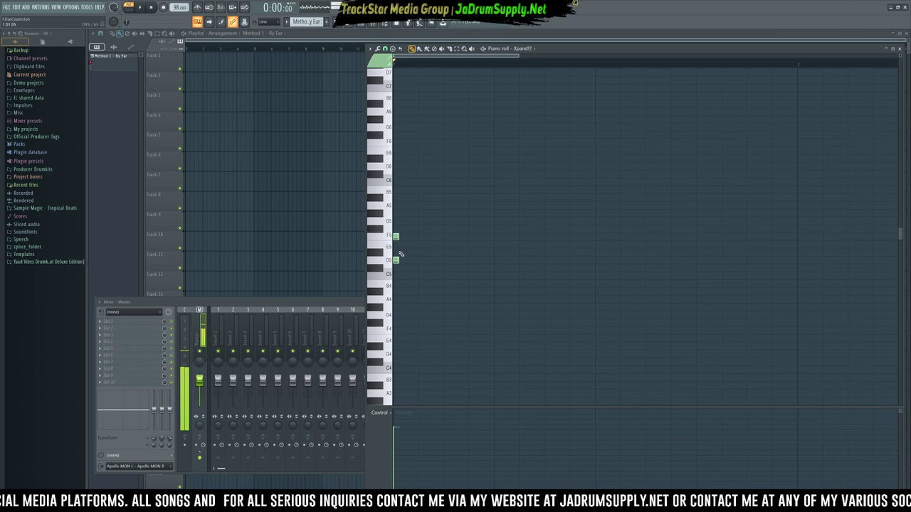
pyautogui.click(396, 206)
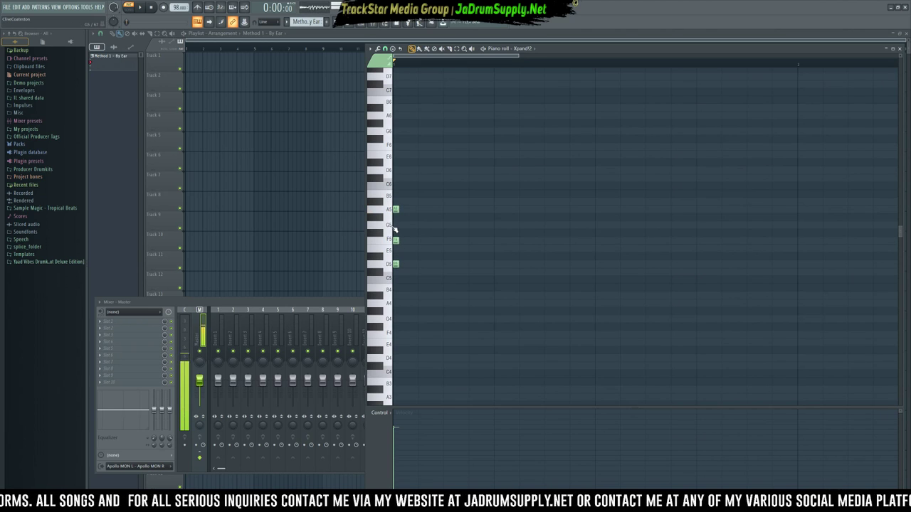
# Step: Replace the chord's top A5 note with G#5
pyautogui.rightClick(395, 209)
pyautogui.scroll(-1, 405, 214)
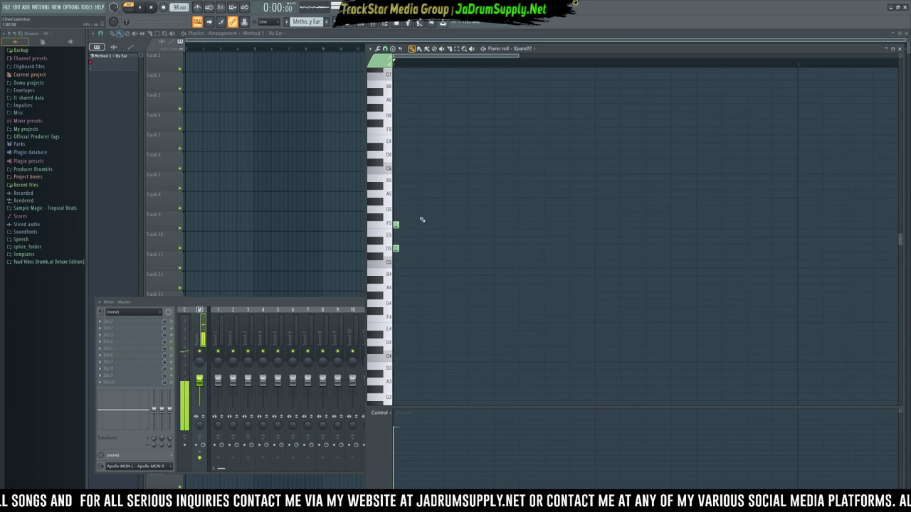
pyautogui.scroll(1, 396, 206)
pyautogui.click(411, 211)
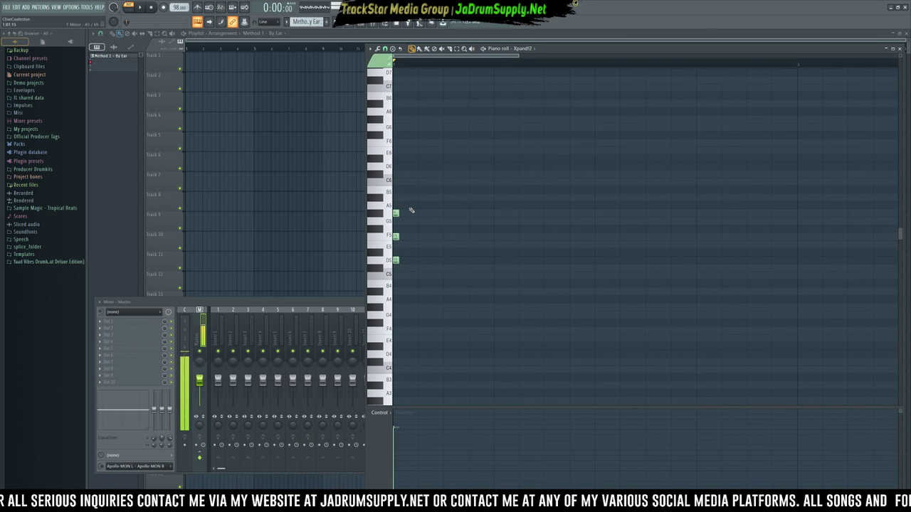
# Step: Delete the G#5 note and put A5 back as the top note above D5 and F5
pyautogui.rightClick(395, 213)
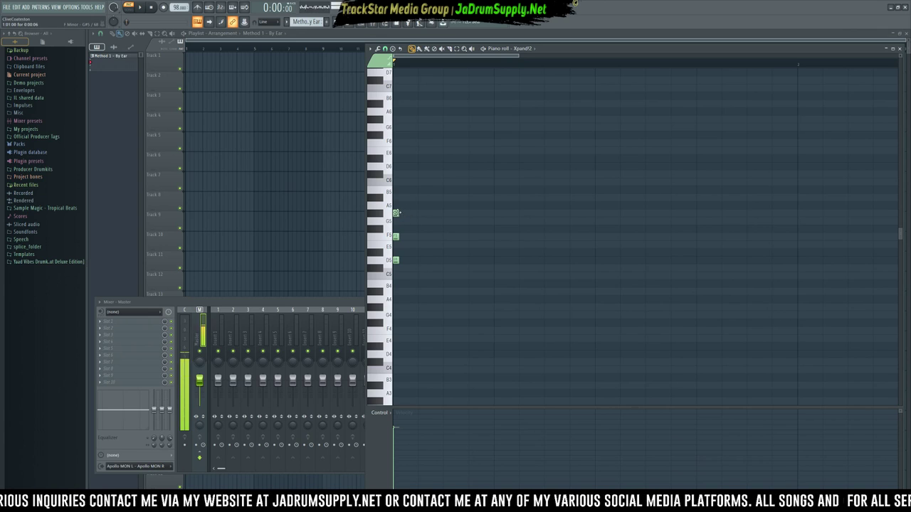
pyautogui.scroll(-1, 396, 214)
pyautogui.click(395, 195)
pyautogui.scroll(1, 395, 199)
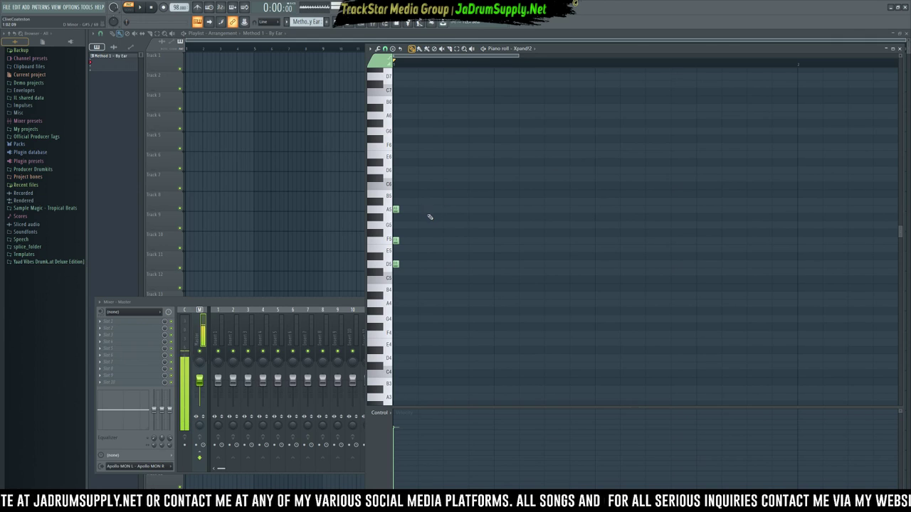
# Step: Play the chord with G#5 on top and return its top note to A5
pyautogui.scroll(-1, 498, 235)
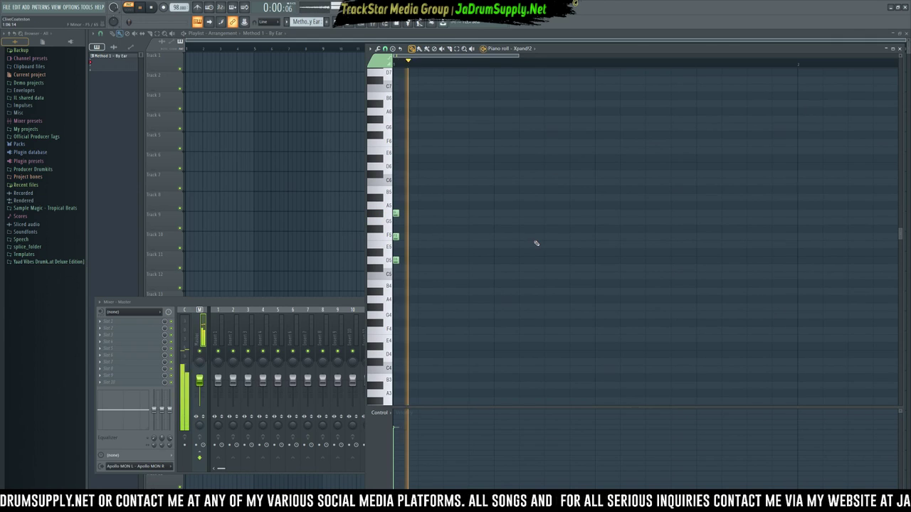
pyautogui.press('space')
pyautogui.click(395, 214)
pyautogui.scroll(1, 396, 214)
pyautogui.moveTo(440, 288); pyautogui.dragTo(397, 208)
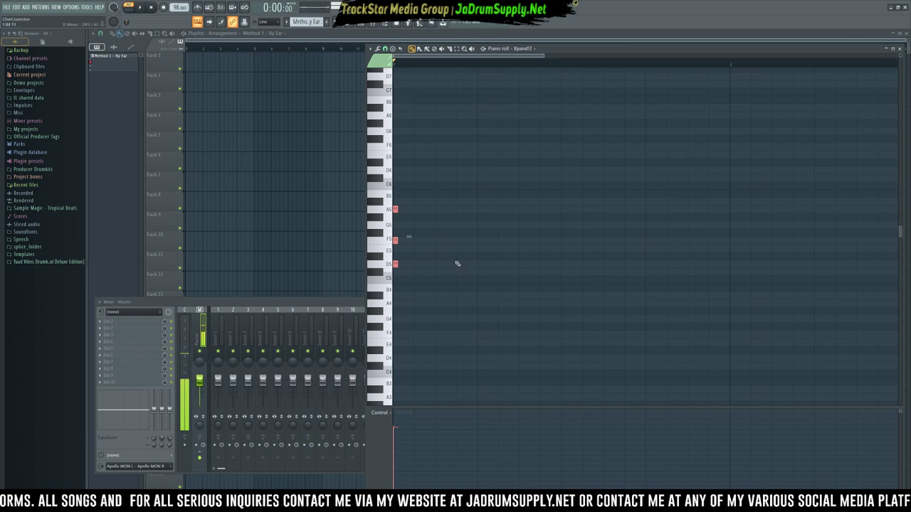
# Step: Place short D5 notes on steps 2, 3 and 4, and delete the ones on steps 2 and 3
pyautogui.click(416, 264)
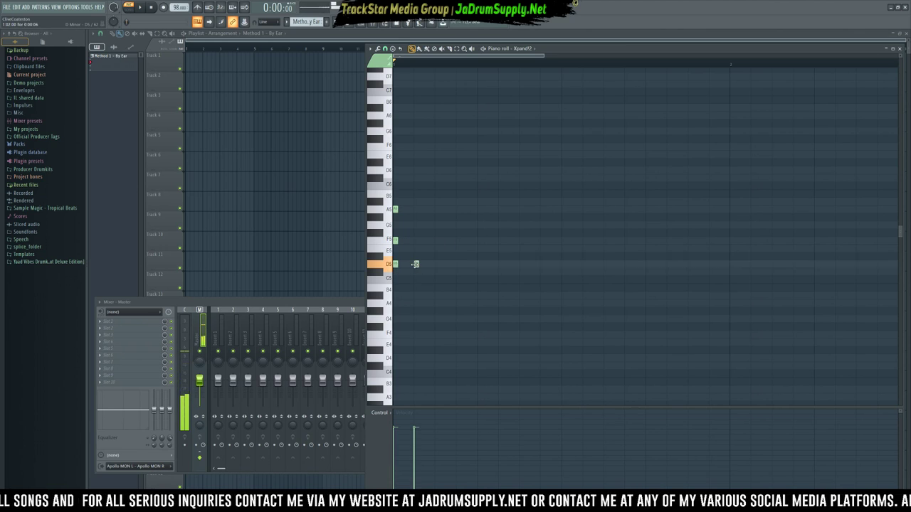
pyautogui.click(437, 264)
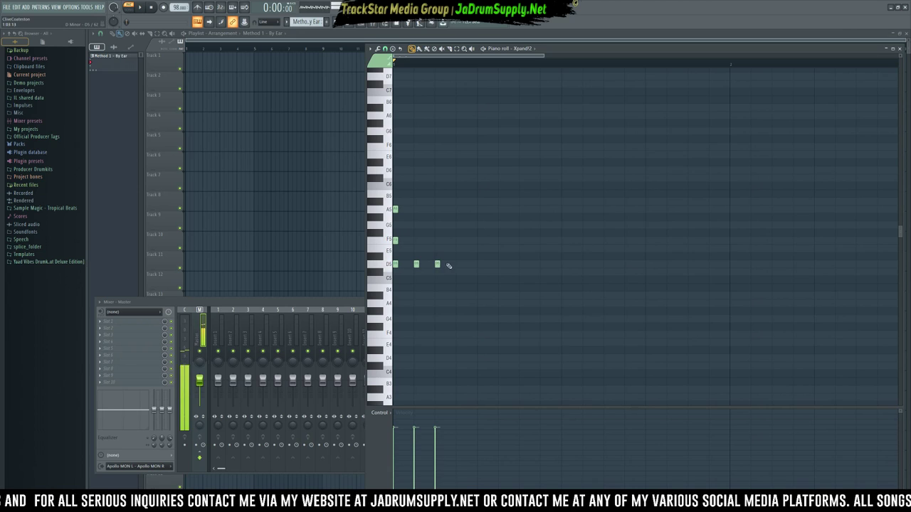
pyautogui.click(458, 265)
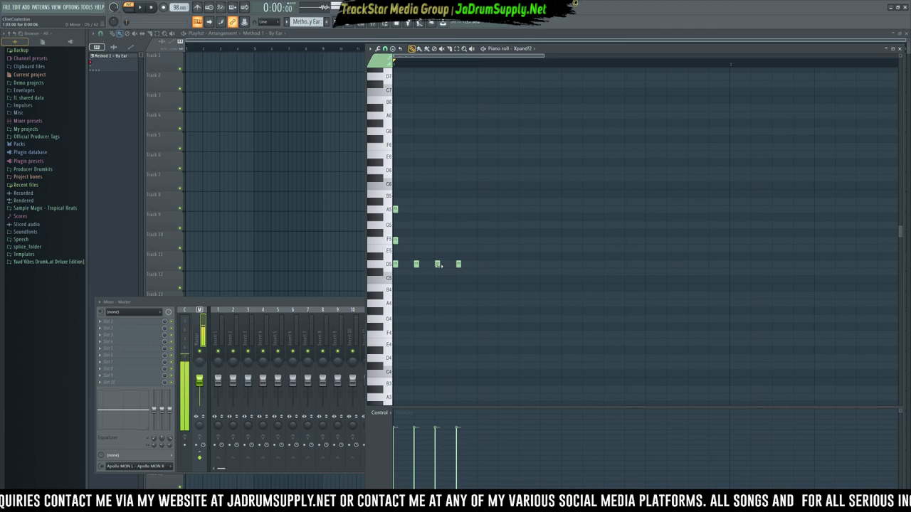
pyautogui.rightClick(438, 265)
pyautogui.rightClick(416, 265)
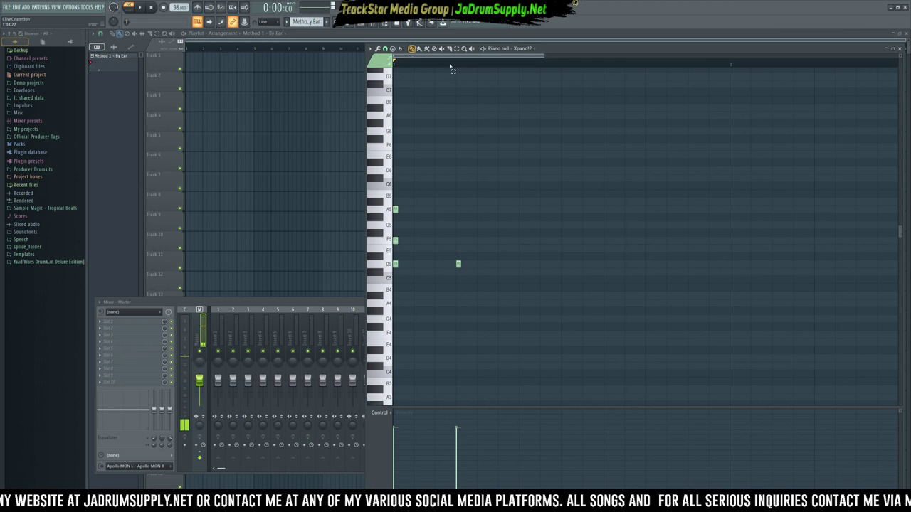
# Step: Mark the three-step spacing from step 1 through step 6 on the timeline and place short D5 notes on steps 7, 9 and 11
pyautogui.doubleClick(455, 66)
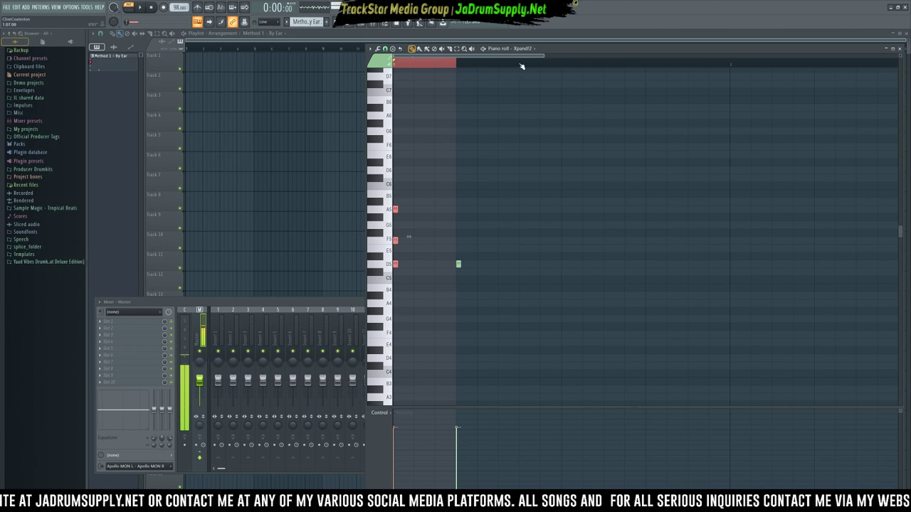
pyautogui.moveTo(452, 63); pyautogui.dragTo(521, 65)
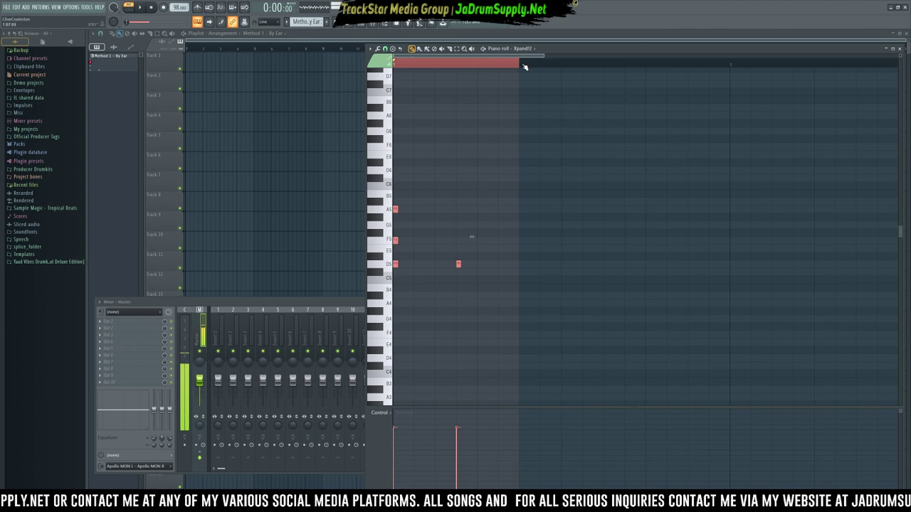
pyautogui.click(524, 255)
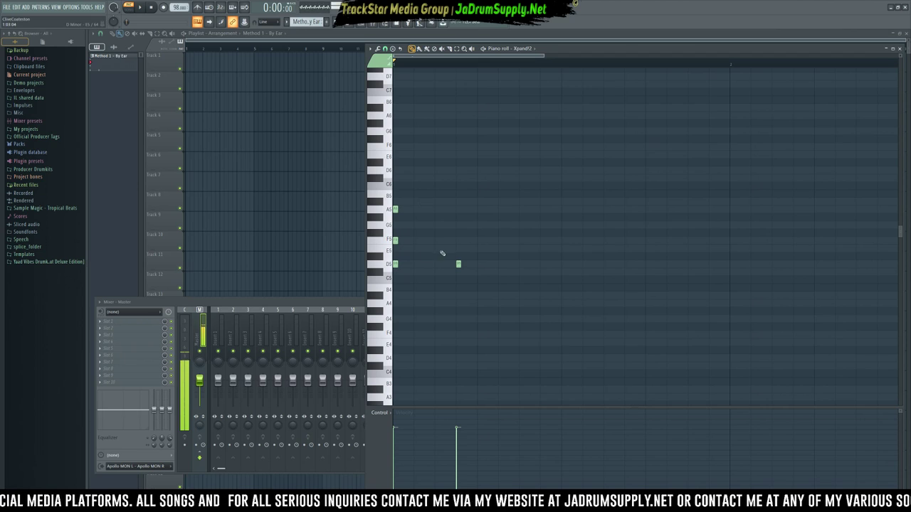
pyautogui.click(519, 265)
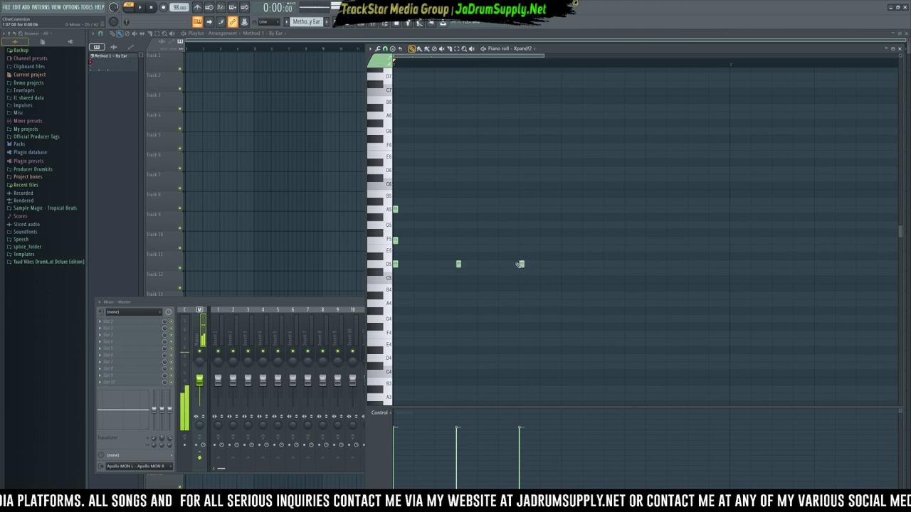
pyautogui.click(563, 265)
pyautogui.click(605, 265)
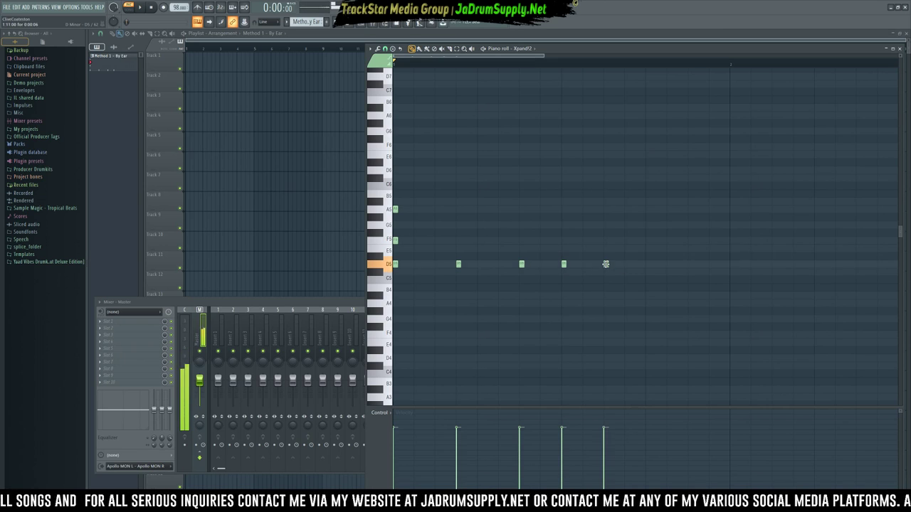
# Step: Delete the F5 and A5 notes of the first chord and play the D5-only rhythm
pyautogui.moveTo(394, 253); pyautogui.dragTo(423, 174)
pyautogui.scroll(-1, 416, 210)
pyautogui.press('Delete')
pyautogui.press('space')
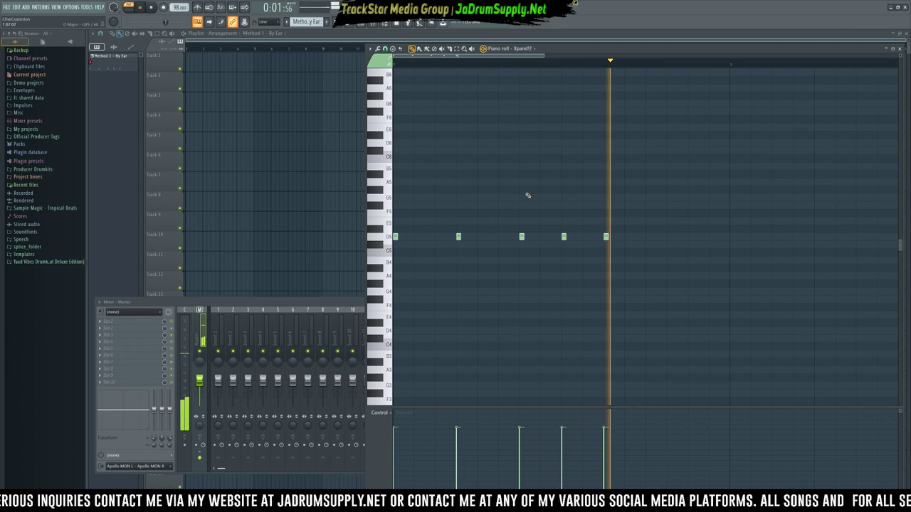
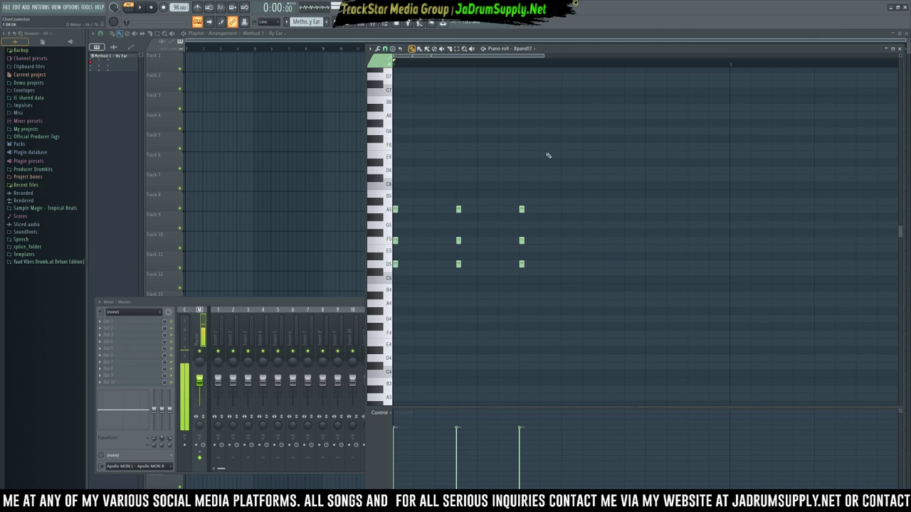
# Step: Play the pattern with the D5, F5 and A5 chords on steps 1, 4 and 7
pyautogui.moveTo(564, 297); pyautogui.dragTo(502, 200)
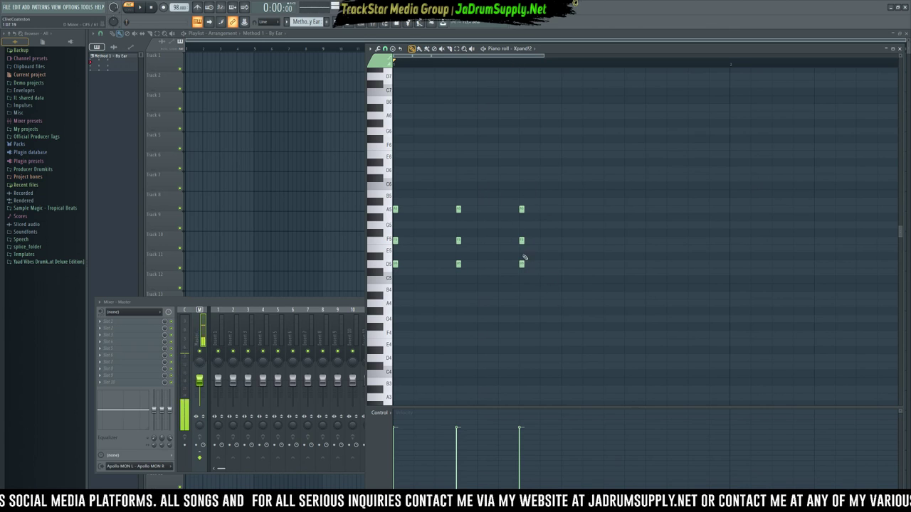
pyautogui.scroll(-3, 463, 65)
pyautogui.press('space')
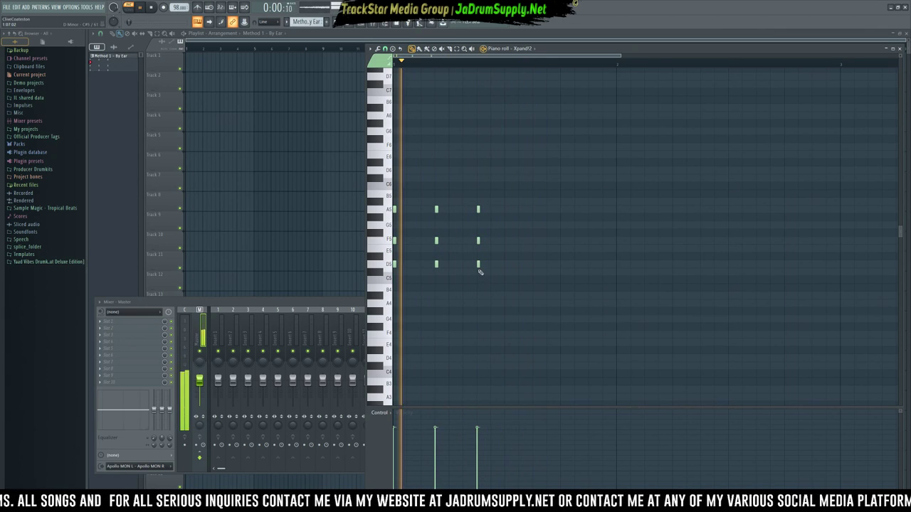
pyautogui.press('space')
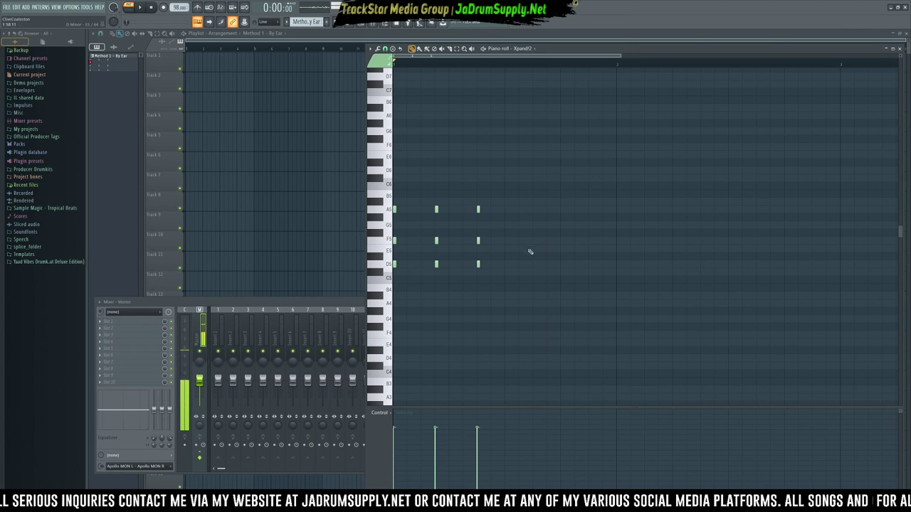
# Step: Put short A#4, C#5 and F5 chords on steps 11 and 14 and play the pattern
pyautogui.click(532, 295)
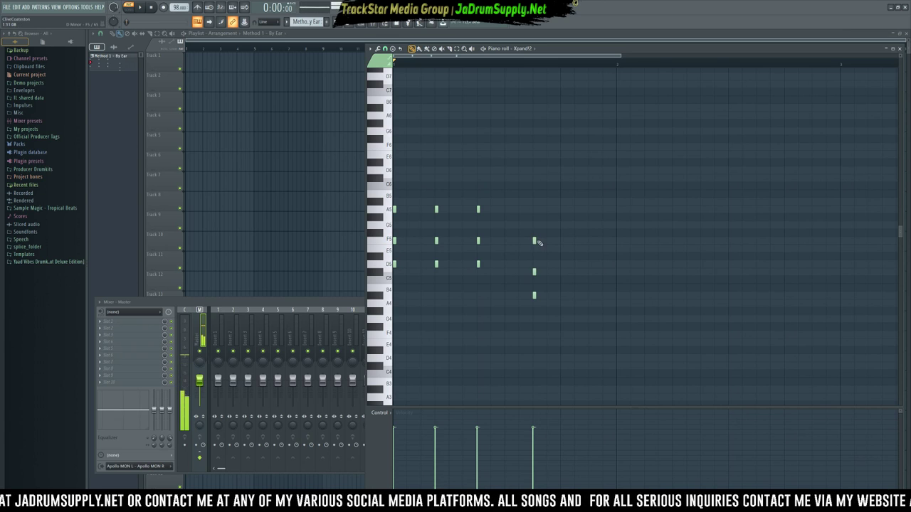
pyautogui.moveTo(522, 229); pyautogui.dragTo(553, 338)
pyautogui.scroll(-1, 539, 299)
pyautogui.hotkey('ctrl', 'b')
pyautogui.press('space')
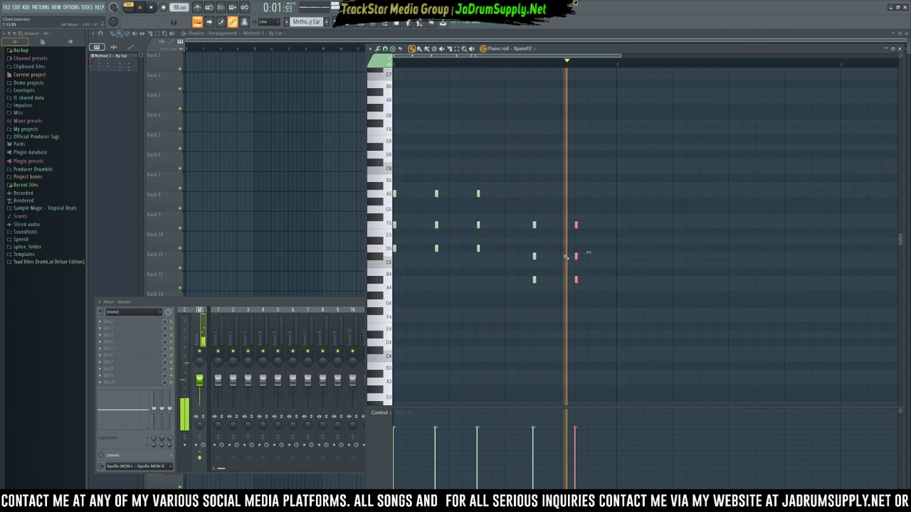
pyautogui.press('space')
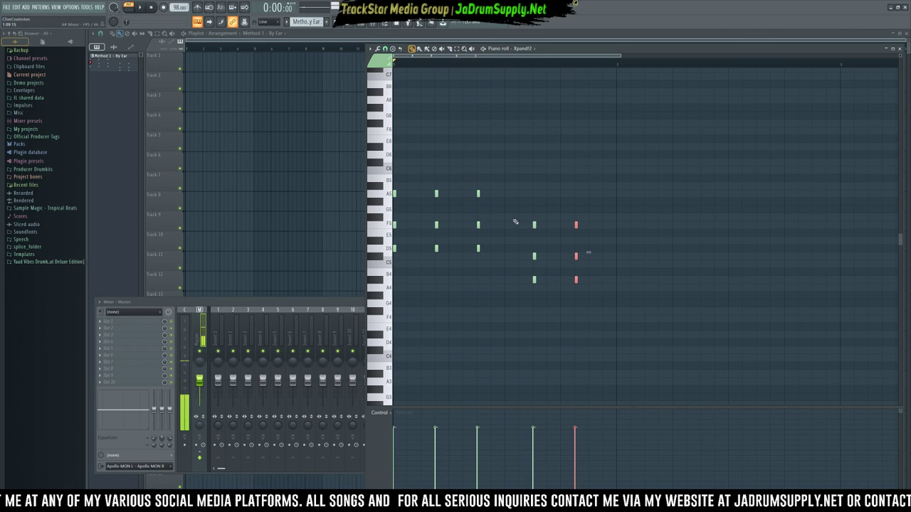
# Step: Raise the A#4 notes of the last two chords by an octave, play the pattern, and lower them back to A#4
pyautogui.moveTo(600, 268); pyautogui.dragTo(523, 279)
pyautogui.hotkey('ctrl', 'Up')
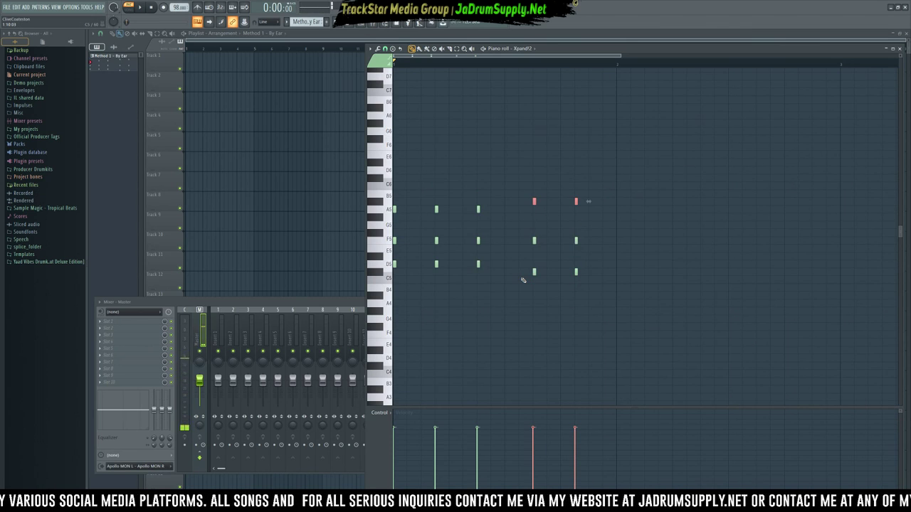
pyautogui.scroll(-5, 457, 67)
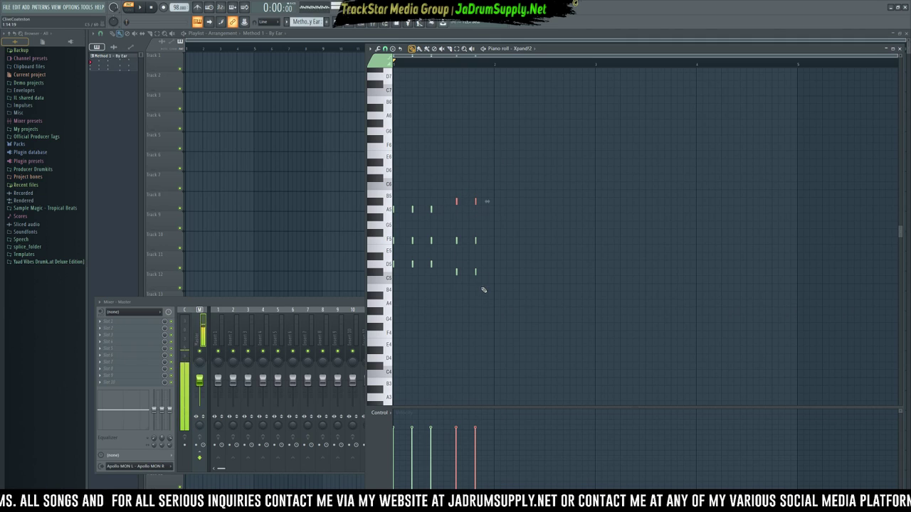
pyautogui.press('space')
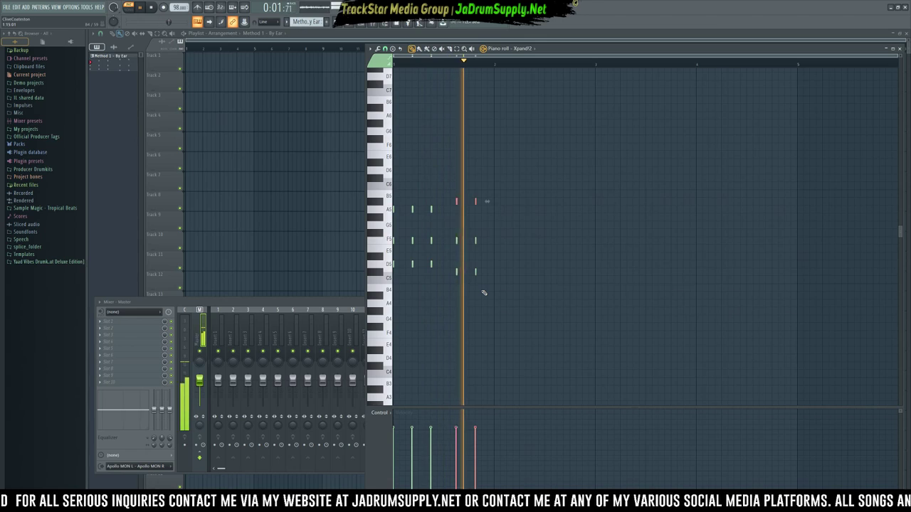
pyautogui.press('space')
pyautogui.hotkey('ctrl', 'Down')
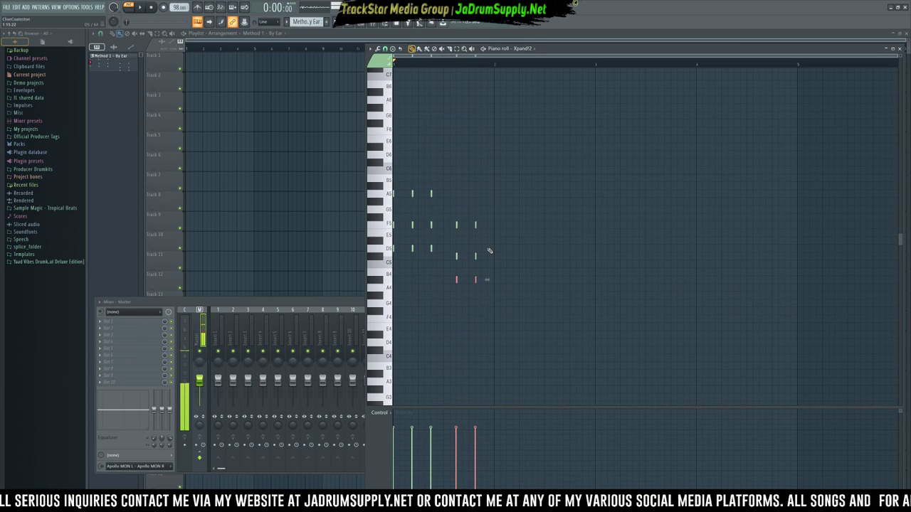
# Step: Raise the C#5 notes of the last two chords to D5 and play the pattern
pyautogui.hotkey('ctrl', 'd')
pyautogui.scroll(3, 498, 150)
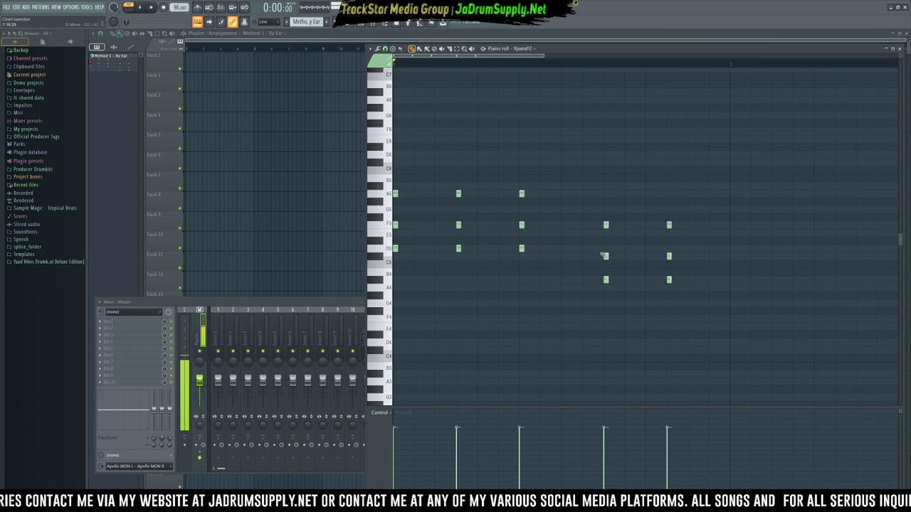
pyautogui.moveTo(599, 253); pyautogui.dragTo(667, 258)
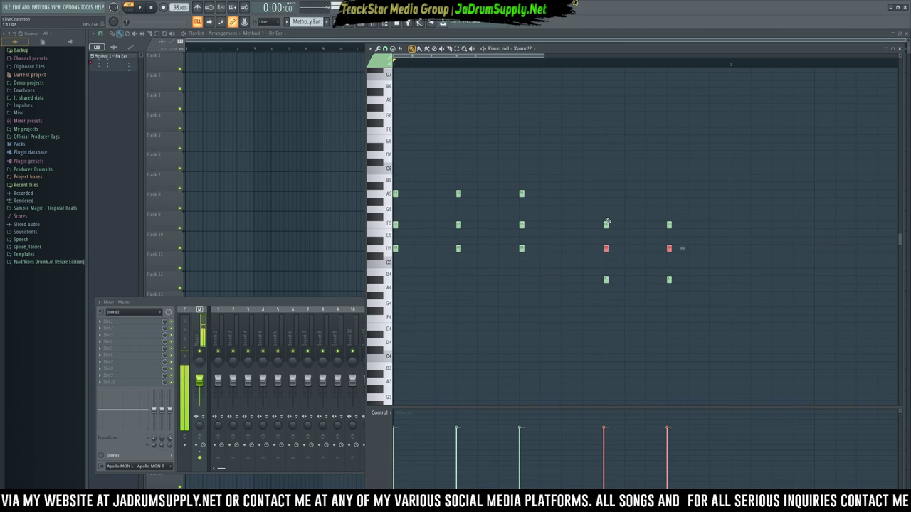
pyautogui.press('space')
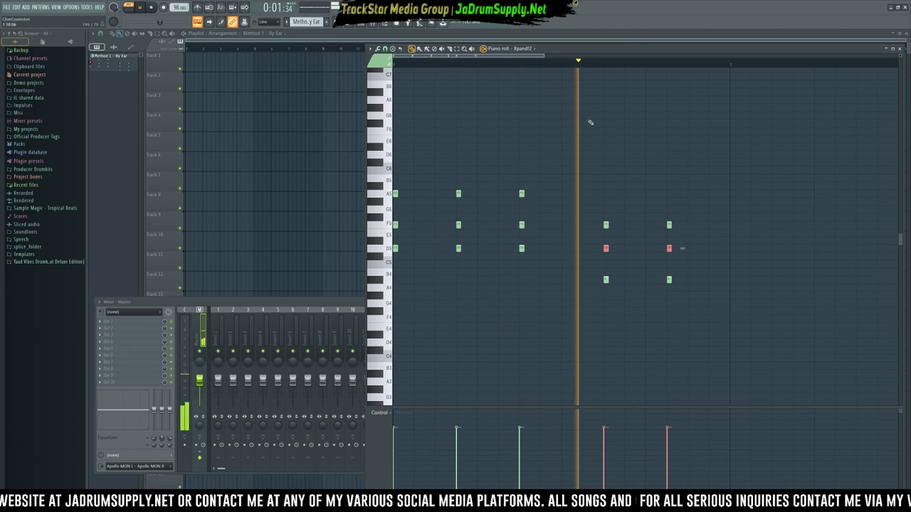
pyautogui.press('space')
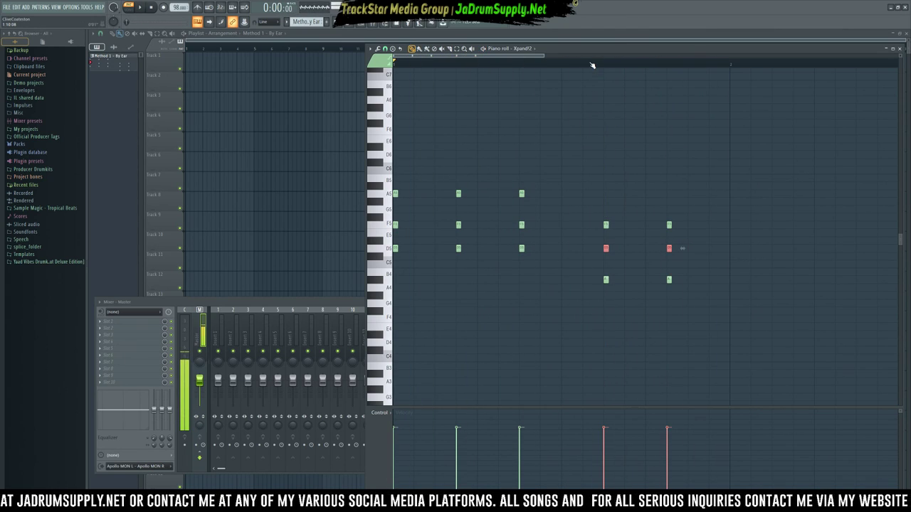
# Step: Delete the third D5, F5 and A5 chord, move the two A#4 chords to steps 7 and 10, and play the pattern
pyautogui.scroll(-2, 592, 65)
pyautogui.moveTo(494, 155); pyautogui.dragTo(525, 306)
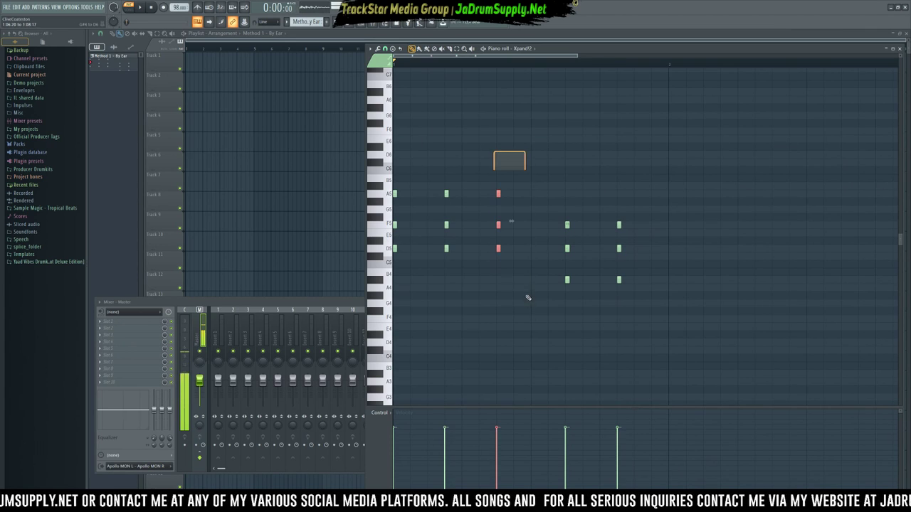
pyautogui.press('Delete')
pyautogui.moveTo(597, 306); pyautogui.dragTo(499, 279)
pyautogui.press('space')
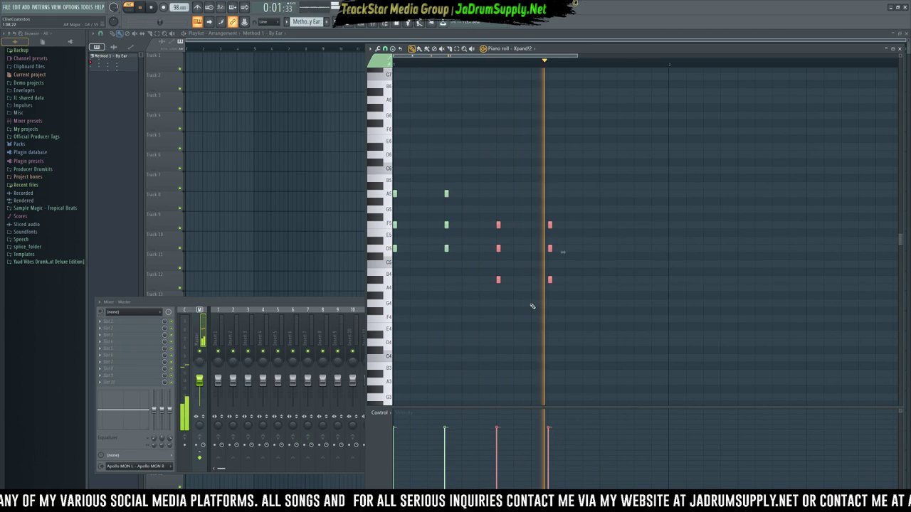
pyautogui.press('space')
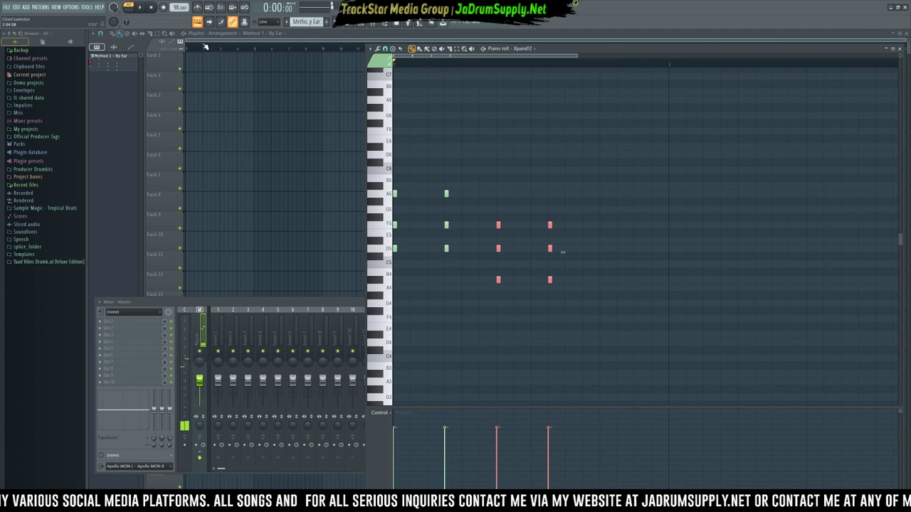
# Step: Set the project tempo to 93 BPM and play the pattern at that speed
pyautogui.rightClick(177, 7)
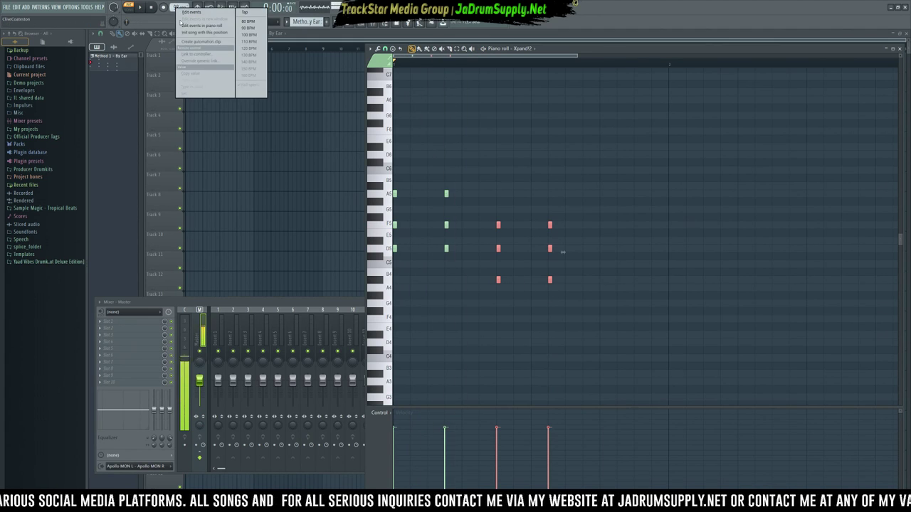
pyautogui.click(249, 29)
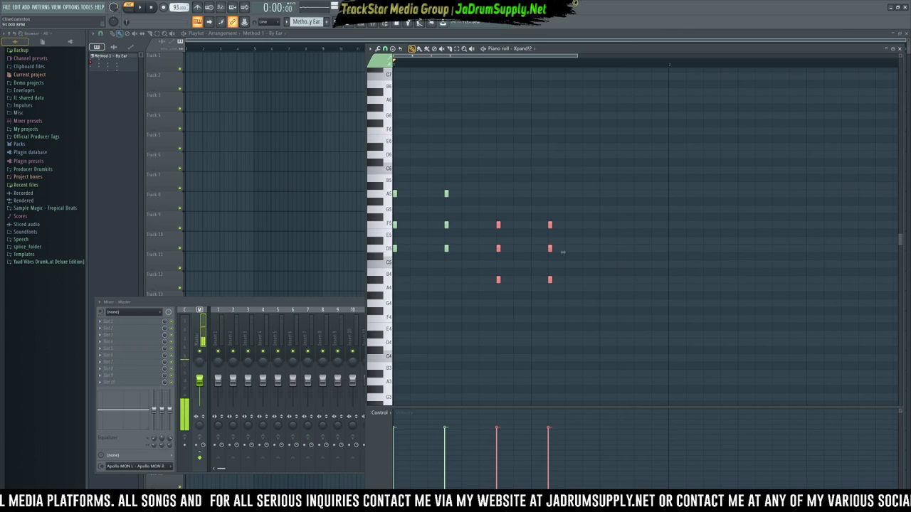
pyautogui.press('space')
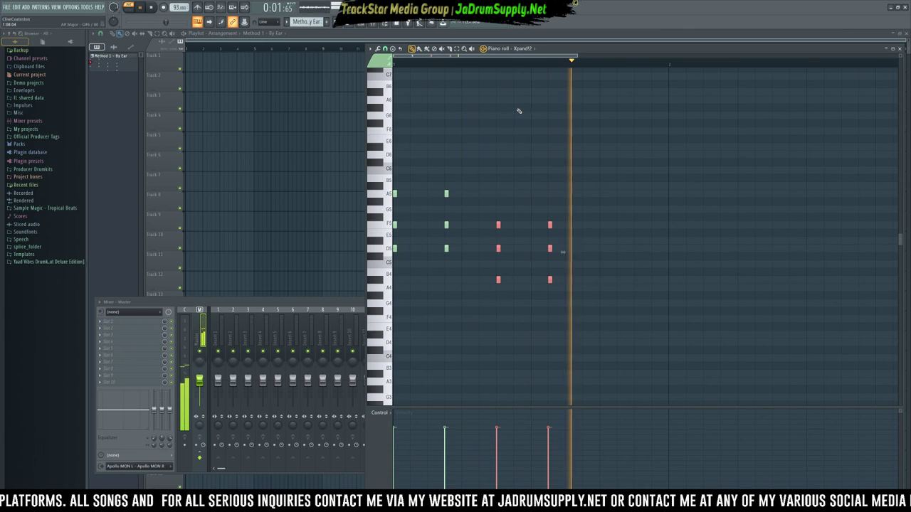
pyautogui.press('space')
# Step: Copy the last A#4, D5 and F5 chord from step 10 to step 13
pyautogui.moveTo(605, 306); pyautogui.dragTo(525, 190)
pyautogui.moveTo(549, 224); pyautogui.dragTo(603, 224)
# Step: Duplicate all five chords of bar 1 into bar 2 and play both bars
pyautogui.moveTo(662, 319); pyautogui.dragTo(395, 160)
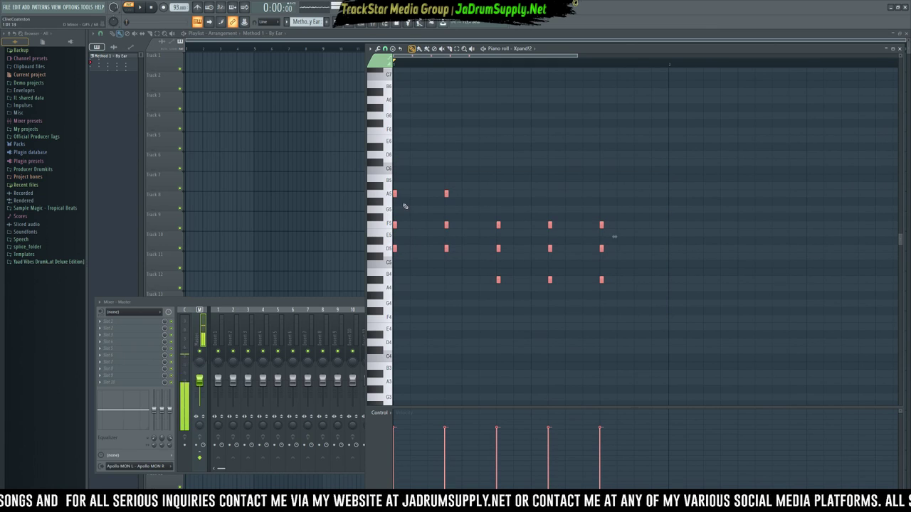
pyautogui.moveTo(601, 224); pyautogui.dragTo(877, 225)
pyautogui.click(679, 155)
pyautogui.scroll(-2, 678, 154)
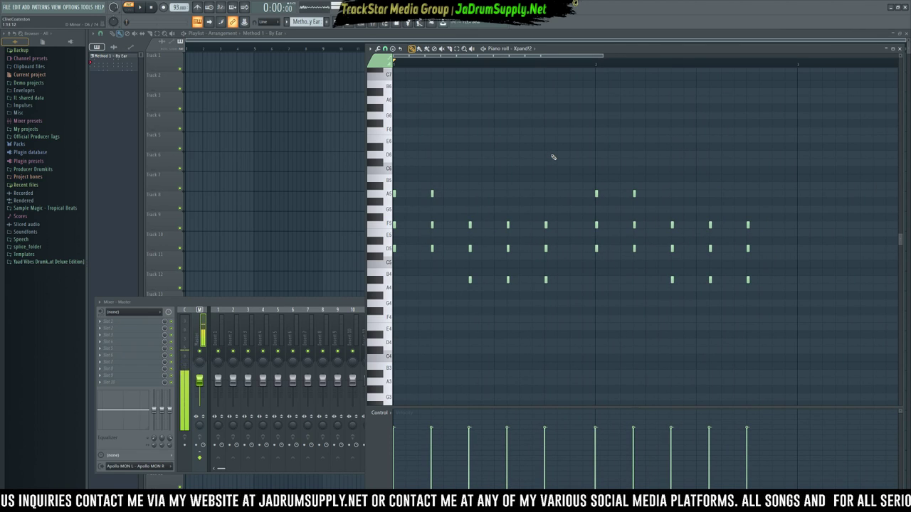
pyautogui.press('space')
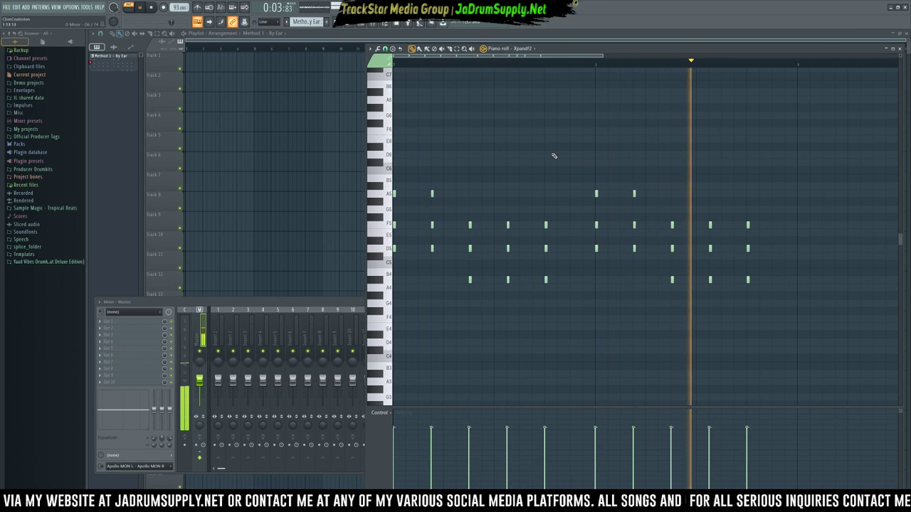
pyautogui.press('space')
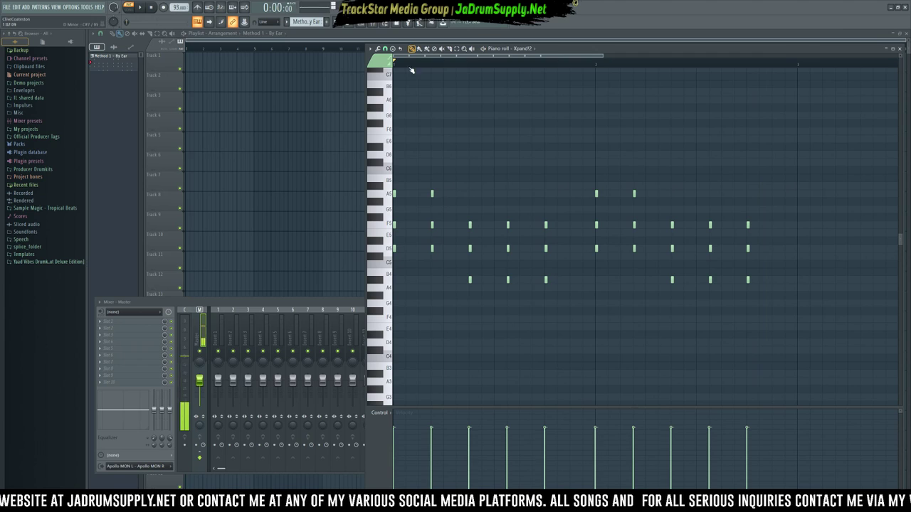
# Step: Create a new pattern named "Method 2 - Midi" and show its channel rack
pyautogui.click(372, 24)
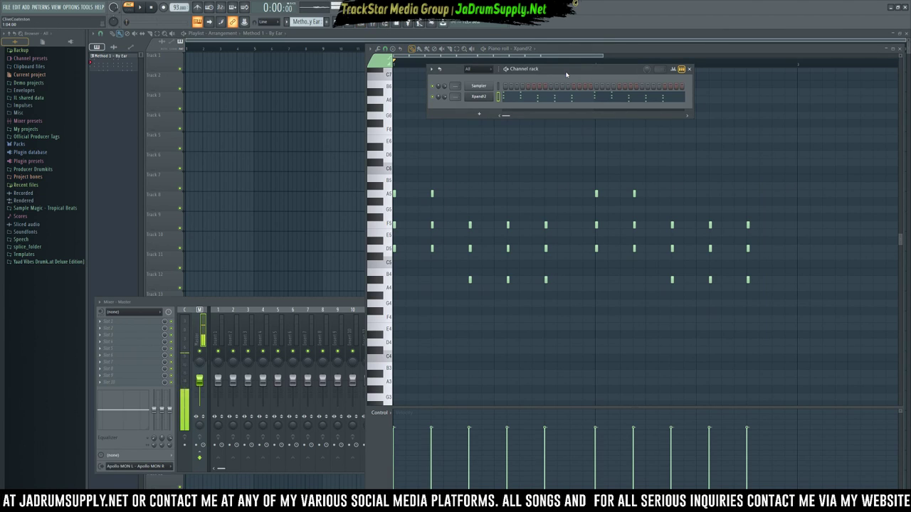
pyautogui.press('F4')
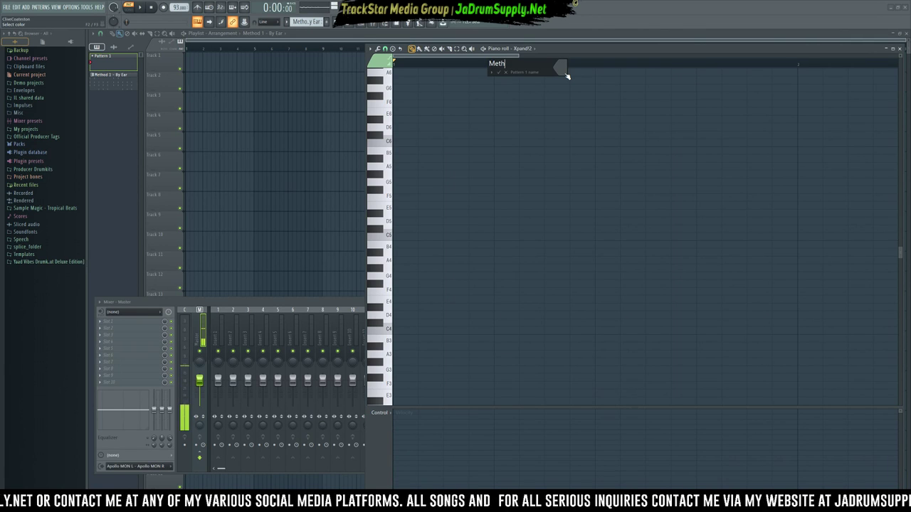
pyautogui.write('Method 2 - Midi')
pyautogui.press('Return')
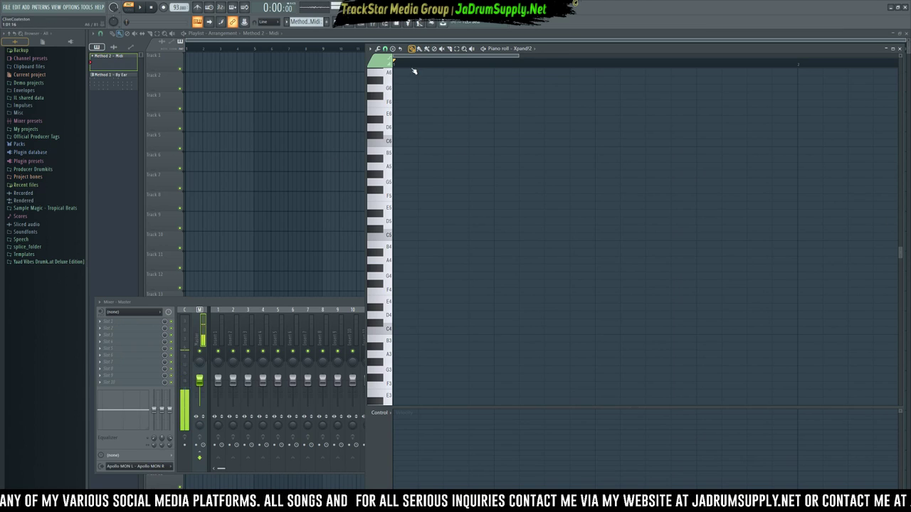
pyautogui.press('F6')
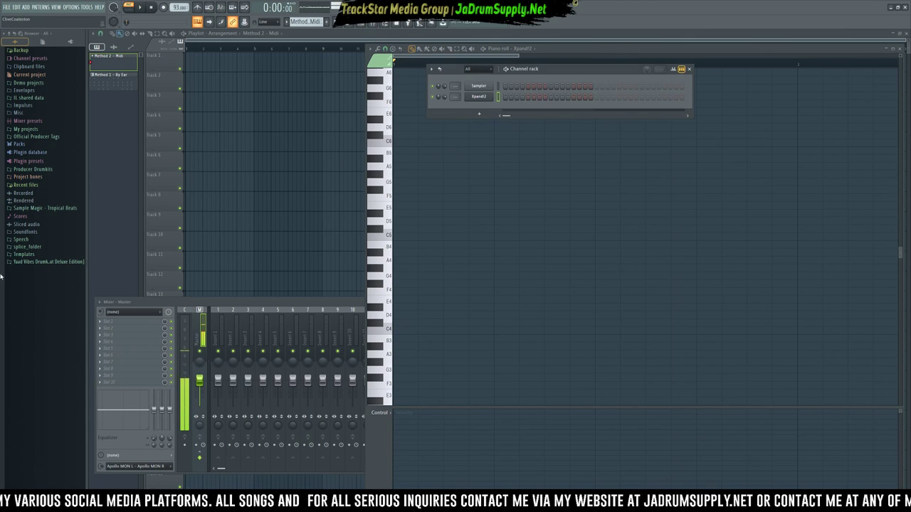
# Step: Clone the Xpand!2 channel and load Airy Mallets+ from 005 Polysynths into part A of the clone
pyautogui.rightClick(477, 97)
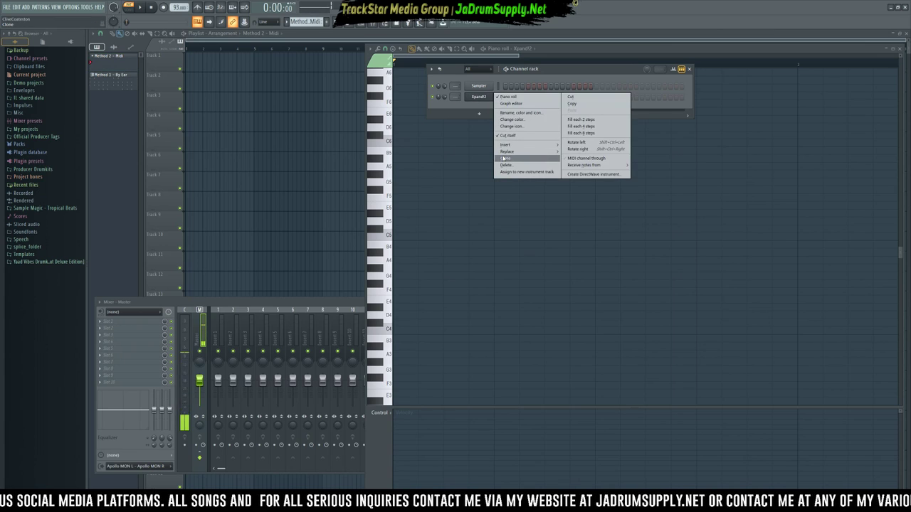
pyautogui.click(505, 158)
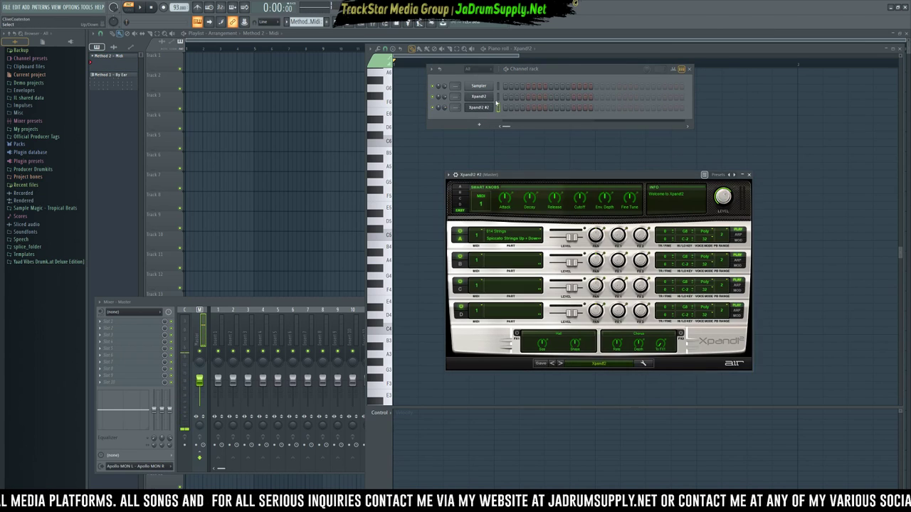
pyautogui.click(509, 233)
pyautogui.moveTo(504, 342)
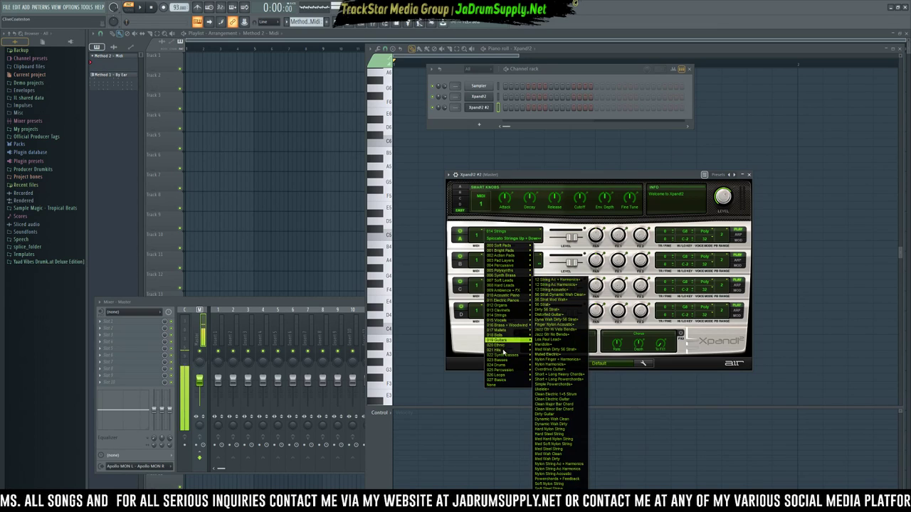
pyautogui.moveTo(508, 317)
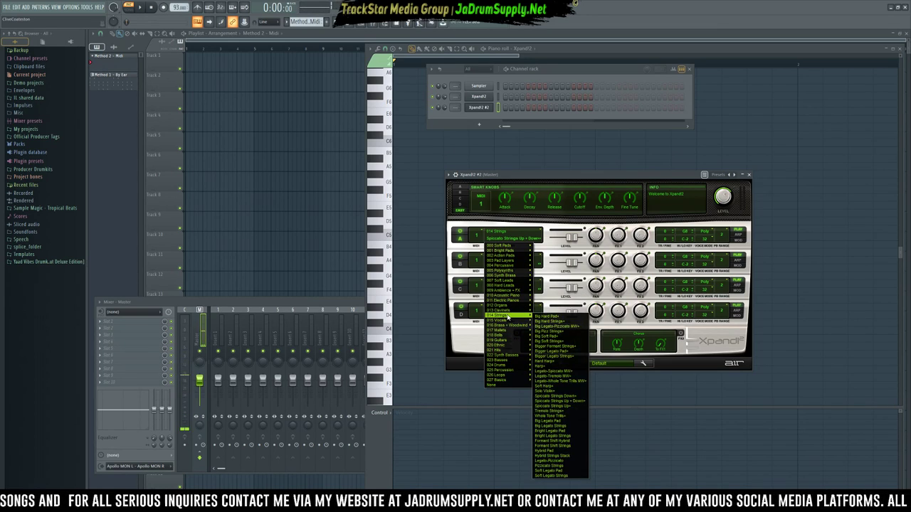
pyautogui.moveTo(512, 275)
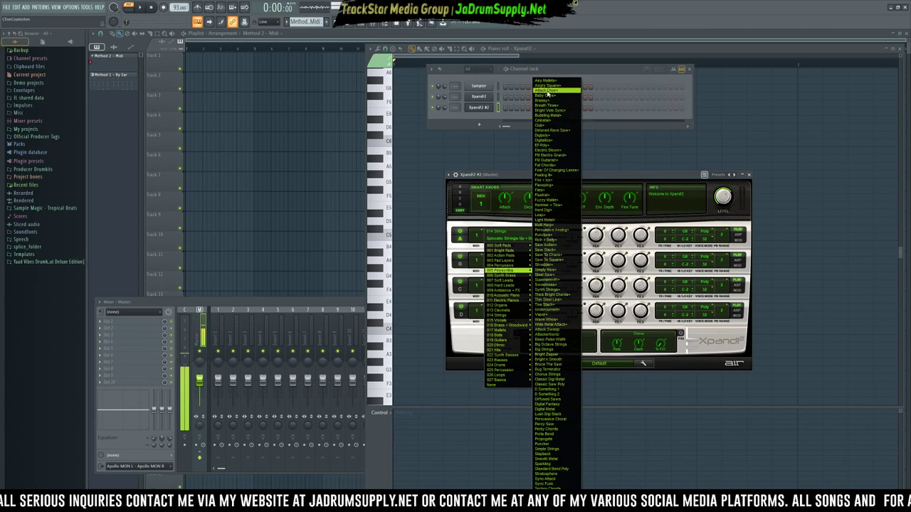
pyautogui.click(549, 83)
pyautogui.moveTo(445, 111); pyautogui.dragTo(445, 117)
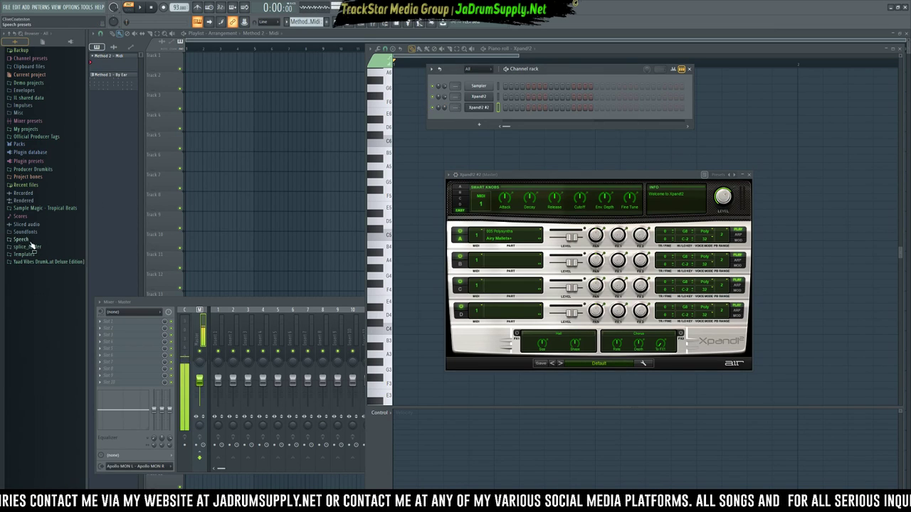
# Step: Find the Unison MIDI Blueprint folder among the sample packs and open it
pyautogui.click(32, 215)
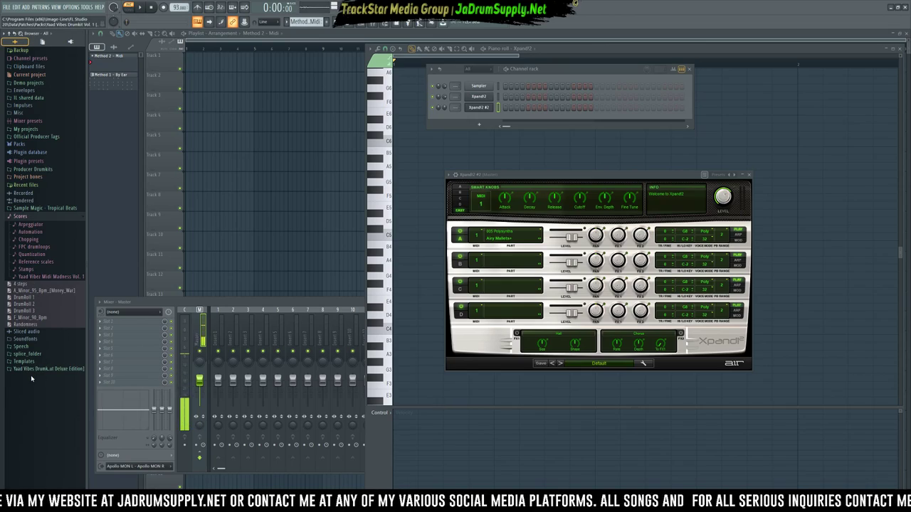
pyautogui.click(32, 169)
pyautogui.scroll(-15, 34, 228)
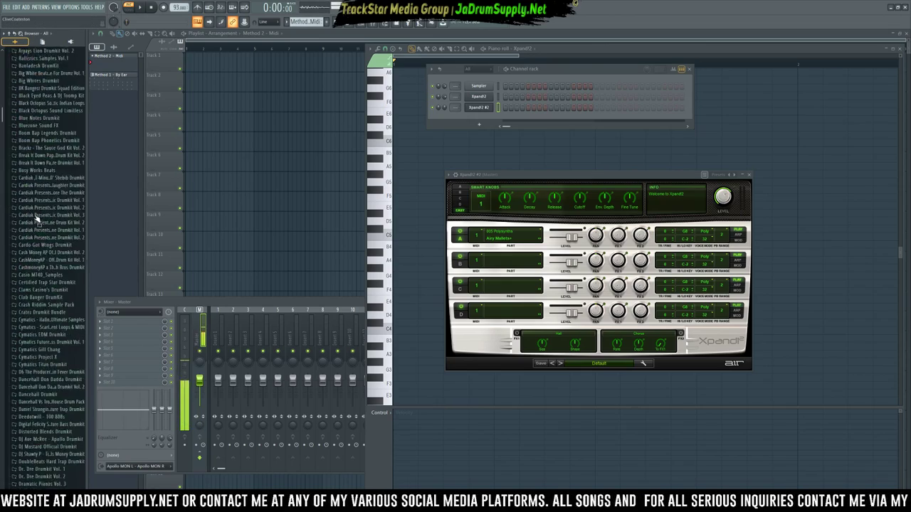
pyautogui.scroll(-12, 34, 228)
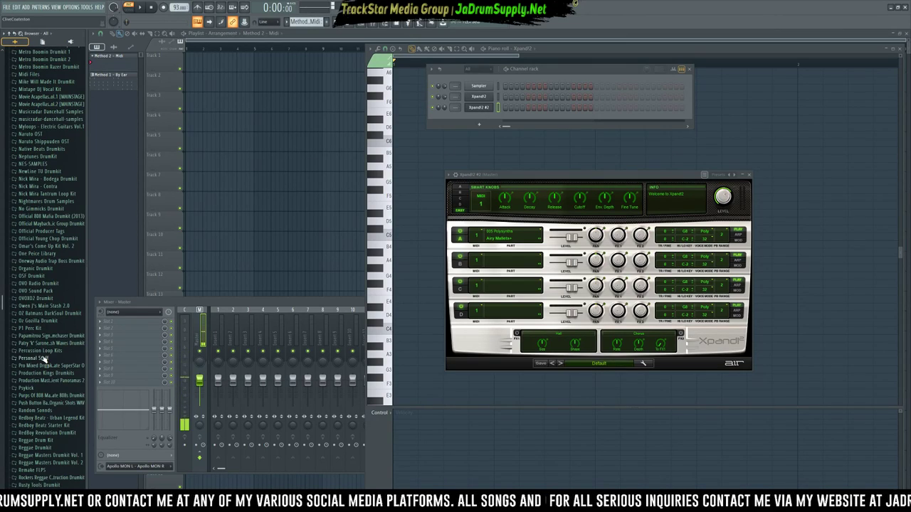
pyautogui.scroll(-20, 42, 320)
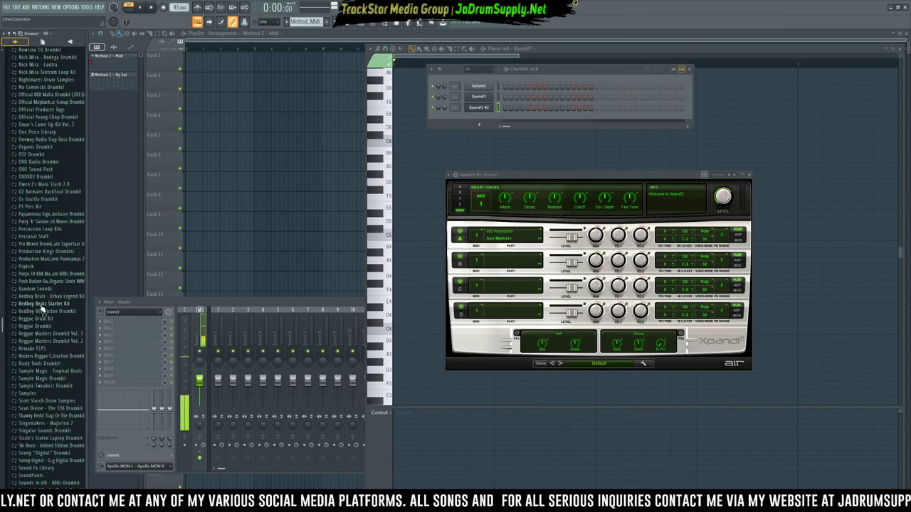
pyautogui.scroll(-6, 44, 335)
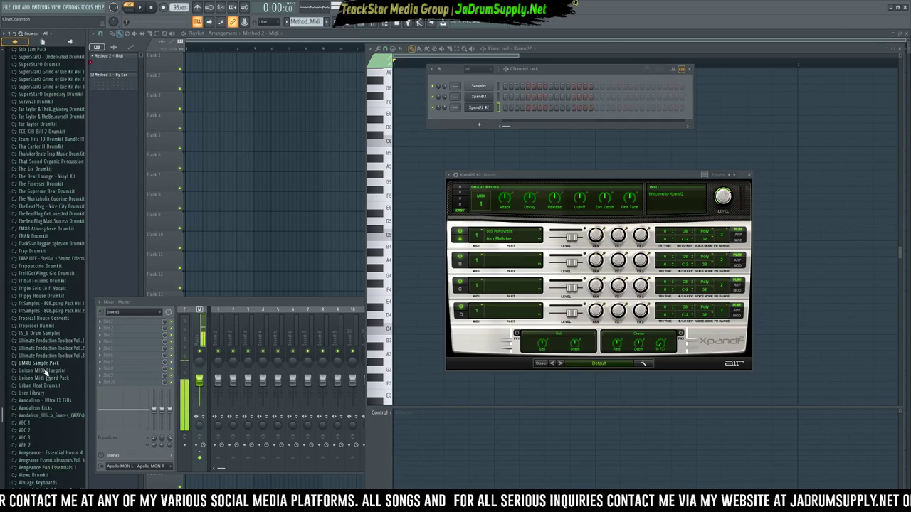
pyautogui.click(50, 371)
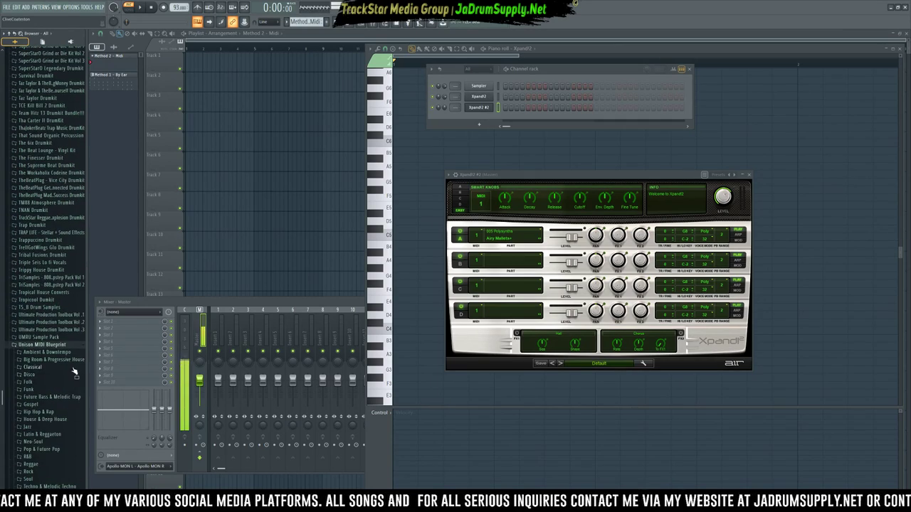
# Step: Open the F major chord progressions folder under Hip Hop & Rap, 06 - F Major - D Minor
pyautogui.click(41, 413)
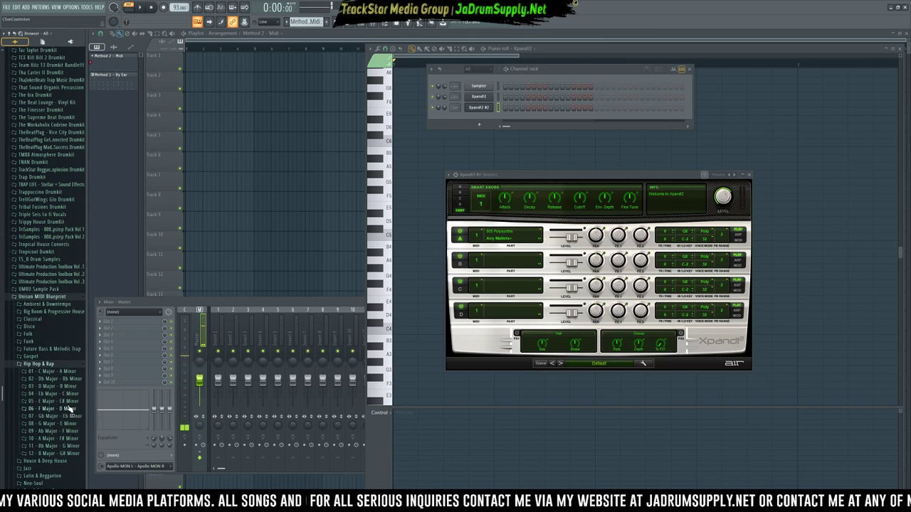
pyautogui.click(57, 409)
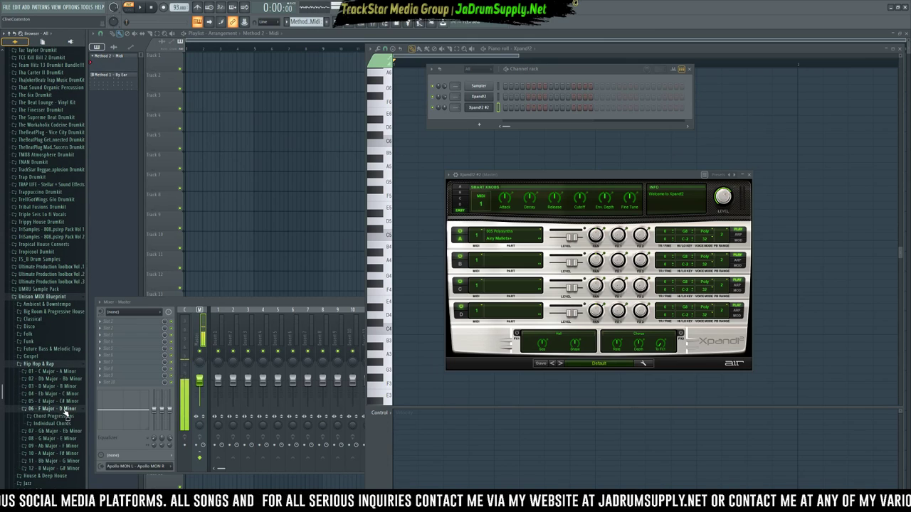
pyautogui.click(60, 416)
pyautogui.click(63, 423)
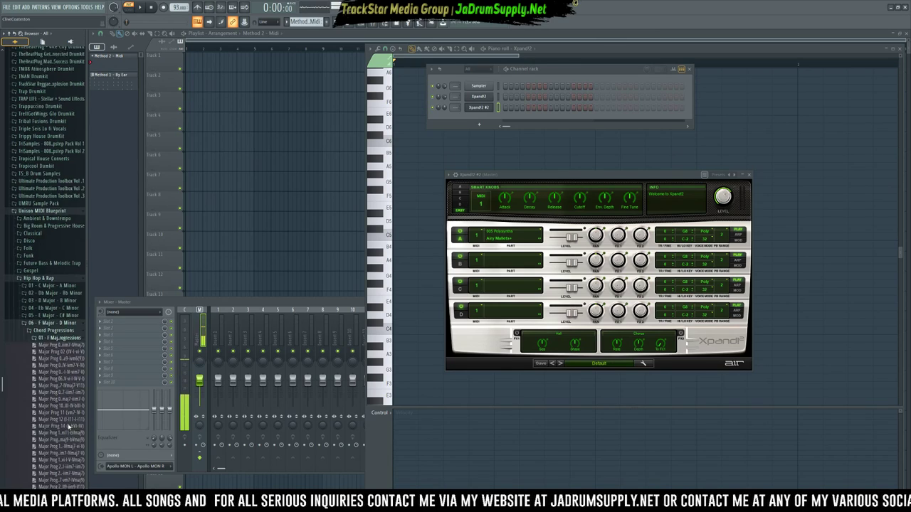
# Step: Import the Major Prog MIDI file ending in "IV-vim7-V" into the Xpand!2 #2 channel and play the progression
pyautogui.moveTo(72, 326); pyautogui.dragTo(533, 106)
pyautogui.click(626, 163)
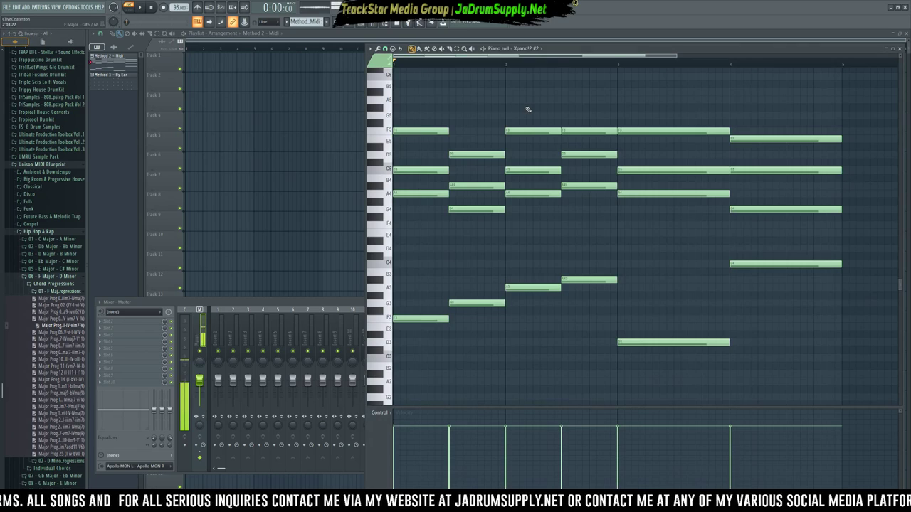
pyautogui.moveTo(556, 67); pyautogui.dragTo(498, 66)
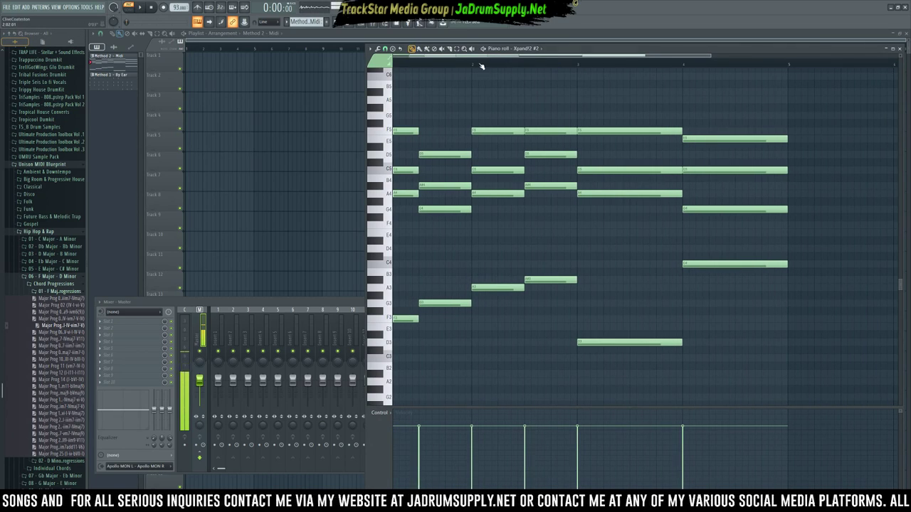
pyautogui.moveTo(473, 59); pyautogui.dragTo(456, 59)
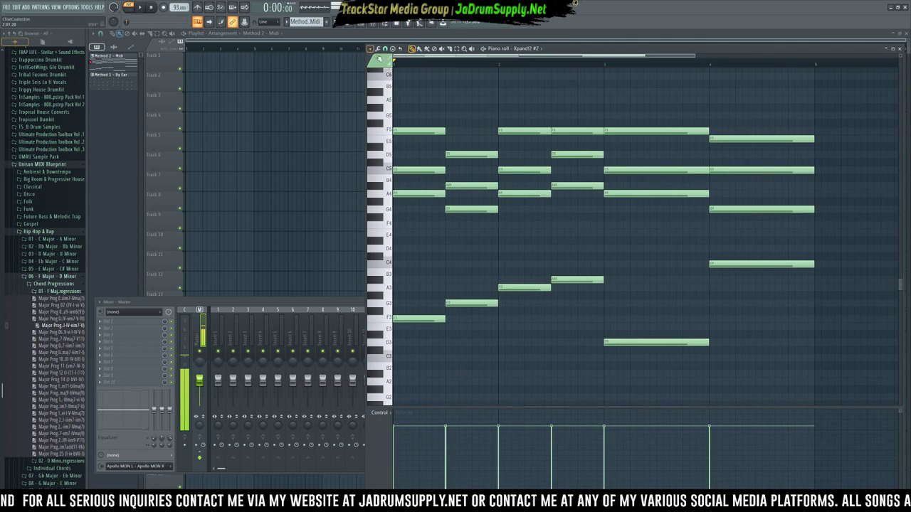
pyautogui.press('space')
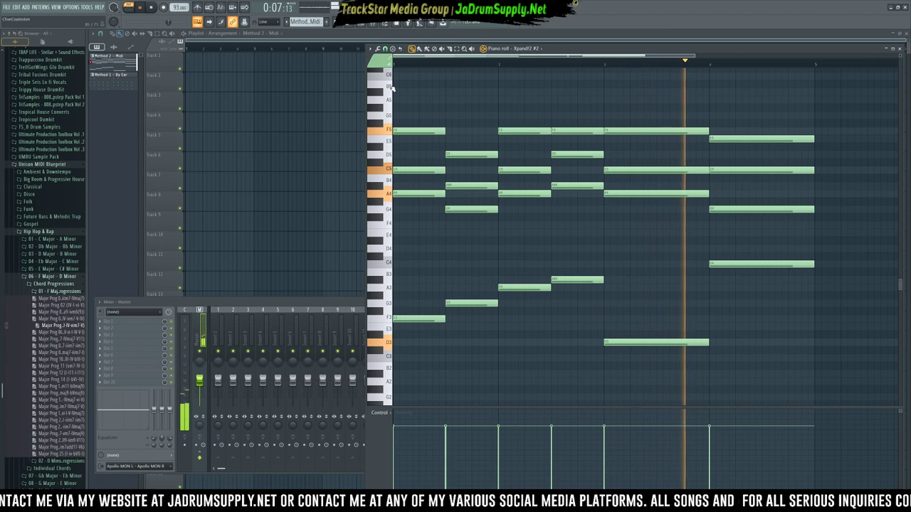
pyautogui.press('space')
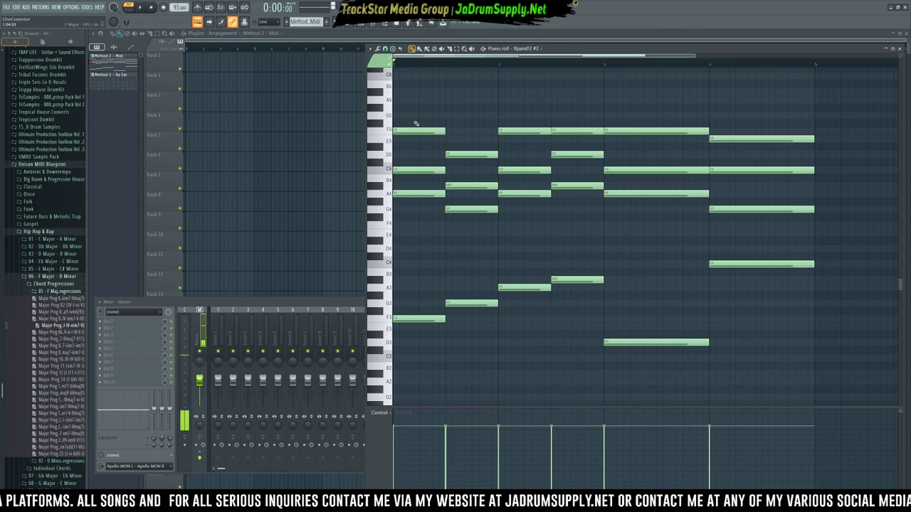
# Step: Shorten all six imported chords, including the longer ones in bars 3 and 4, to stabs about one step long
pyautogui.moveTo(421, 104); pyautogui.dragTo(801, 399)
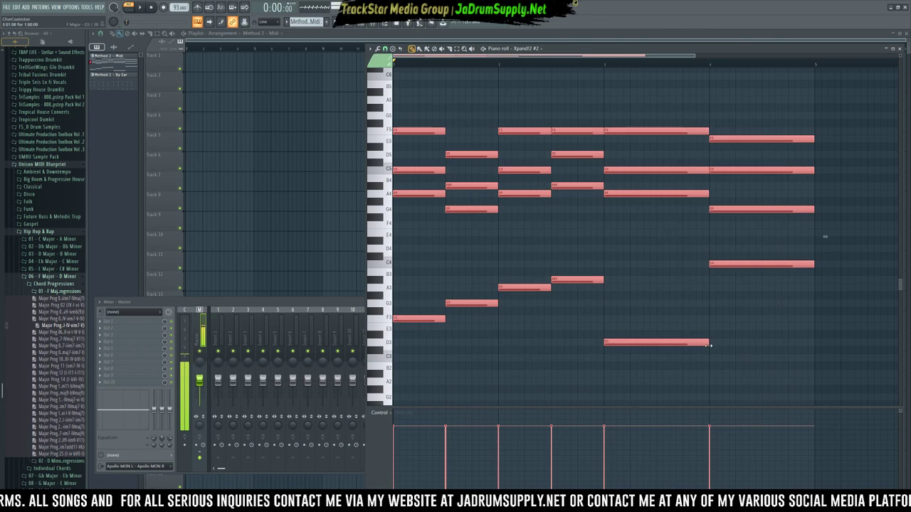
pyautogui.moveTo(707, 344); pyautogui.dragTo(662, 343)
pyautogui.hotkey('ctrl', 'd')
pyautogui.moveTo(607, 105)
pyautogui.mouseDown()
pyautogui.moveTo(689, 361)
pyautogui.moveTo(619, 335)
pyautogui.mouseUp()
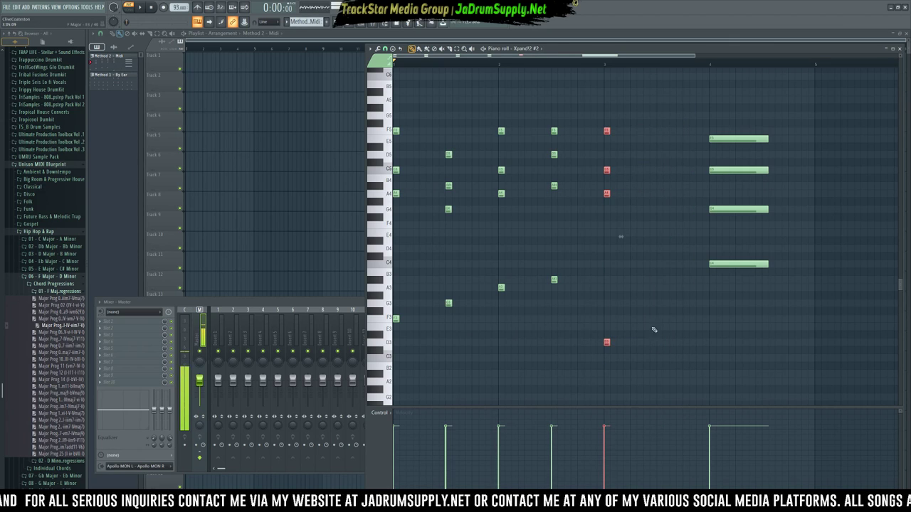
pyautogui.moveTo(809, 314); pyautogui.dragTo(726, 81)
pyautogui.moveTo(698, 135); pyautogui.dragTo(619, 184)
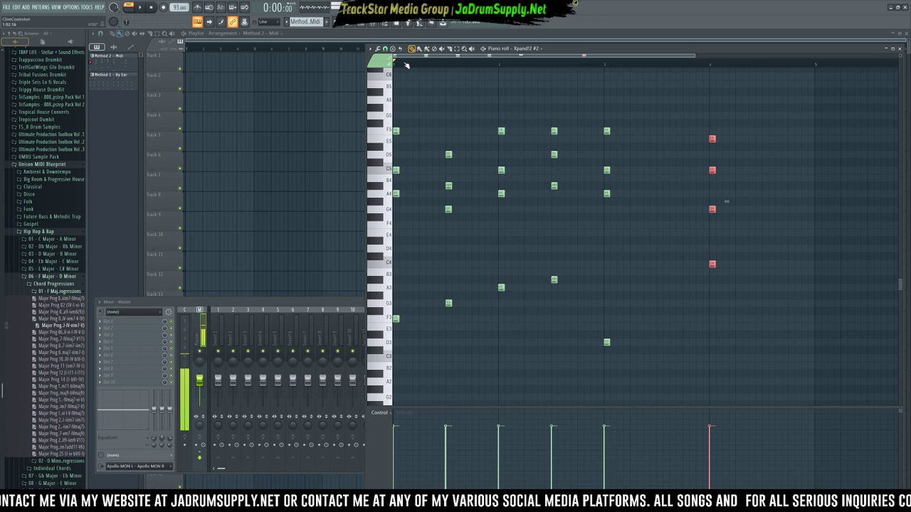
# Step: Play the shortened progression and audition the individual chords in bar 1 and at the start of bar 2
pyautogui.scroll(2, 406, 65)
pyautogui.moveTo(423, 59); pyautogui.dragTo(421, 59)
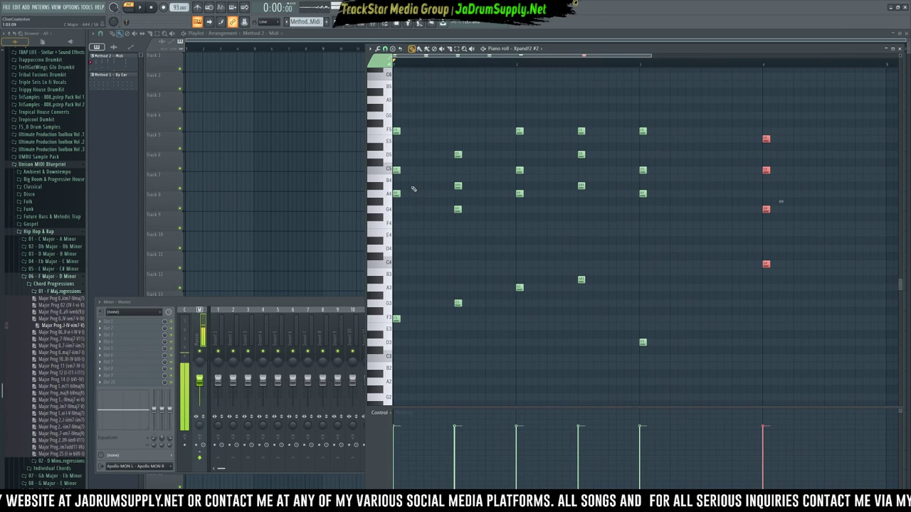
pyautogui.press('space')
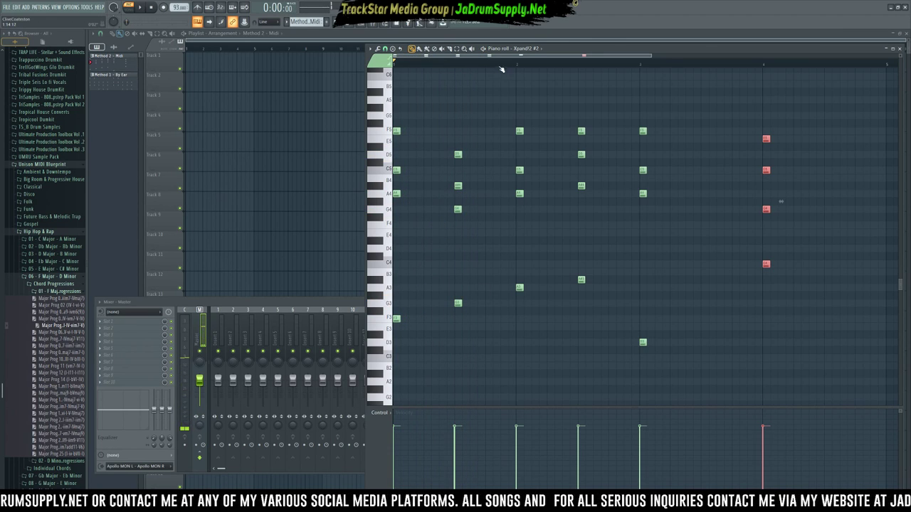
pyautogui.scroll(-2, 521, 125)
pyautogui.click(507, 122)
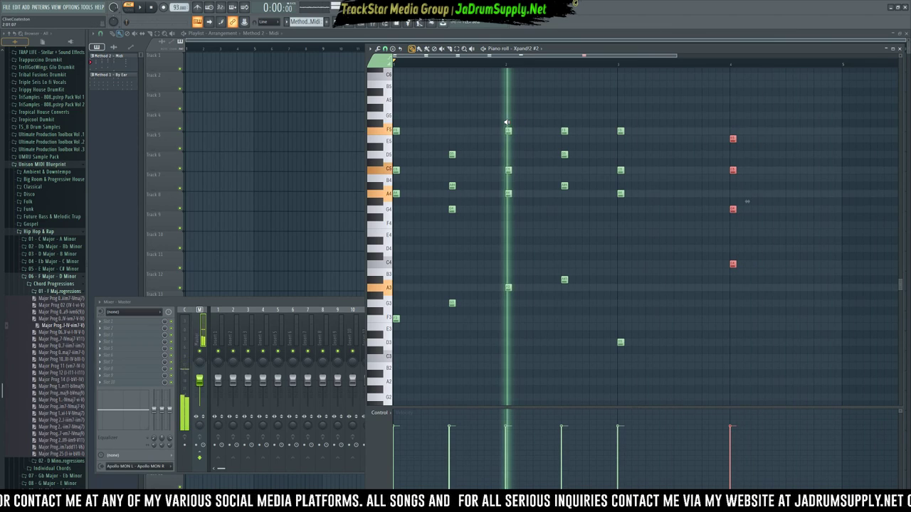
pyautogui.click(395, 123)
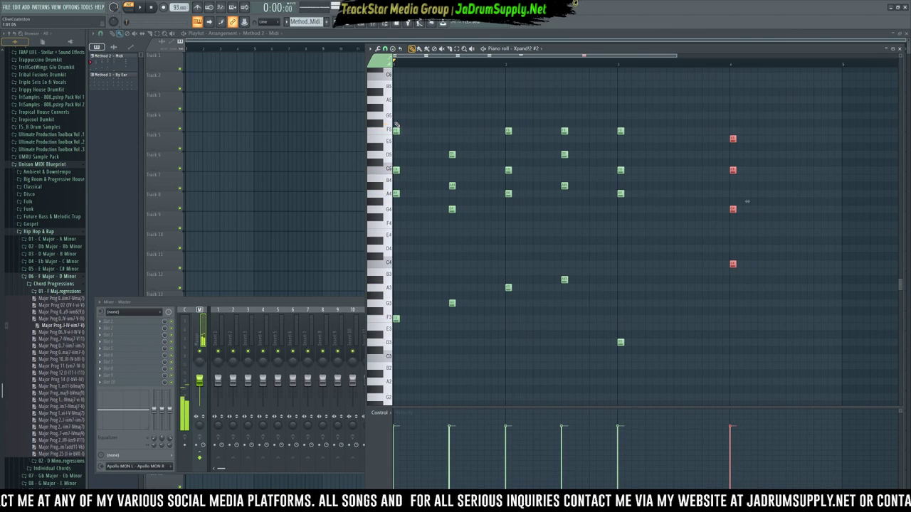
pyautogui.click(397, 128)
pyautogui.click(450, 143)
pyautogui.click(450, 143)
pyautogui.click(508, 123)
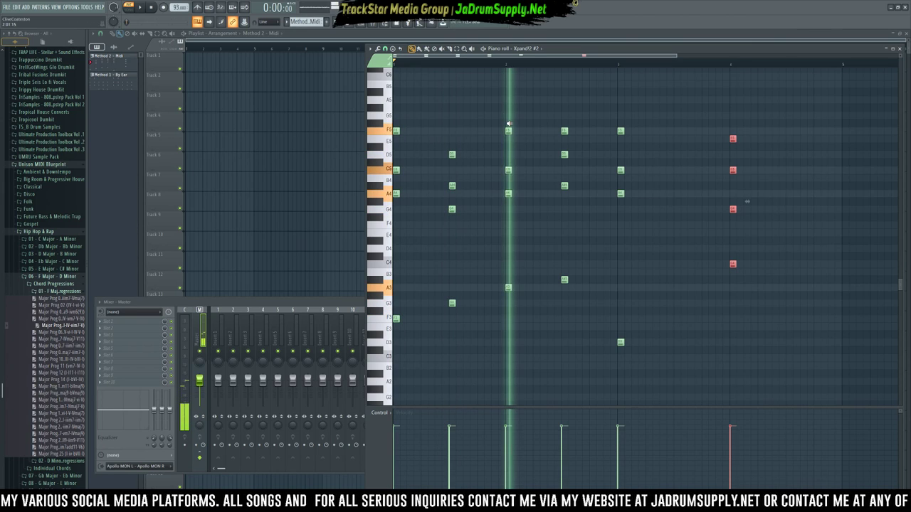
pyautogui.click(399, 127)
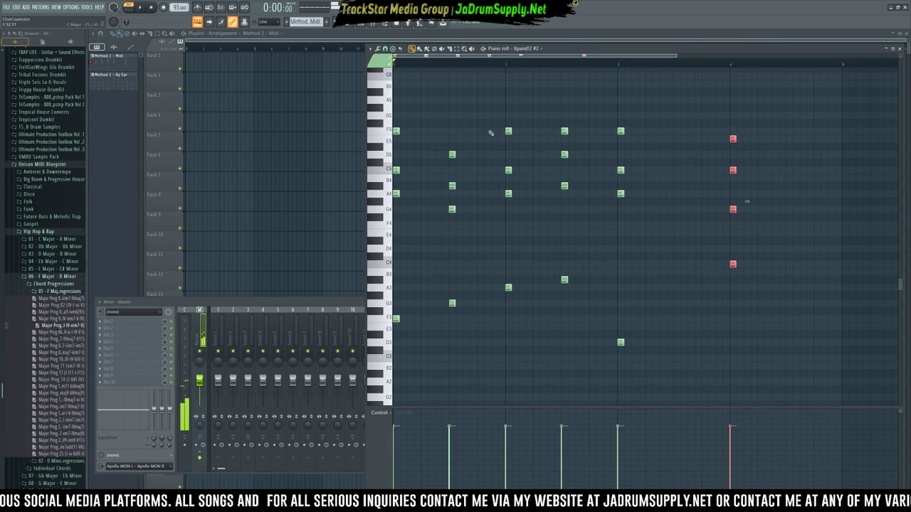
pyautogui.click(508, 121)
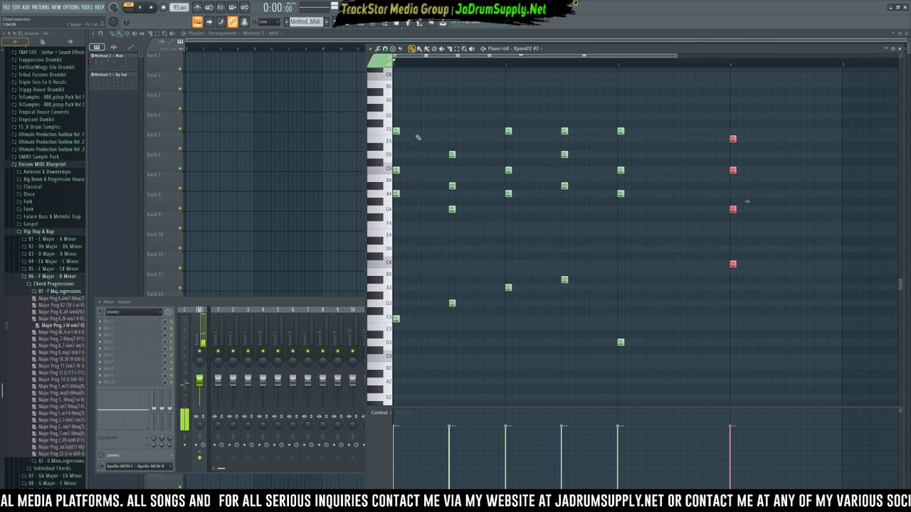
# Step: Copy the first F3, A4, C5 and F5 chord to step 4 of bar 1 and play the result
pyautogui.moveTo(399, 129); pyautogui.dragTo(401, 325)
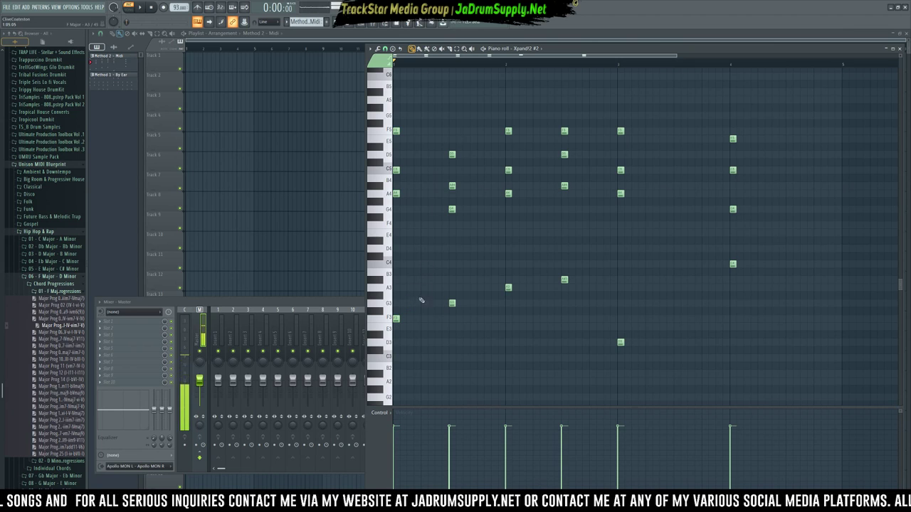
pyautogui.moveTo(410, 338); pyautogui.dragTo(417, 139)
pyautogui.press('space')
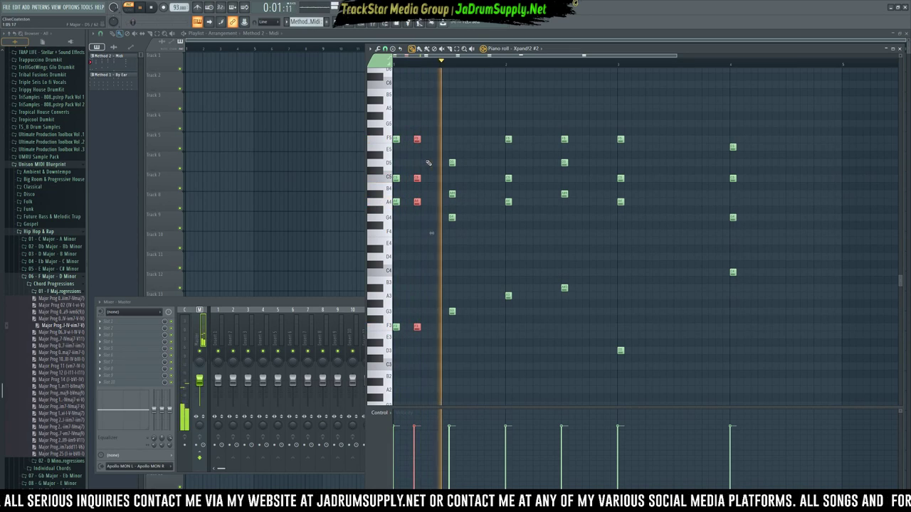
pyautogui.press('space')
# Step: Move the copied F3, A4, C5 and F5 chord to step 7 of bar 1 and play it back
pyautogui.moveTo(421, 138); pyautogui.dragTo(435, 137)
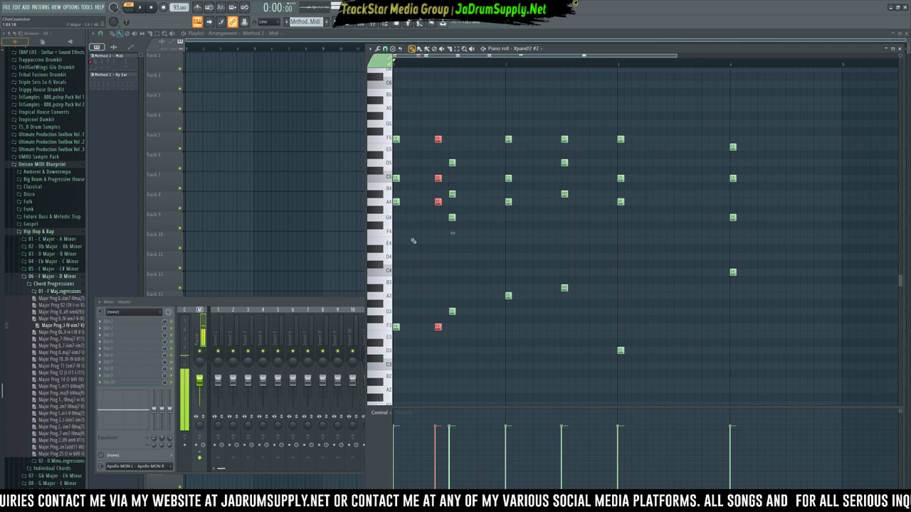
pyautogui.press('space')
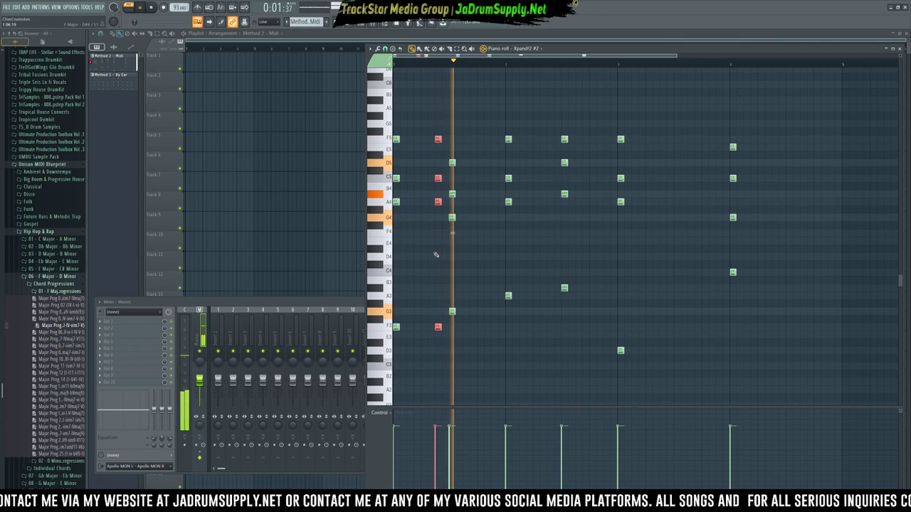
pyautogui.press('space')
# Step: Copy the second chord, G3, G4, A#4 and D5, to step 15 of bar 1
pyautogui.moveTo(480, 322); pyautogui.dragTo(453, 136)
pyautogui.scroll(-1, 464, 292)
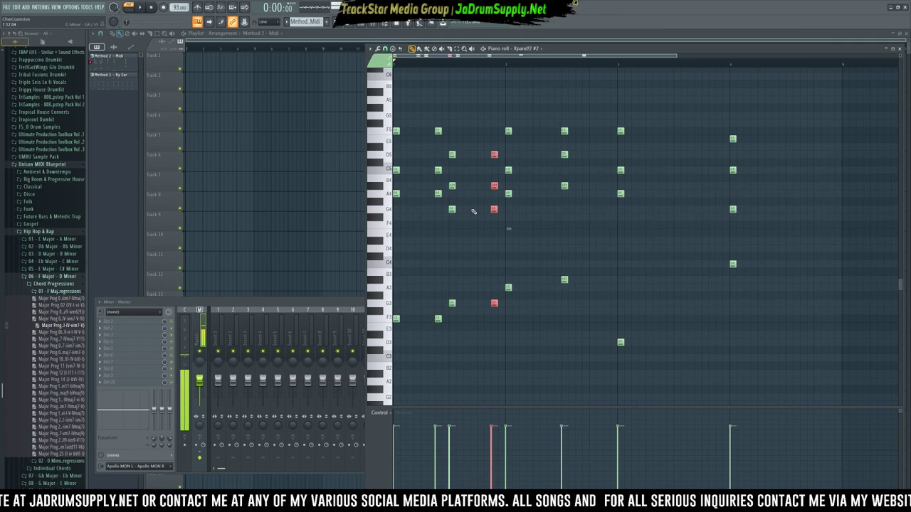
# Step: Copy the G3, G4, A#4 and D5 chord from step 9 to step 12 of bar 1 and play the result
pyautogui.press('space')
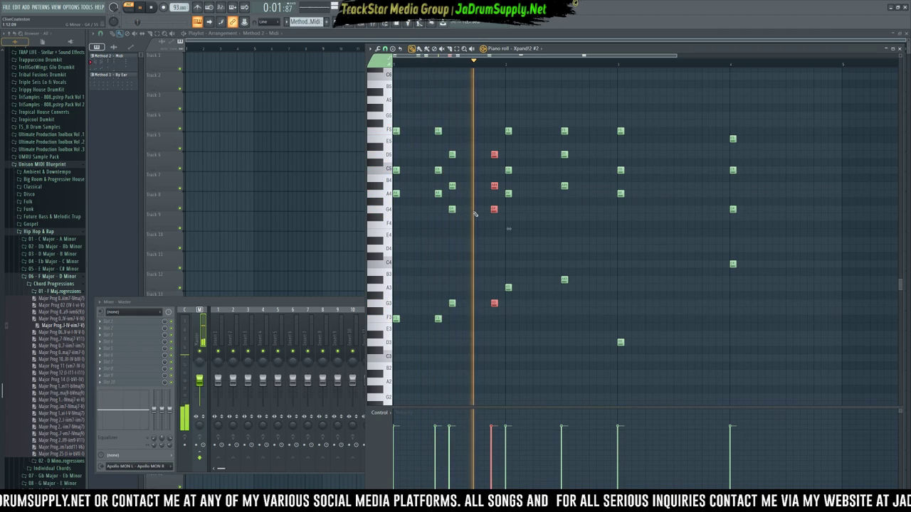
pyautogui.press('space')
pyautogui.moveTo(478, 318); pyautogui.dragTo(446, 135)
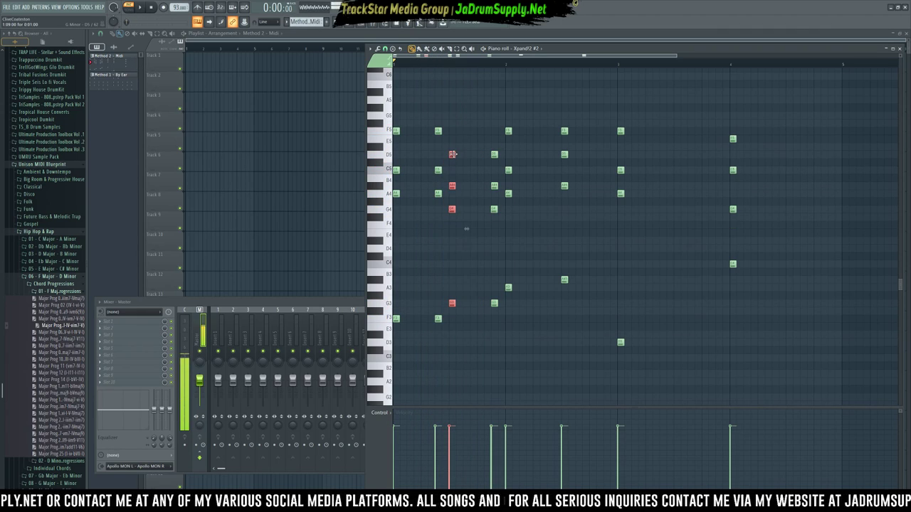
pyautogui.press('space')
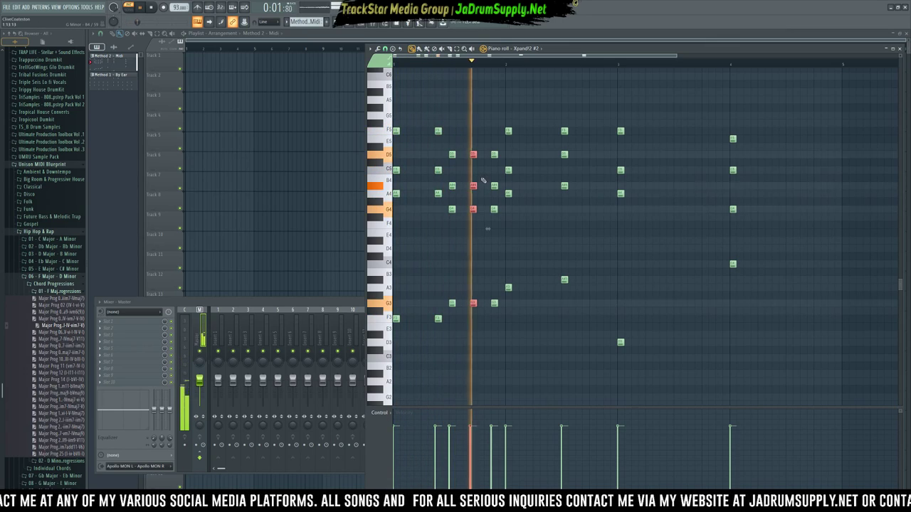
pyautogui.press('space')
# Step: Move the A3, A4, C5 and F5 chord to step 11 of bar 2 and the A#3, A#4, D5 and F5 chord to step 1
pyautogui.moveTo(540, 337); pyautogui.dragTo(506, 114)
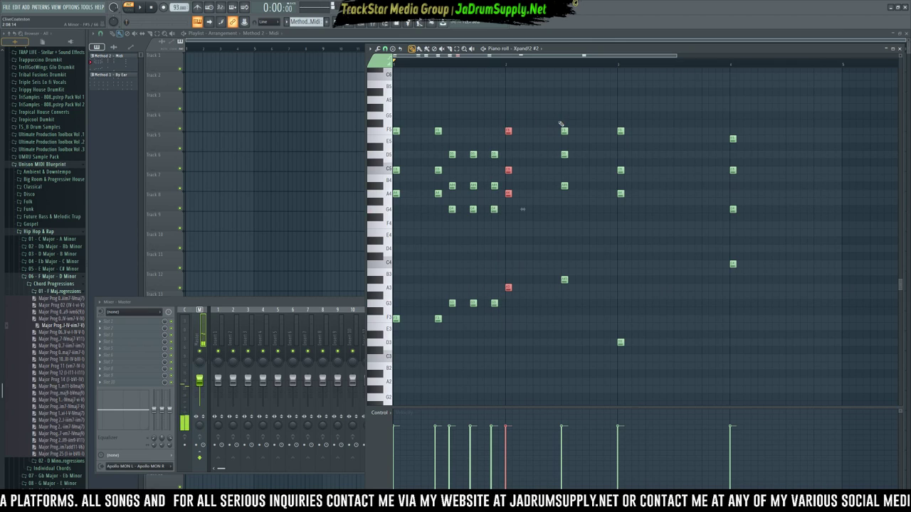
pyautogui.moveTo(530, 307); pyautogui.dragTo(507, 131)
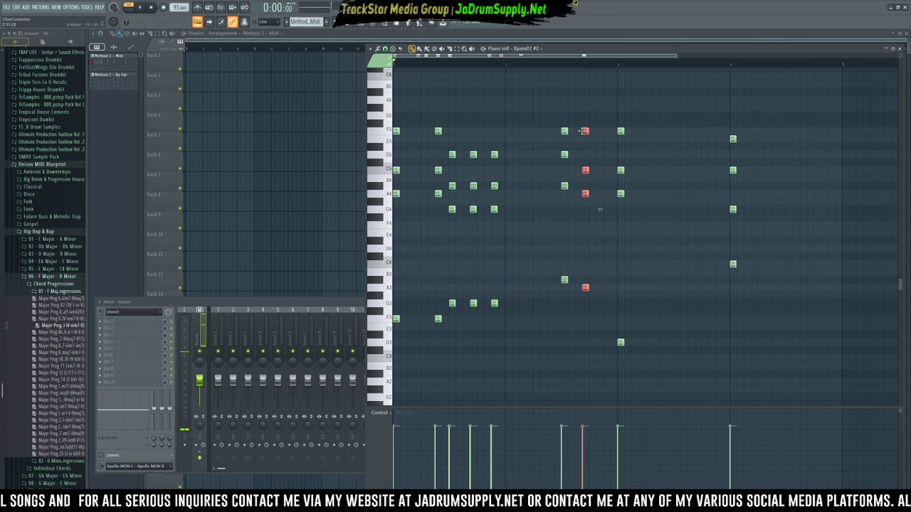
pyautogui.moveTo(569, 129); pyautogui.dragTo(557, 296)
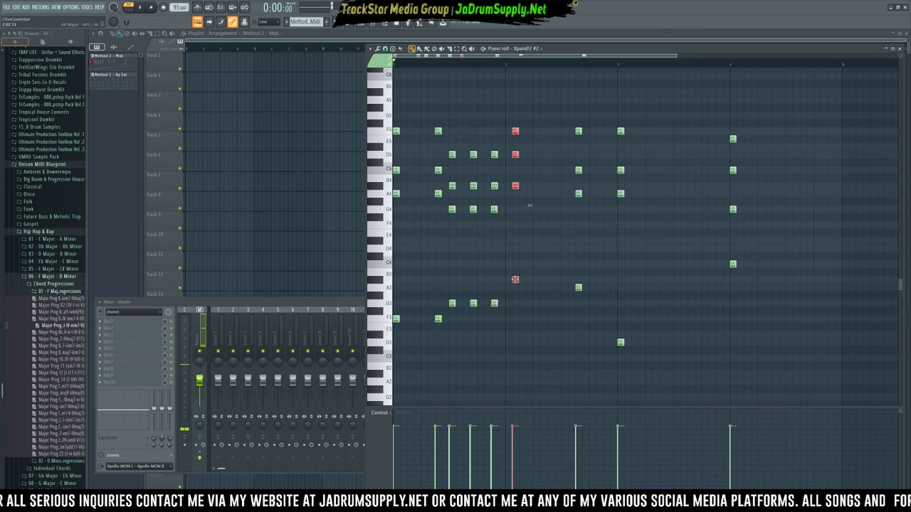
pyautogui.moveTo(515, 279); pyautogui.dragTo(508, 279)
pyautogui.press('space')
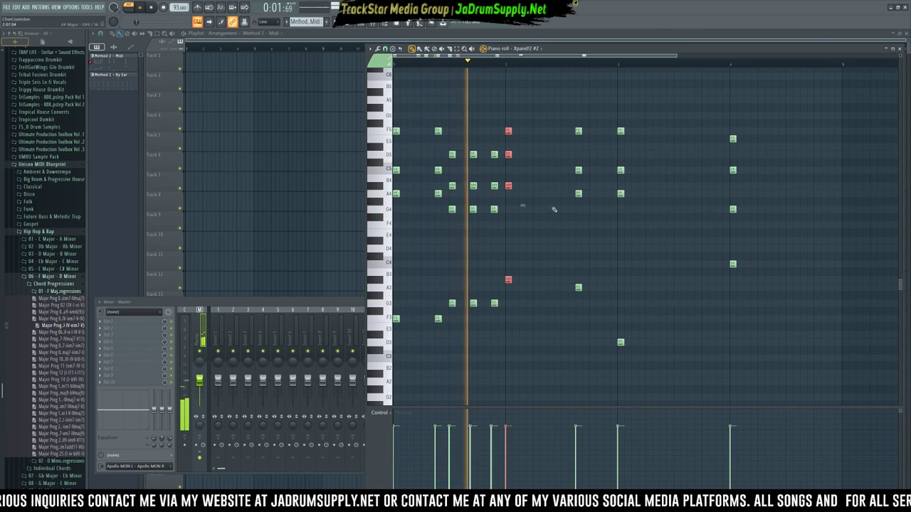
pyautogui.press('space')
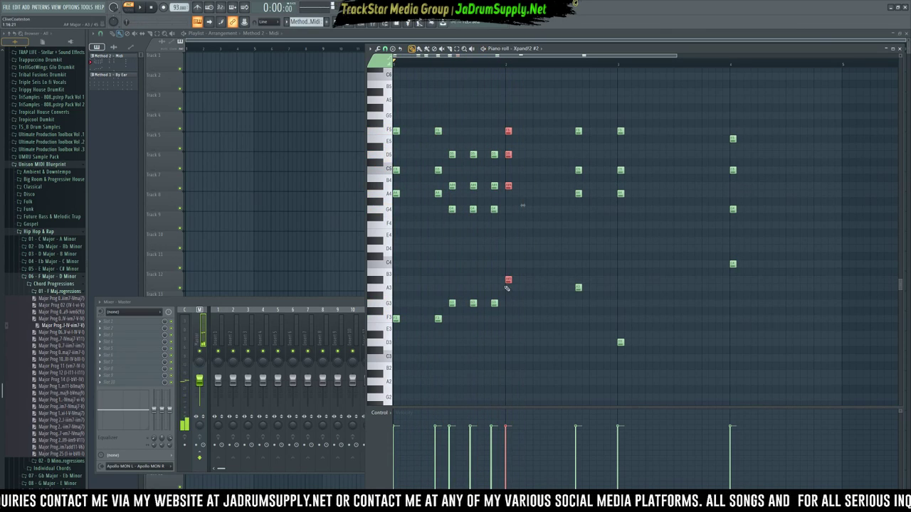
# Step: Copy the A#3, A#4, D5 and F5 chord to steps 4 and 7 of bar 2, and move the A3 chord to step 15
pyautogui.keyDown('shift'); pyautogui.moveTo(508, 279); pyautogui.dragTo(549, 281); pyautogui.keyUp('shift')
pyautogui.press('space')
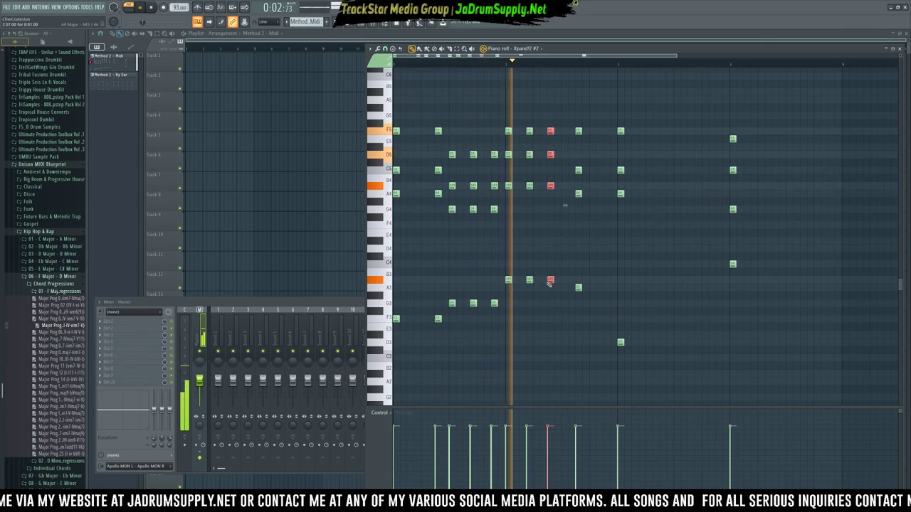
pyautogui.press('space')
pyautogui.press('space')
pyautogui.keyDown('ctrl'); pyautogui.moveTo(594, 306); pyautogui.dragTo(605, 131); pyautogui.keyUp('ctrl')
pyautogui.press('space')
# Step: Copy the A#3, A#4, D5 and F5 chord from step 7 to steps 11 and 13 of bar 2 and play it back
pyautogui.keyDown('ctrl'); pyautogui.moveTo(558, 161); pyautogui.dragTo(555, 192); pyautogui.keyUp('ctrl')
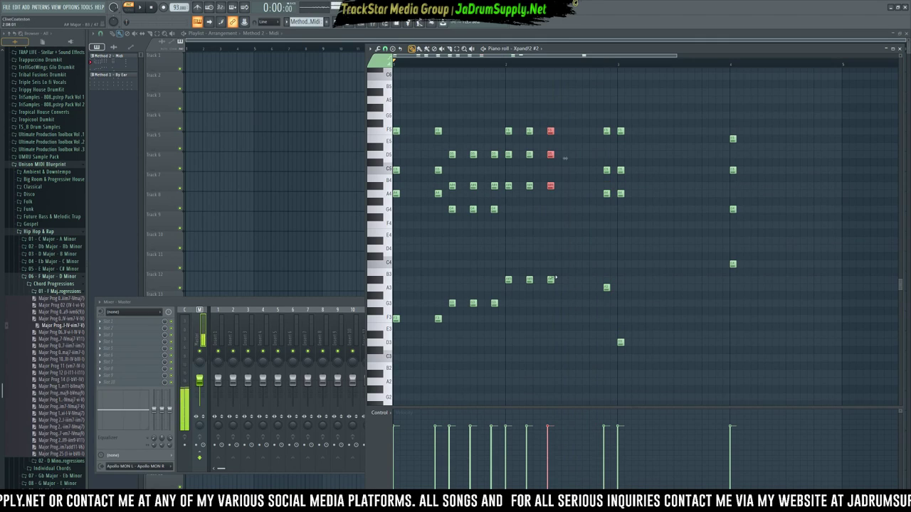
pyautogui.doubleClick(550, 280)
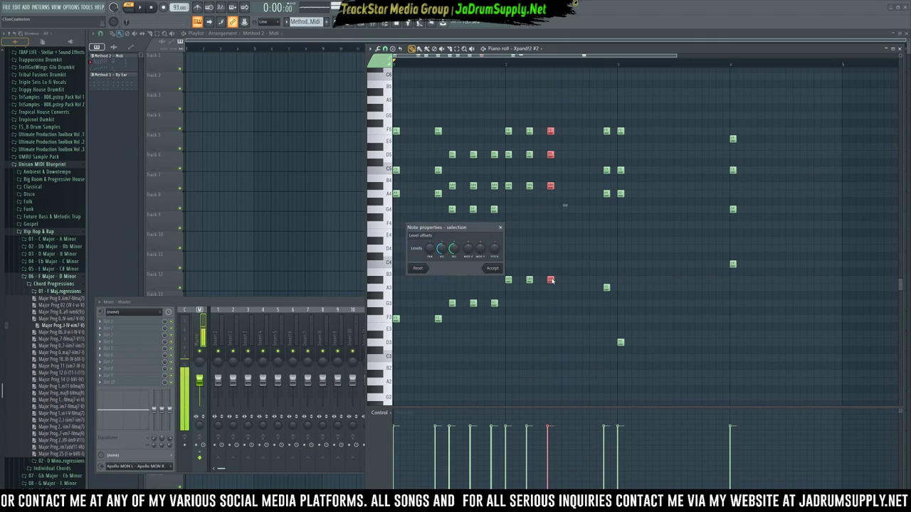
pyautogui.press('Escape')
pyautogui.keyDown('shift'); pyautogui.moveTo(551, 280); pyautogui.dragTo(579, 279); pyautogui.keyUp('shift')
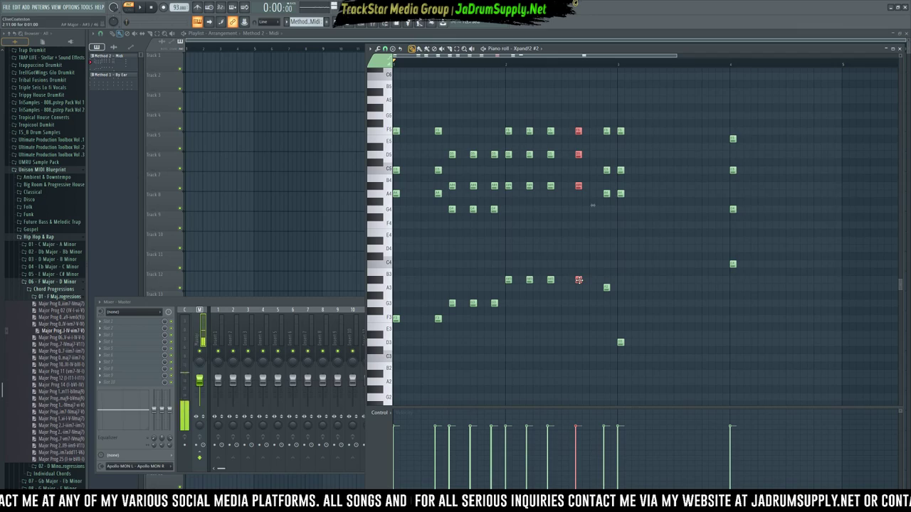
pyautogui.press('space')
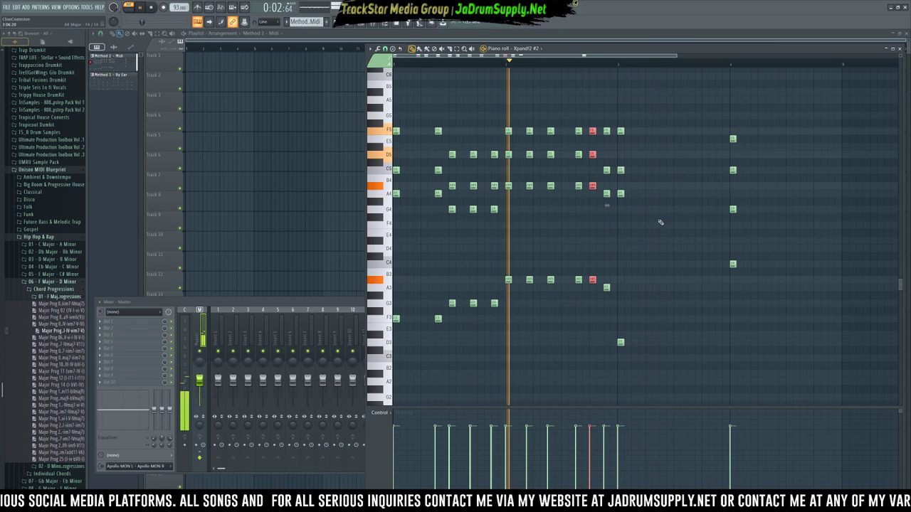
# Step: Copy the D3, A4, C5 and F5 chord to steps 4 and 7 of bar 3, and delete the step 4 copy
pyautogui.moveTo(668, 378); pyautogui.dragTo(617, 80)
pyautogui.moveTo(621, 131); pyautogui.dragTo(629, 131)
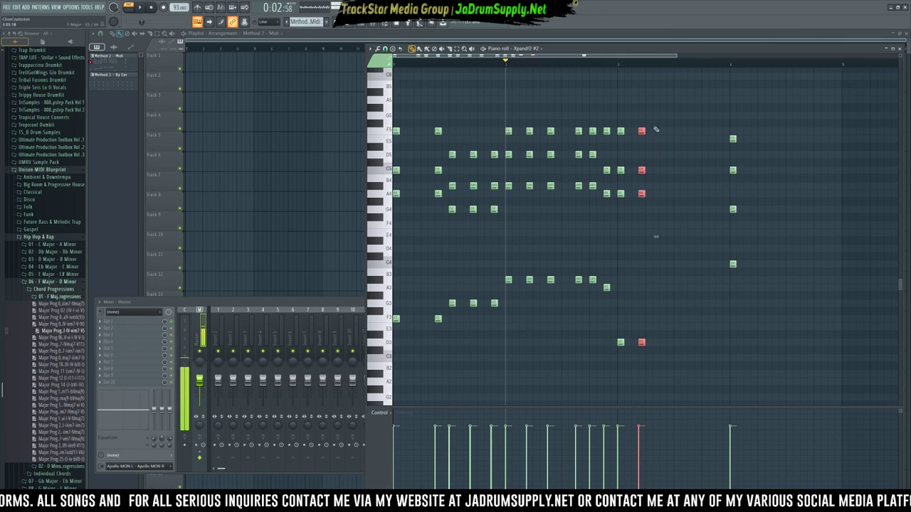
pyautogui.press('space')
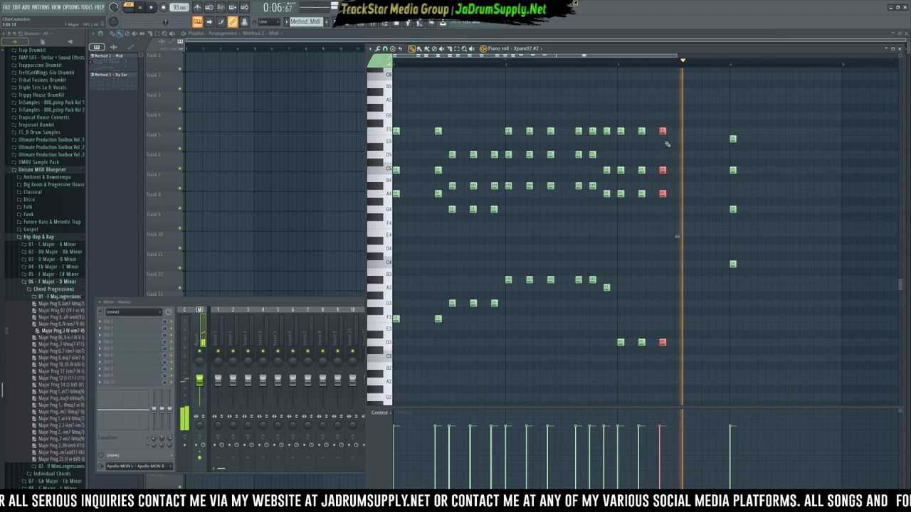
pyautogui.moveTo(650, 117); pyautogui.dragTo(644, 356)
pyautogui.press('Delete')
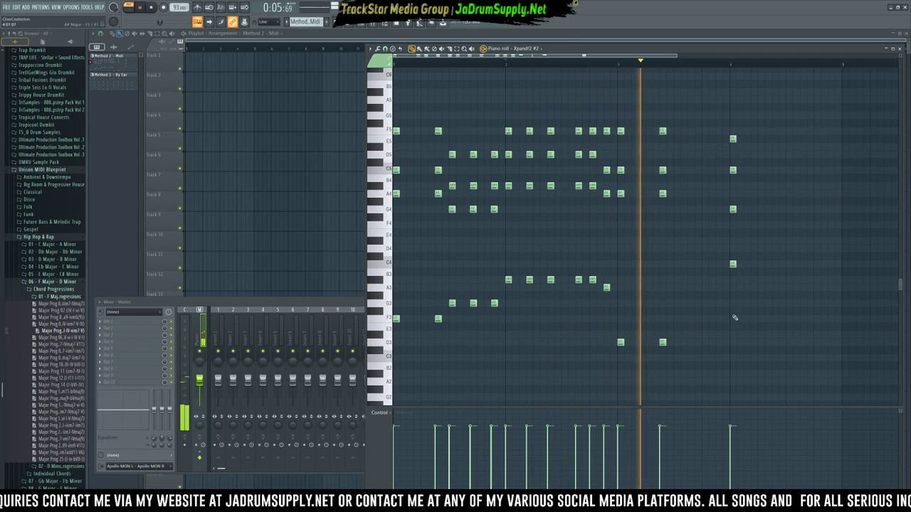
# Step: Copy the C4, G4, C5 and E5 chord to steps 9, 12 and 15 of bar 3 and delete the original from bar 4
pyautogui.moveTo(778, 284); pyautogui.dragTo(733, 136)
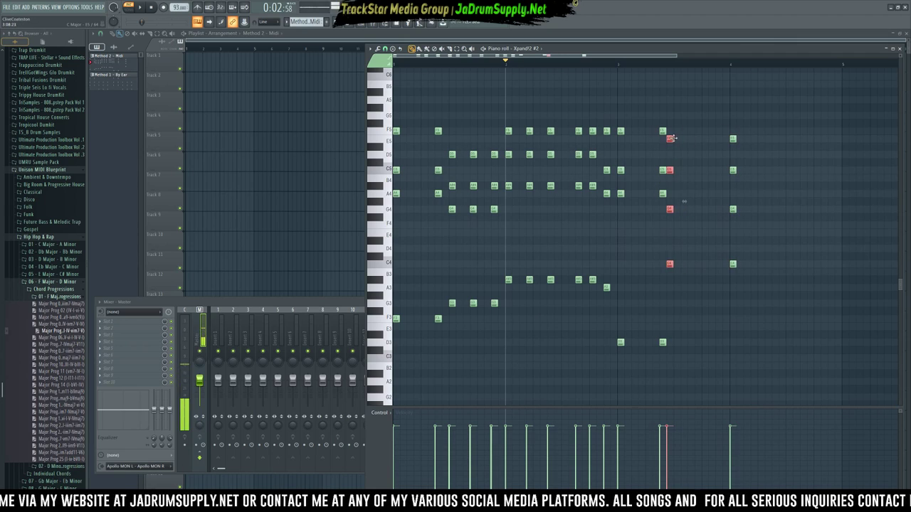
pyautogui.moveTo(698, 138); pyautogui.dragTo(754, 308)
pyautogui.press('Delete')
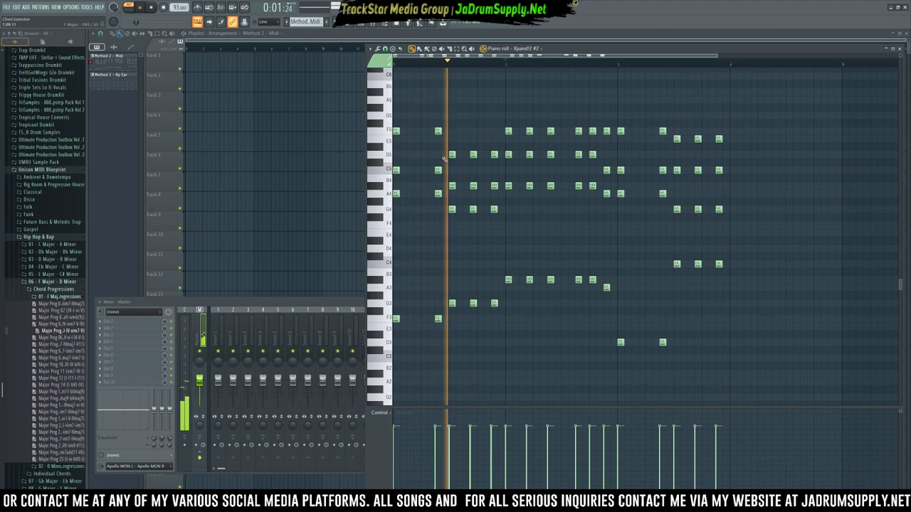
# Step: Copy the first F3, A4, C5 and F5 chord to steps 1, 5 and 7 of bar 4 and play the result
pyautogui.moveTo(411, 337); pyautogui.dragTo(738, 125)
pyautogui.click(658, 65)
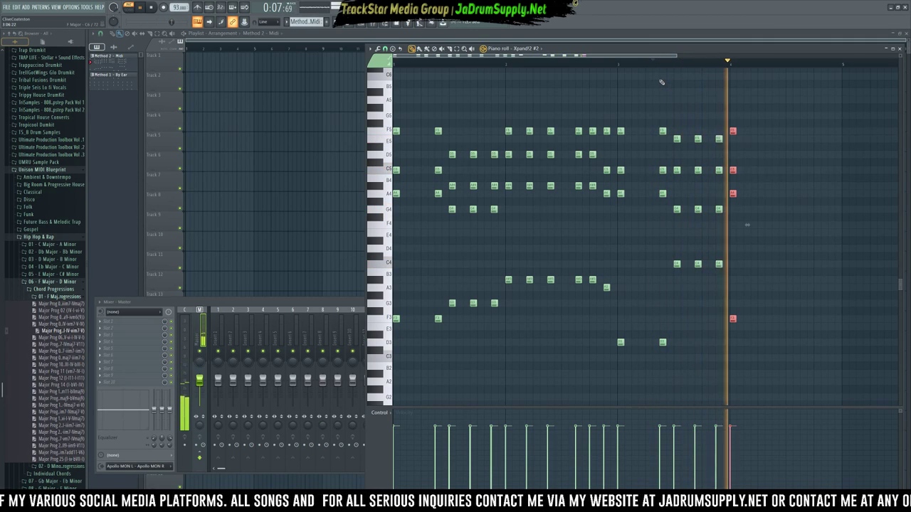
pyautogui.moveTo(735, 130); pyautogui.dragTo(776, 131)
pyautogui.press('space')
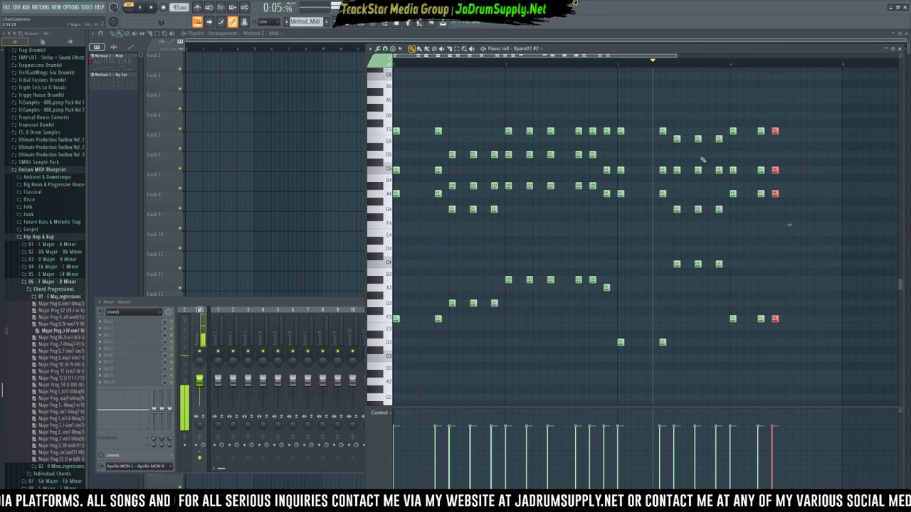
# Step: Play the chord pattern from the start through to bar 4 to check its rhythm
pyautogui.click(619, 64)
pyautogui.moveTo(620, 65); pyautogui.dragTo(197, 61)
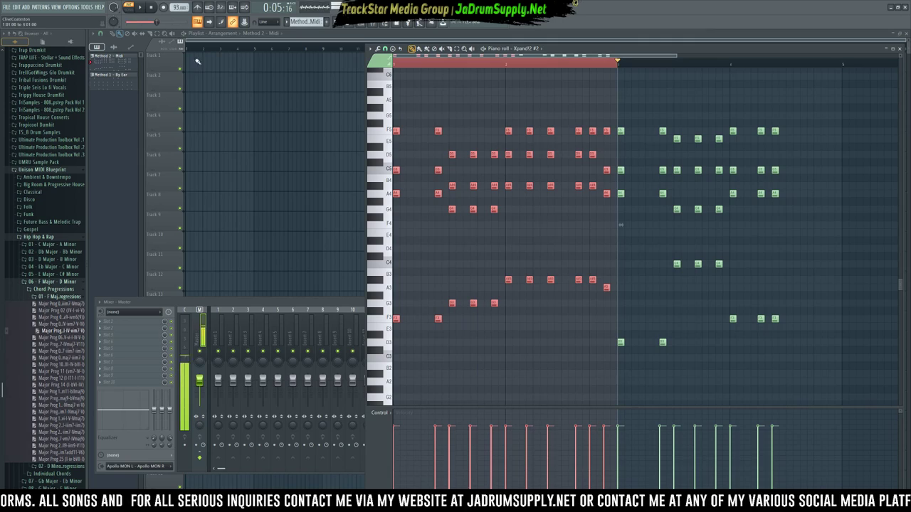
pyautogui.hotkey('ctrl', 'd')
pyautogui.doubleClick(389, 64)
pyautogui.press('space')
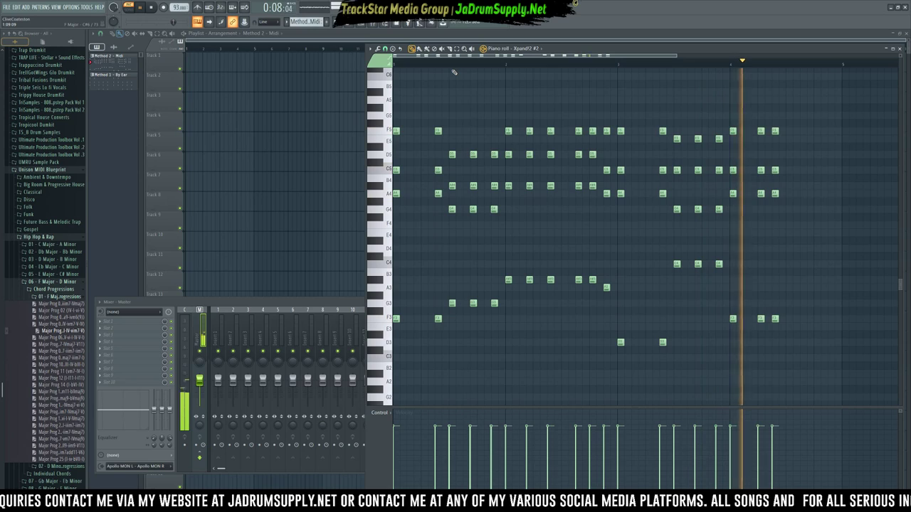
pyautogui.press('space')
# Step: Copy the three chords at steps 1, 4 and 7 of bar 2 to steps 9, 12 and 15 of bar 4 and play them
pyautogui.moveTo(773, 112); pyautogui.dragTo(808, 357)
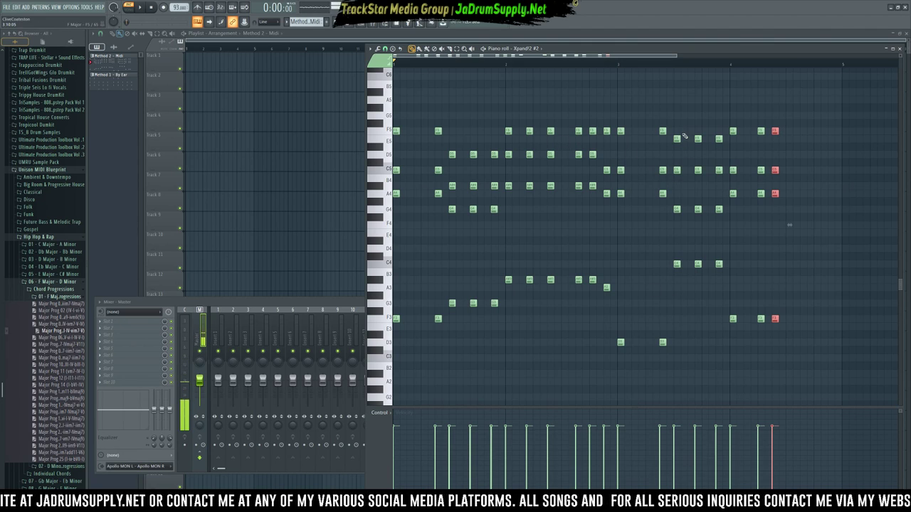
pyautogui.moveTo(505, 120); pyautogui.dragTo(831, 279)
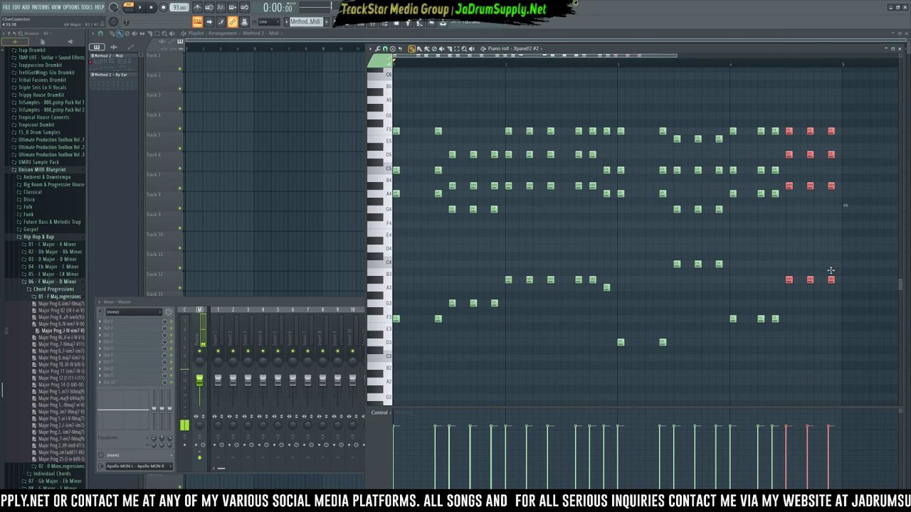
pyautogui.press('space')
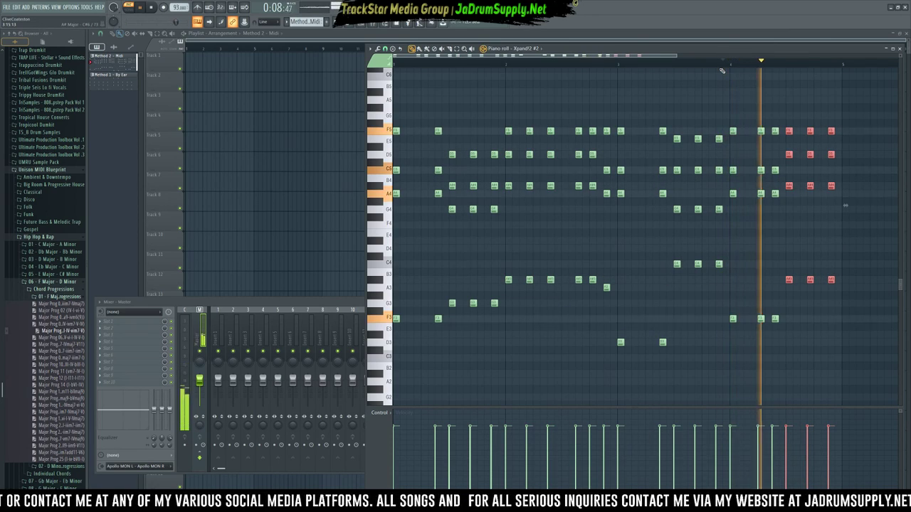
pyautogui.click(676, 63)
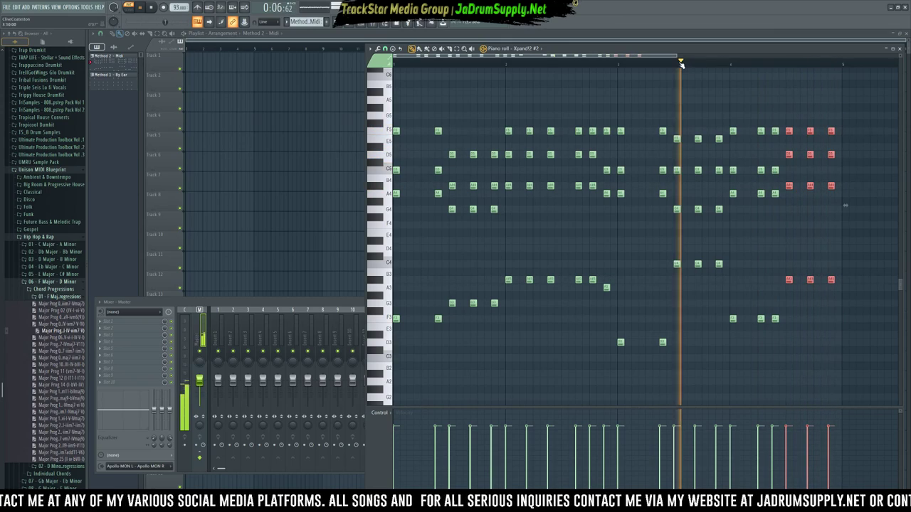
# Step: Replace the chord at step 15 of bar 4 with the C4, G4, C5 and E5 chord, and delete the F3 chord at step 5
pyautogui.moveTo(711, 128); pyautogui.dragTo(831, 265)
pyautogui.press('space')
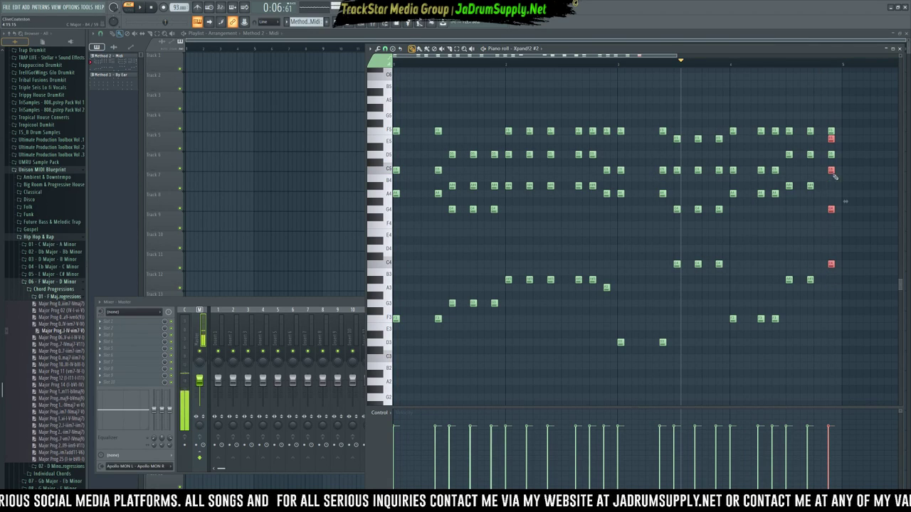
pyautogui.press('space')
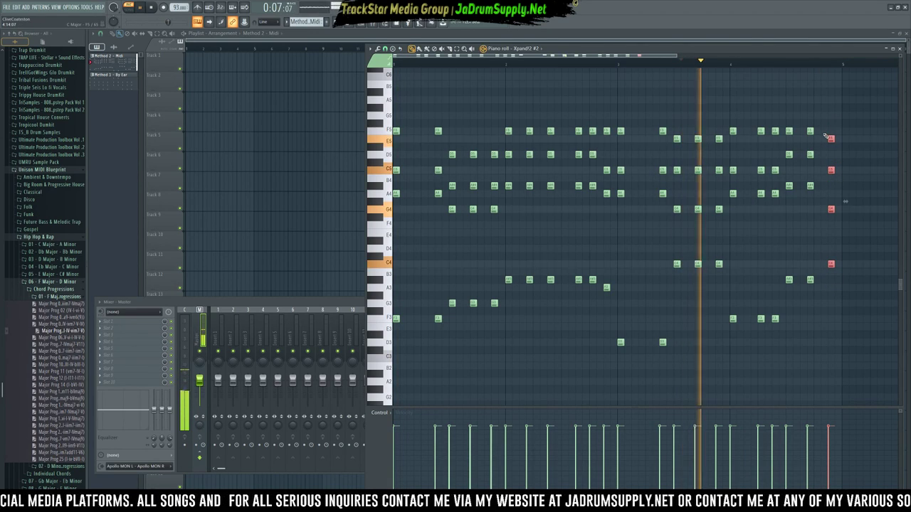
pyautogui.press('space')
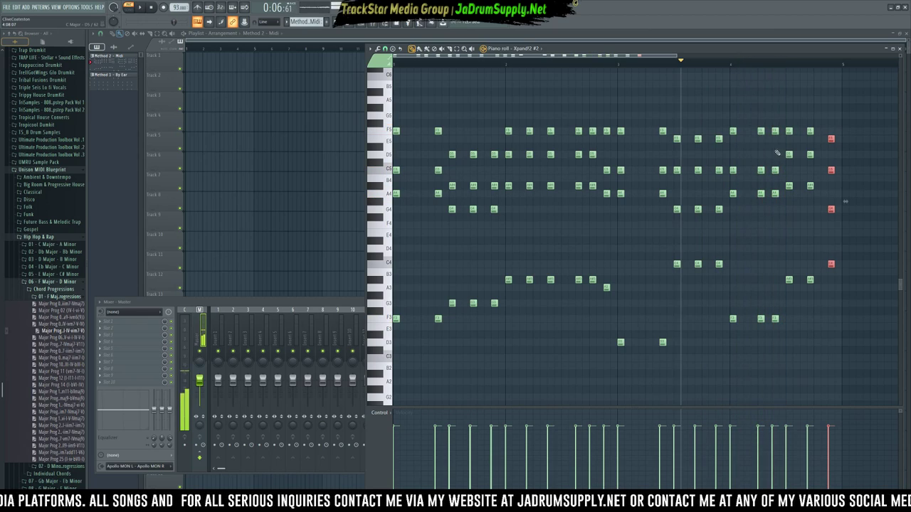
pyautogui.moveTo(772, 333); pyautogui.dragTo(751, 332)
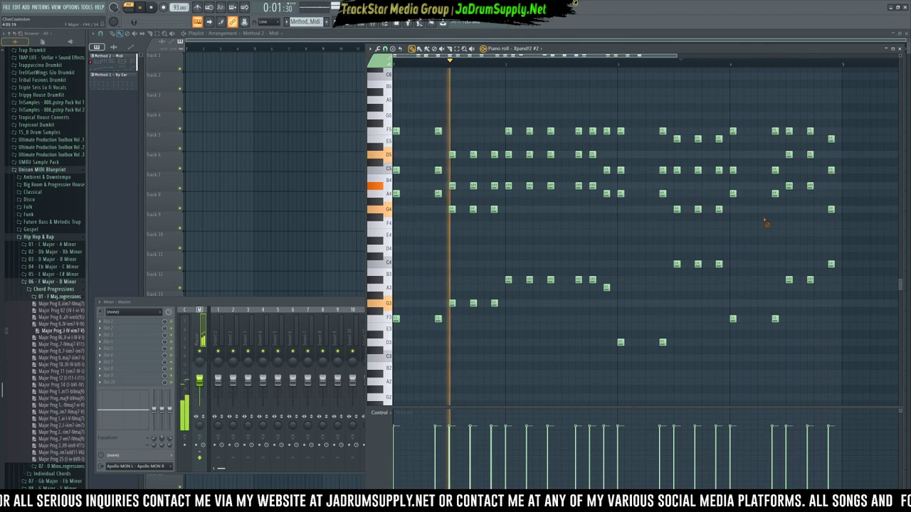
pyautogui.click(680, 62)
# Step: Add Tone2's IcarusX64 as a new channel and paste the chord pattern into its piano roll
pyautogui.press('F6')
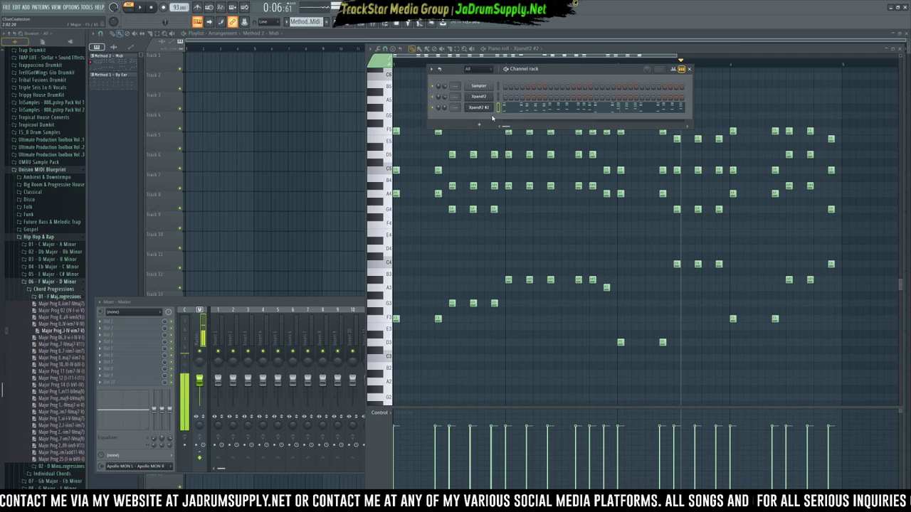
pyautogui.click(479, 123)
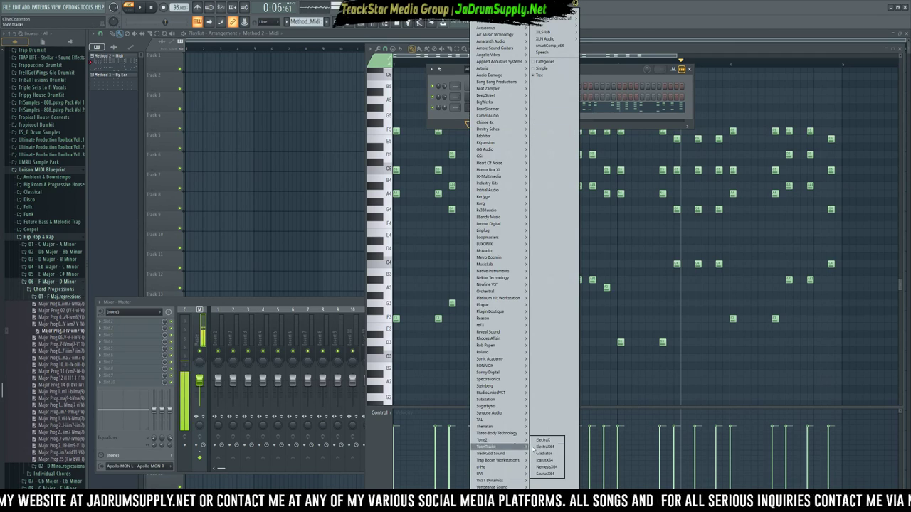
pyautogui.moveTo(498, 440)
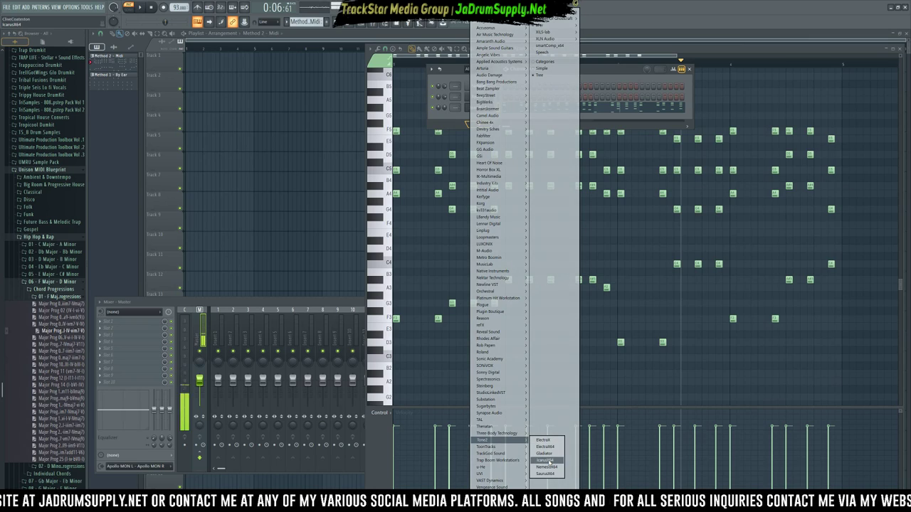
pyautogui.click(547, 461)
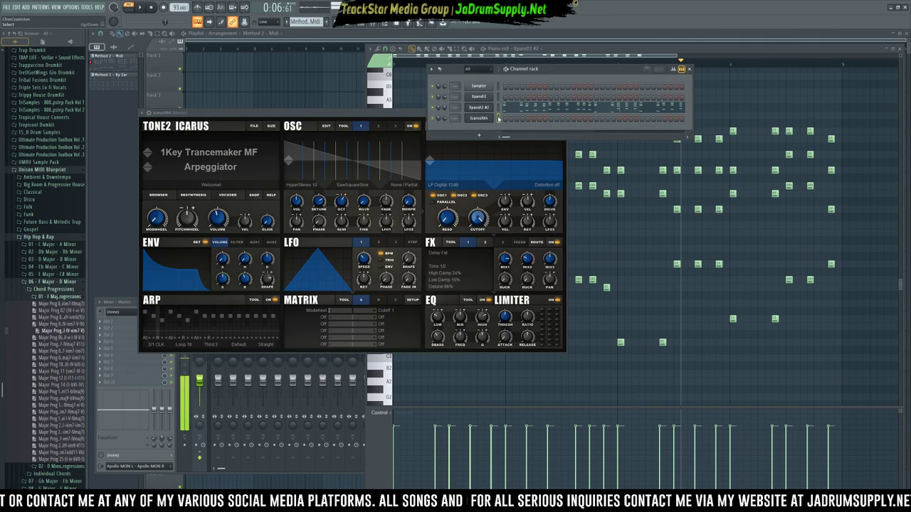
pyautogui.hotkey('ctrl', 'v')
pyautogui.click(526, 120)
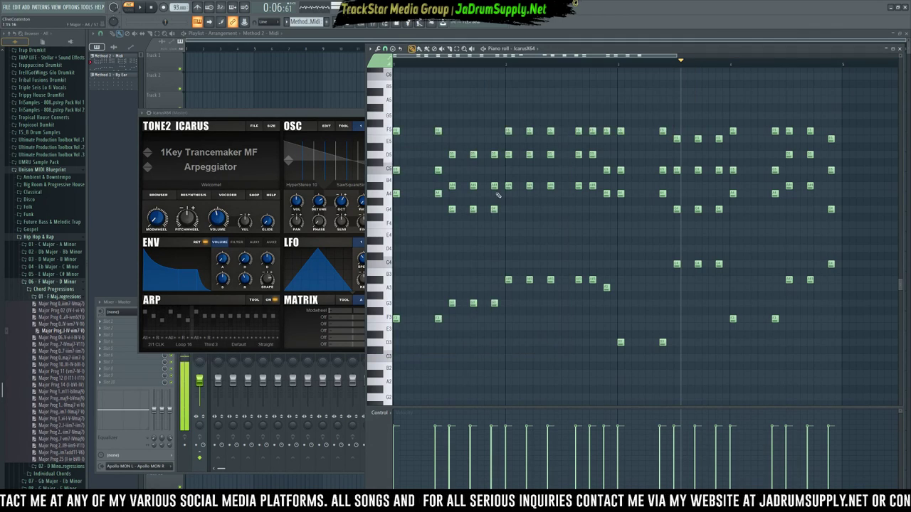
# Step: Mute the repeated chord hits across the IcarusX64 piano roll, keeping the first hit of each chord, and play the pattern
pyautogui.moveTo(431, 111); pyautogui.dragTo(443, 370)
pyautogui.moveTo(471, 135); pyautogui.dragTo(503, 324)
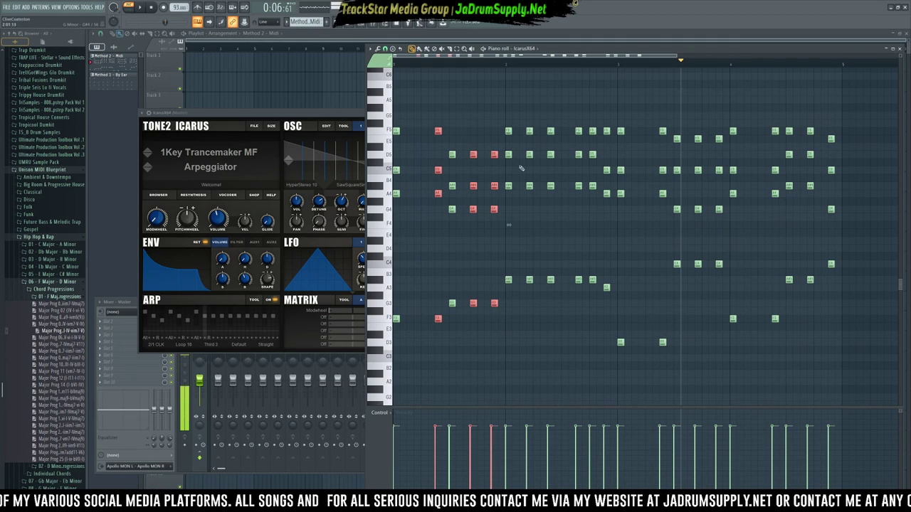
pyautogui.moveTo(522, 121); pyautogui.dragTo(602, 327)
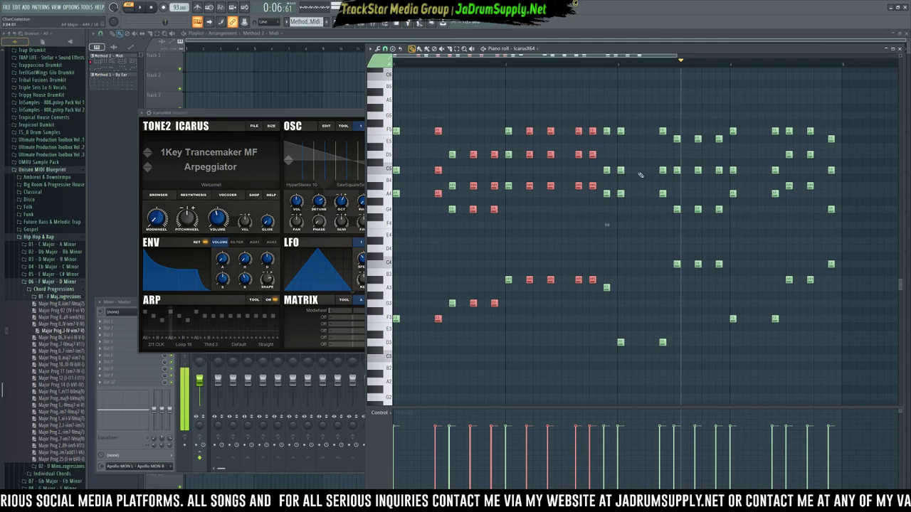
pyautogui.moveTo(651, 112); pyautogui.dragTo(669, 376)
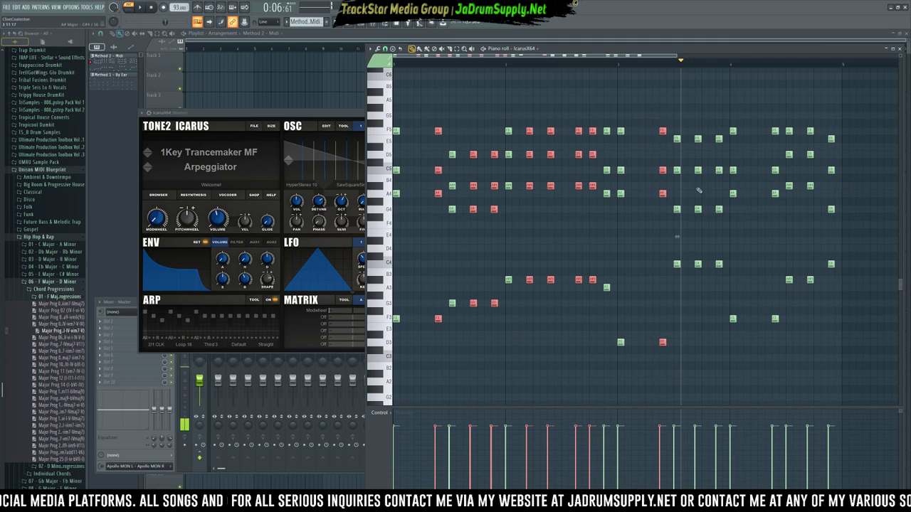
pyautogui.moveTo(697, 122); pyautogui.dragTo(733, 298)
pyautogui.moveTo(755, 128); pyautogui.dragTo(779, 349)
pyautogui.moveTo(800, 111); pyautogui.dragTo(815, 313)
pyautogui.hotkey('alt', 'm')
pyautogui.press('space')
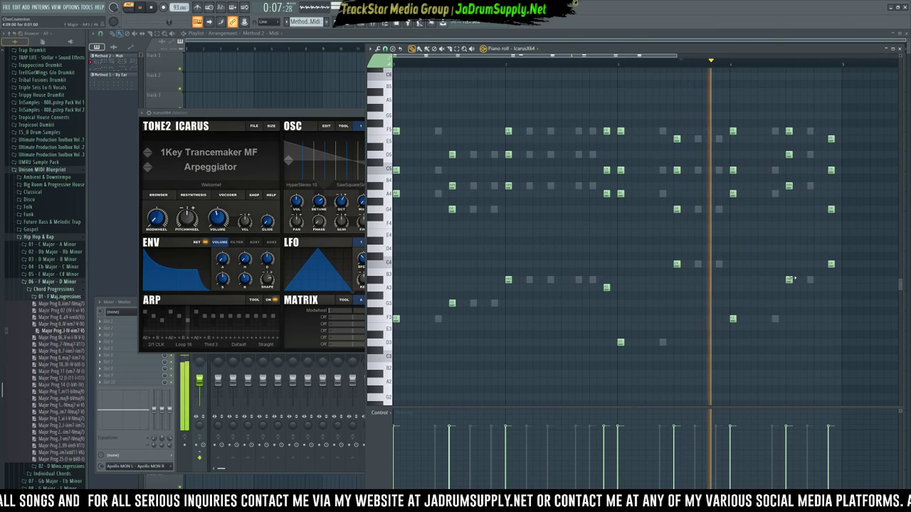
# Step: Apply legato to the remaining IcarusX64 chords and lengthen the last chord to the end of bar 4
pyautogui.hotkey('ctrl', 'l')
pyautogui.press('Return')
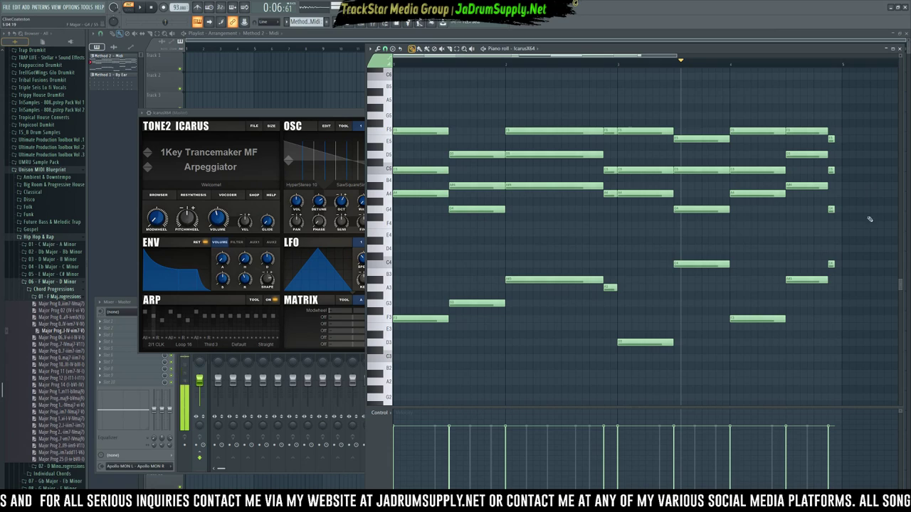
pyautogui.moveTo(846, 225); pyautogui.dragTo(829, 136)
pyautogui.moveTo(834, 138); pyautogui.dragTo(841, 138)
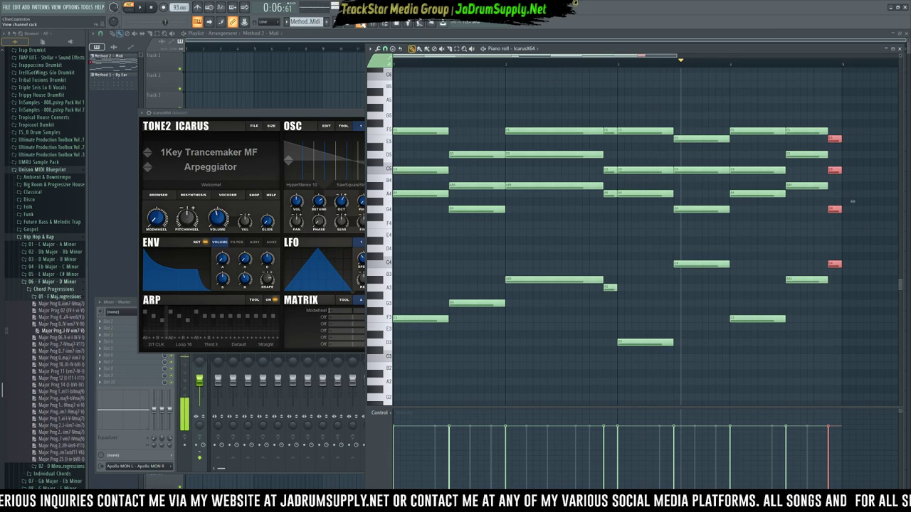
# Step: Show the channel rack and play the layered pattern from the start
pyautogui.click(370, 27)
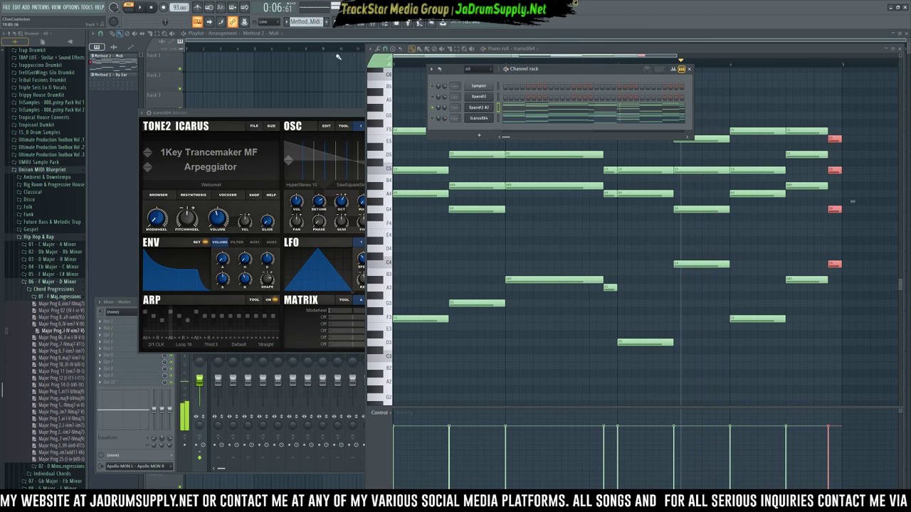
pyautogui.click(154, 7)
pyautogui.press('space')
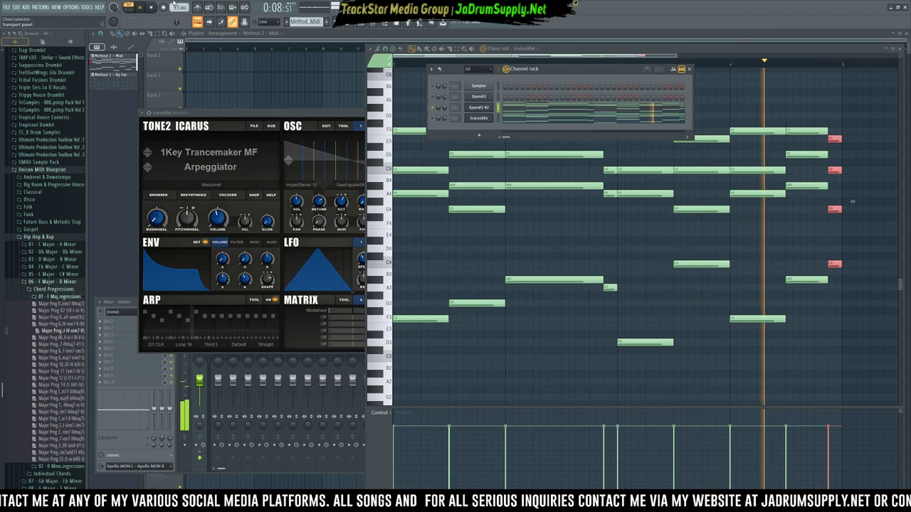
pyautogui.press('space')
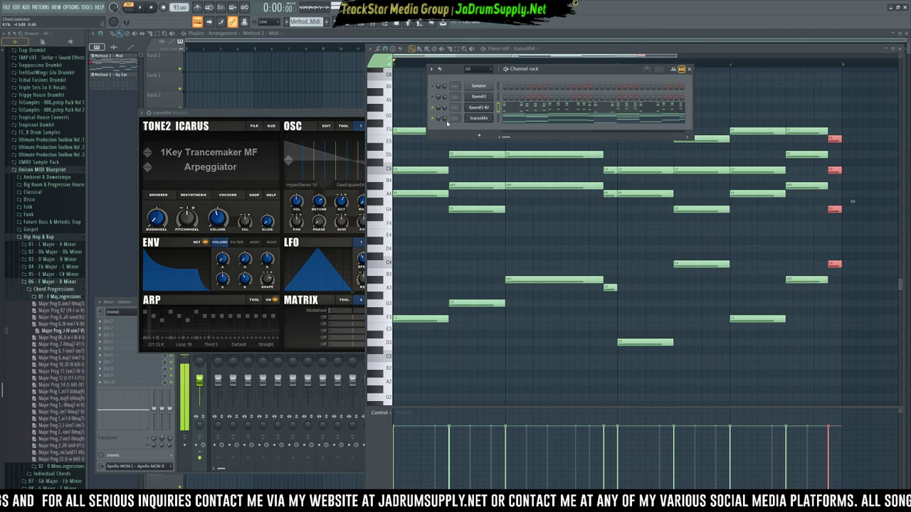
# Step: Open the IcarusX64 instrument and load the A Funky Rap MF preset from the Arpeggiator category
pyautogui.click(478, 118)
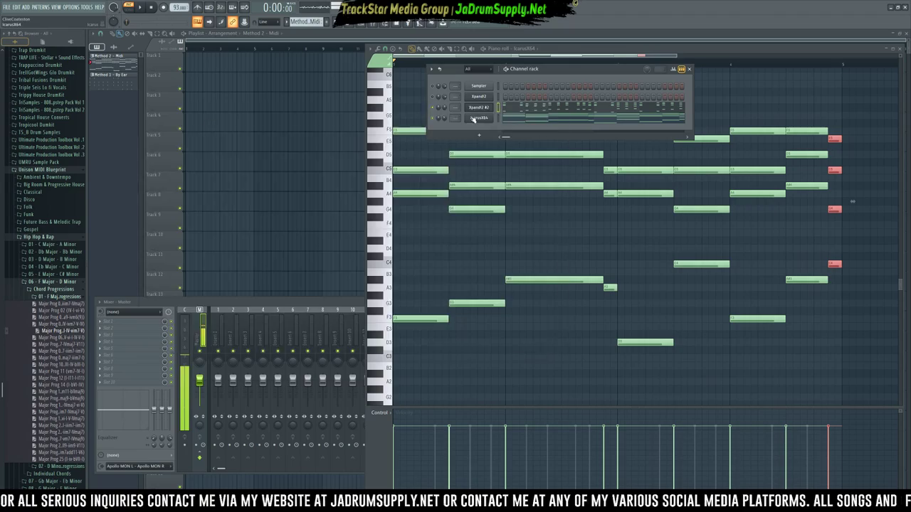
pyautogui.click(478, 117)
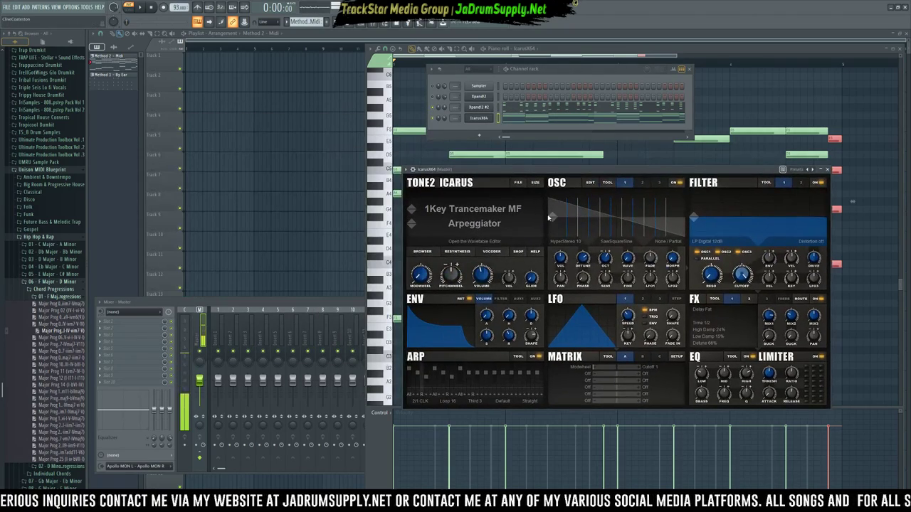
pyautogui.click(475, 225)
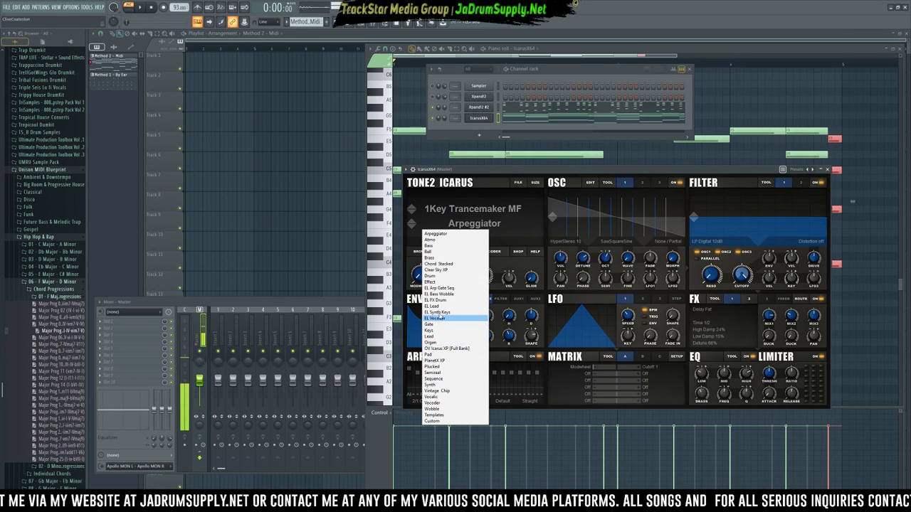
pyautogui.click(449, 234)
pyautogui.click(476, 225)
pyautogui.click(449, 235)
pyautogui.click(475, 210)
pyautogui.click(437, 259)
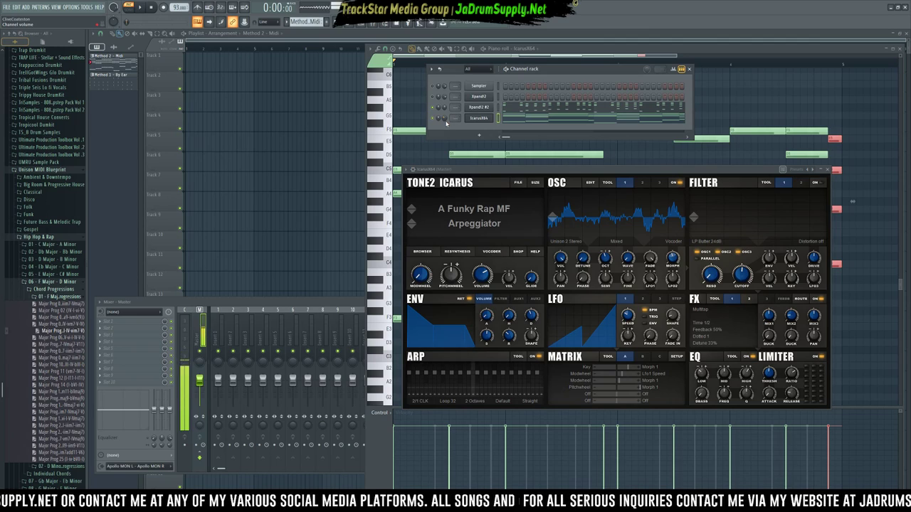
# Step: Audition successive Arpeggiator presets during playback, choose Bell To Butter BT, and stop playback
pyautogui.press('space')
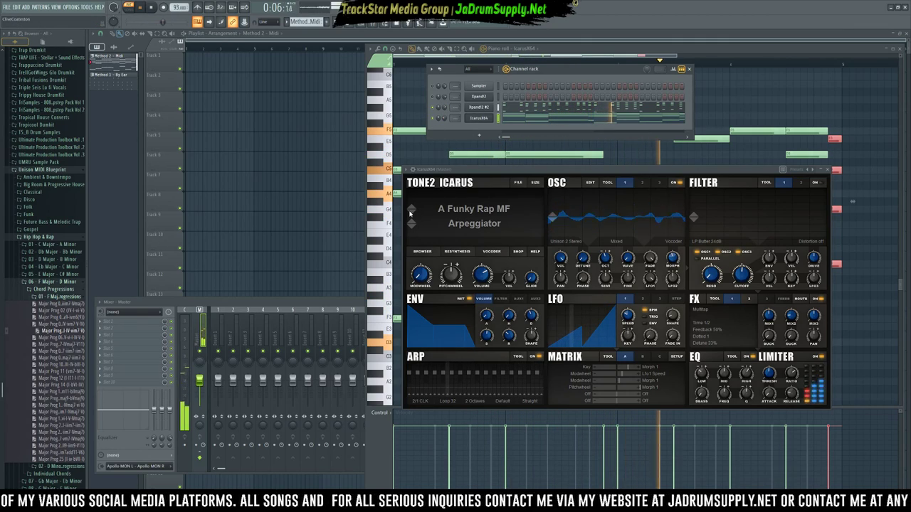
pyautogui.scroll(-2, 430, 212)
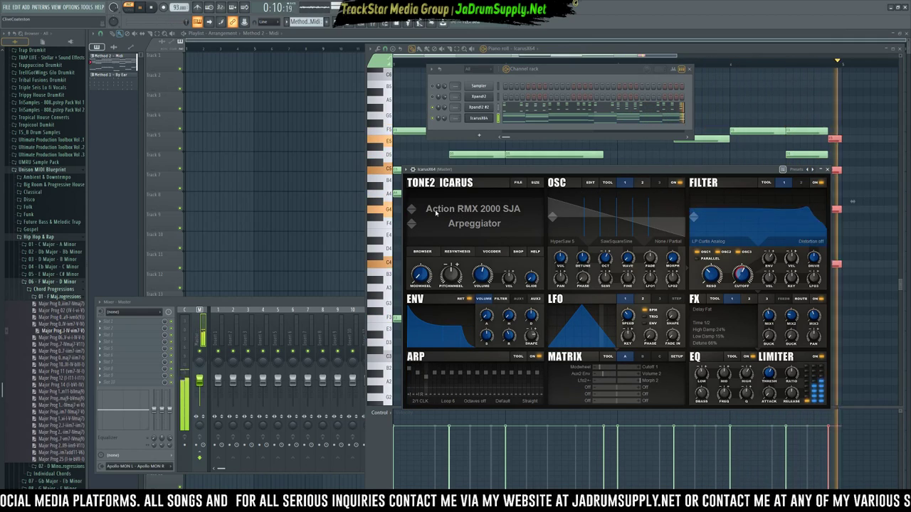
pyautogui.scroll(-1, 413, 217)
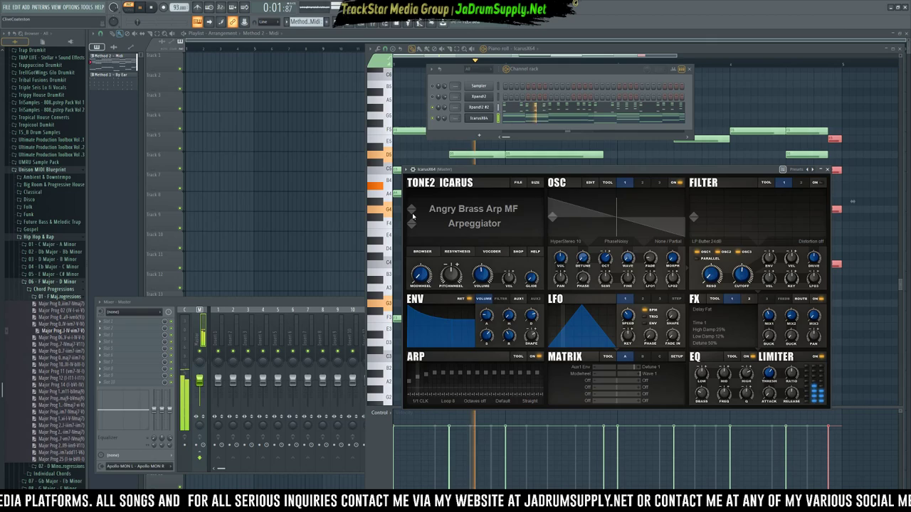
pyautogui.scroll(-1, 413, 217)
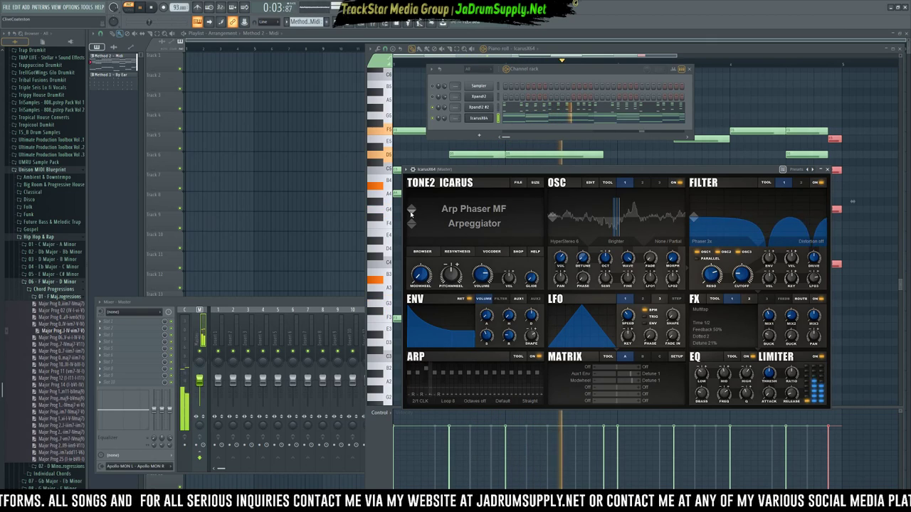
pyautogui.scroll(-1, 410, 213)
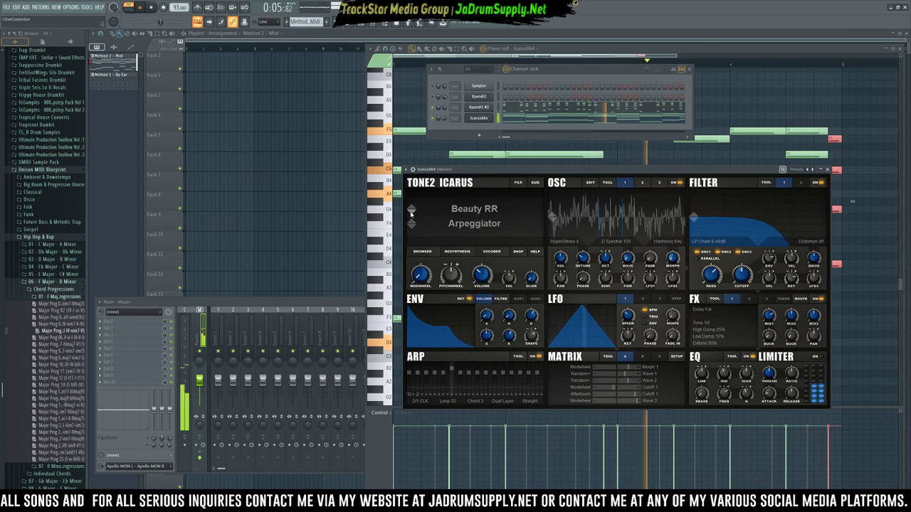
pyautogui.scroll(-1, 411, 214)
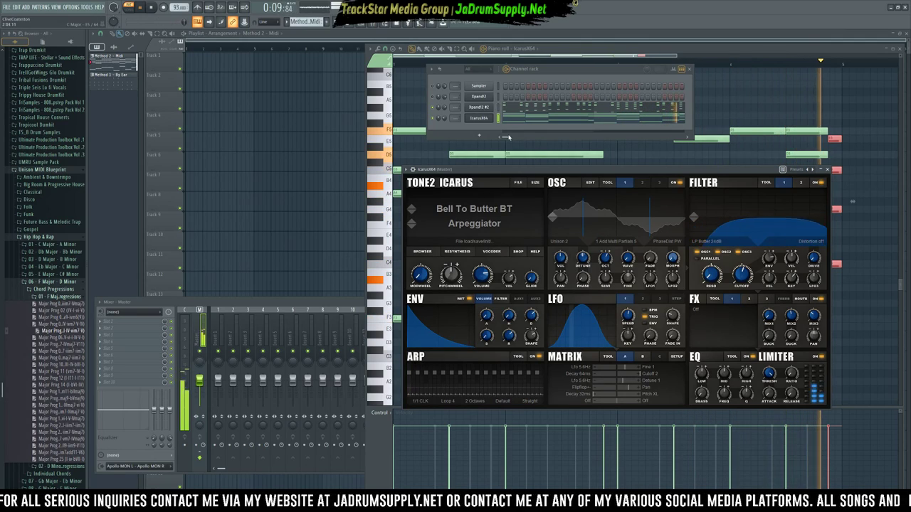
pyautogui.press('space')
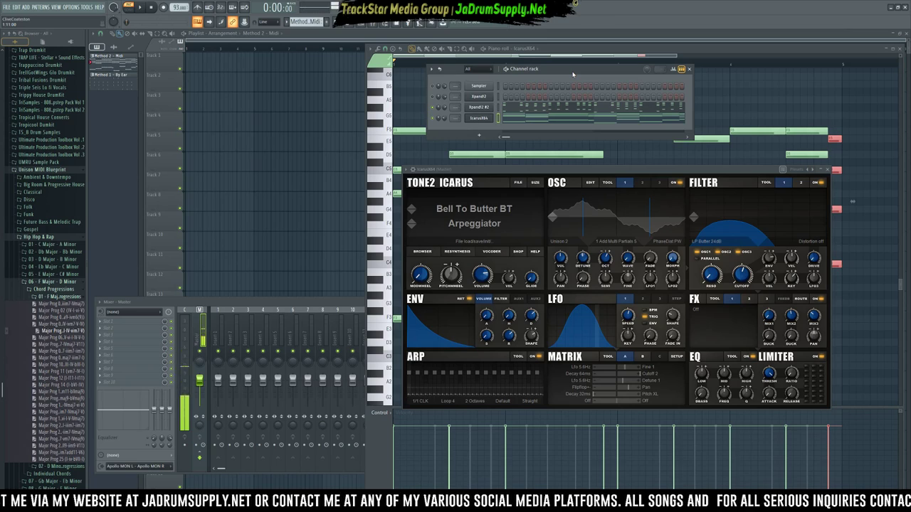
# Step: Create a new pattern named "Method 3 - Sampling" and bring the playlist into view
pyautogui.press('F4')
pyautogui.write('Method 3 - Sampling')
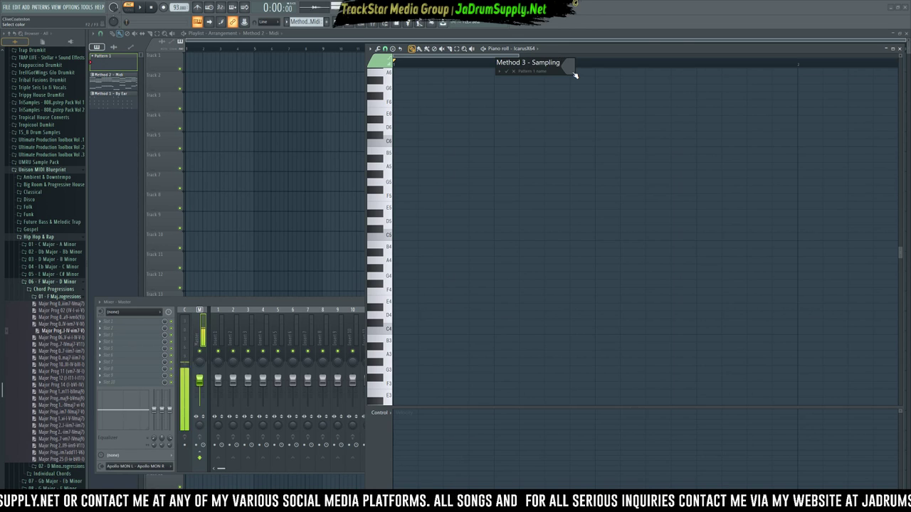
pyautogui.press('Return')
pyautogui.press('F5')
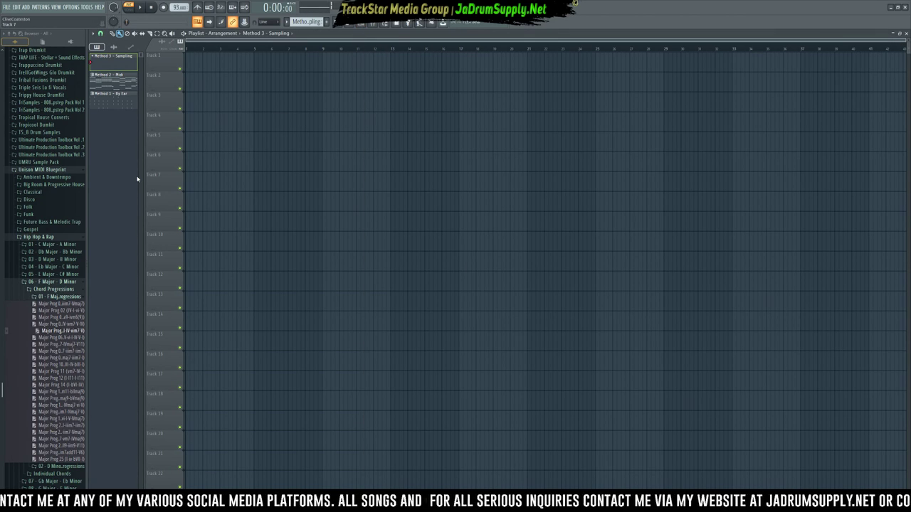
# Step: Collapse the browser folders and open the music loops folder of Sample Magic - Tropical Beats
pyautogui.click(13, 38)
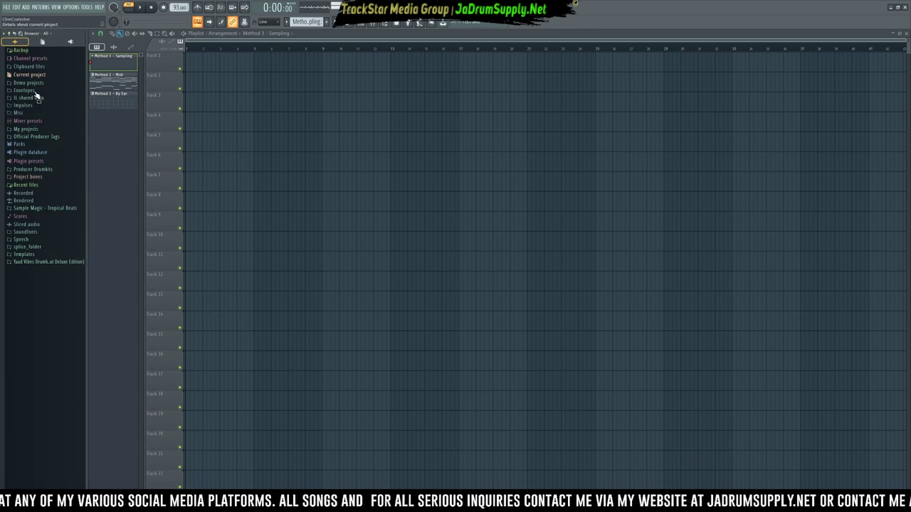
pyautogui.click(37, 208)
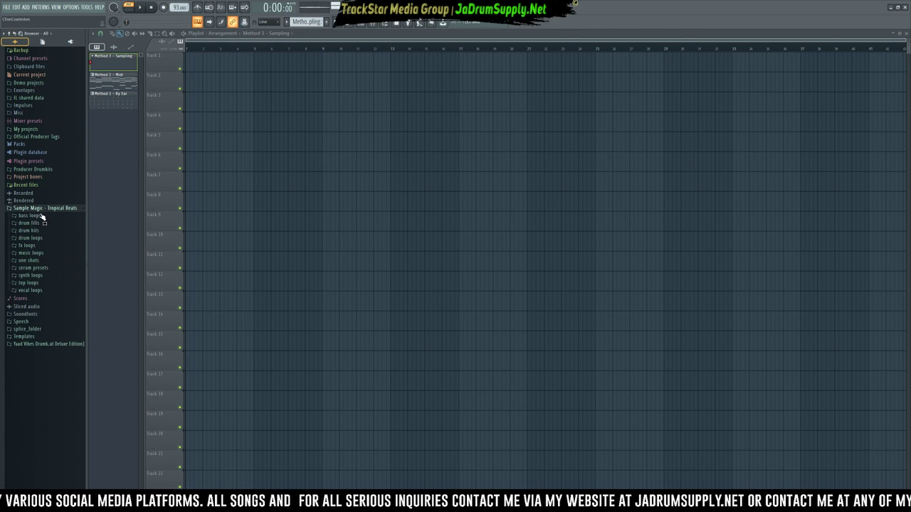
pyautogui.click(32, 253)
pyautogui.scroll(-3, 44, 269)
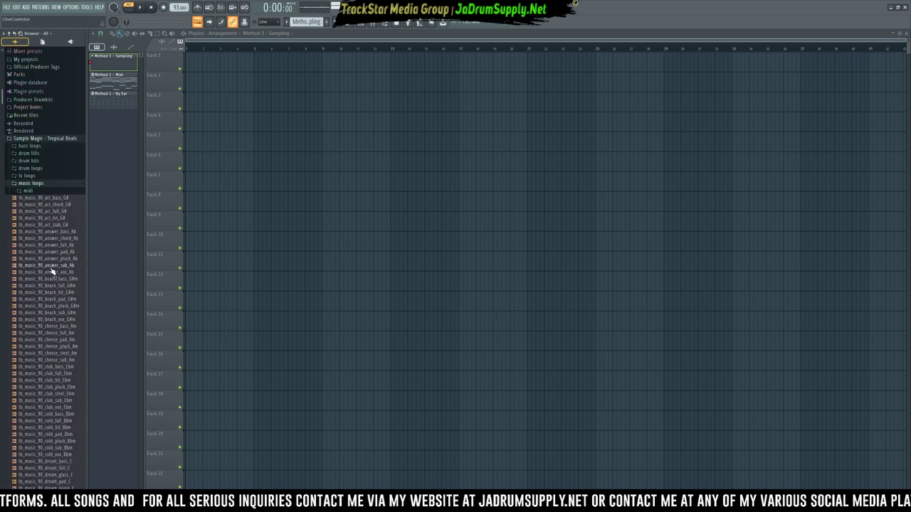
# Step: Preview the act_full_G#, beach_full_G#m, evil_full_G#m and go_full_Eb loops in the music loops folder
pyautogui.click(45, 201)
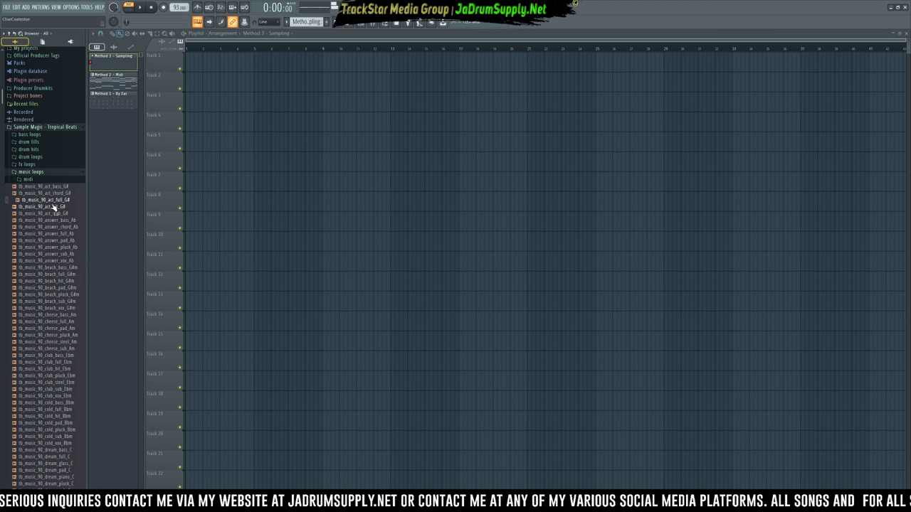
pyautogui.click(55, 274)
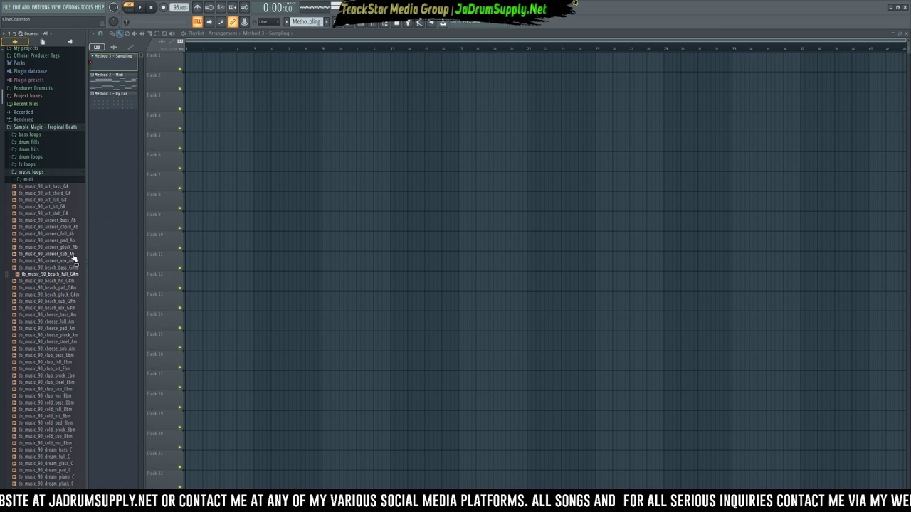
pyautogui.scroll(-4, 51, 290)
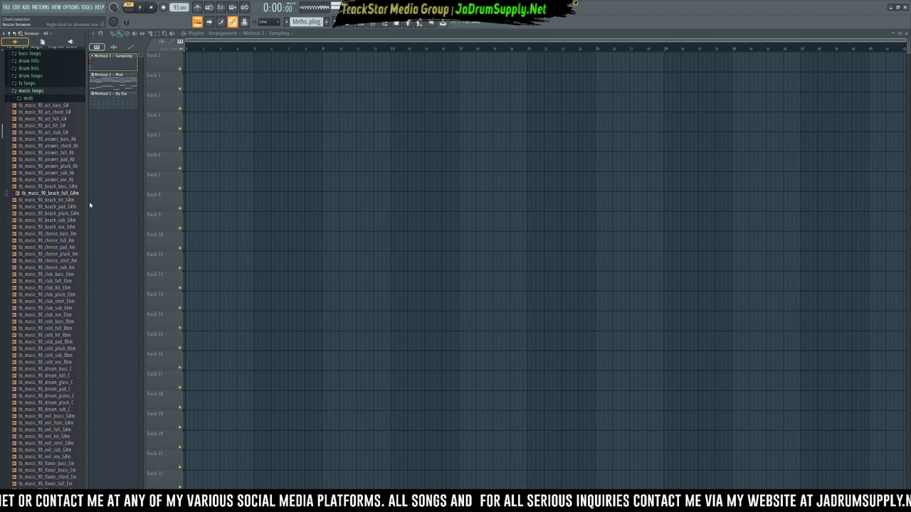
pyautogui.scroll(-4, 64, 238)
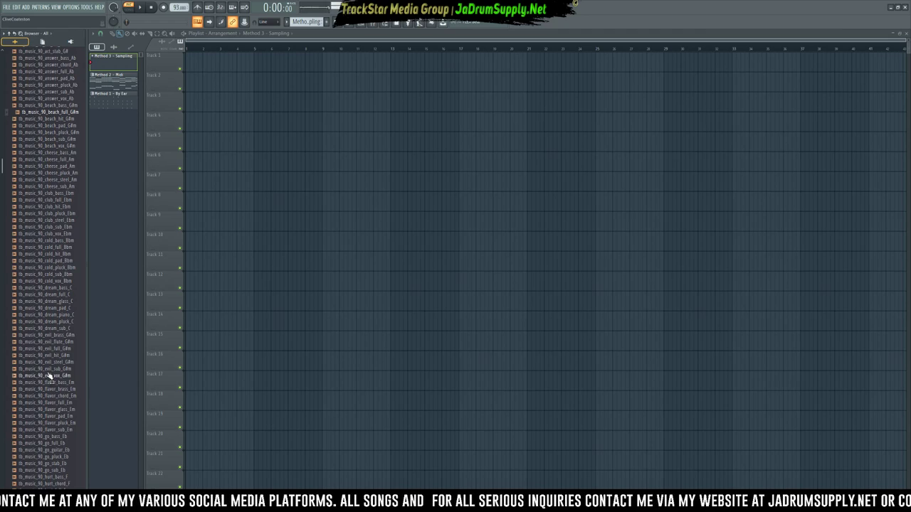
pyautogui.click(57, 348)
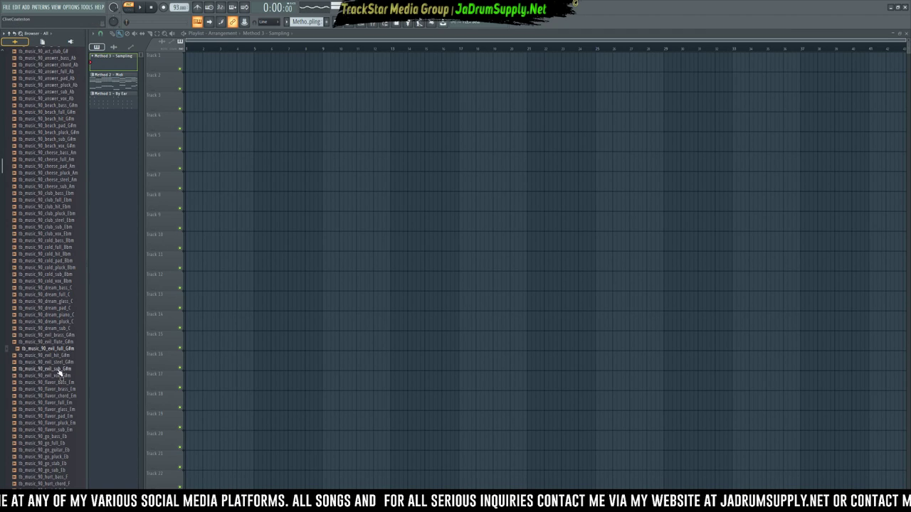
pyautogui.click(59, 442)
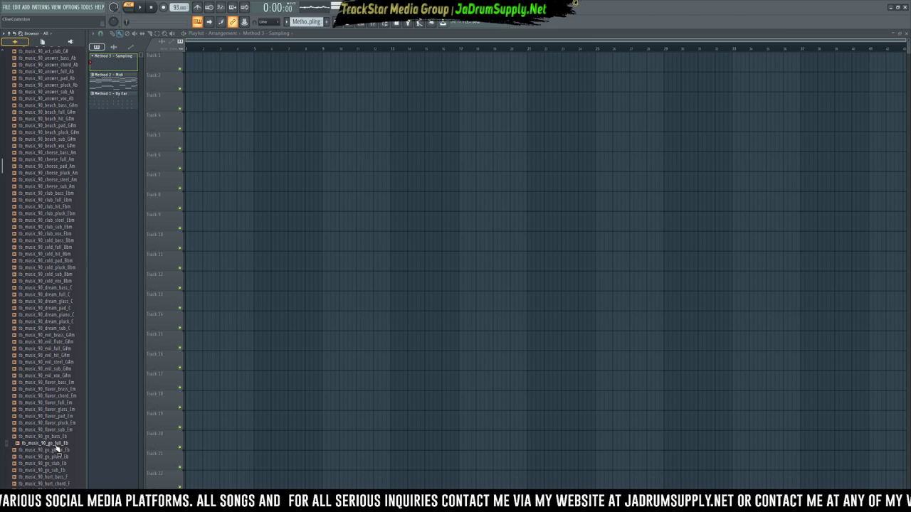
# Step: Place the tb_music_90_go_full_Eb loop at the start of Track 1 and set its time-stretching mode to Auto
pyautogui.scroll(-2, 58, 442)
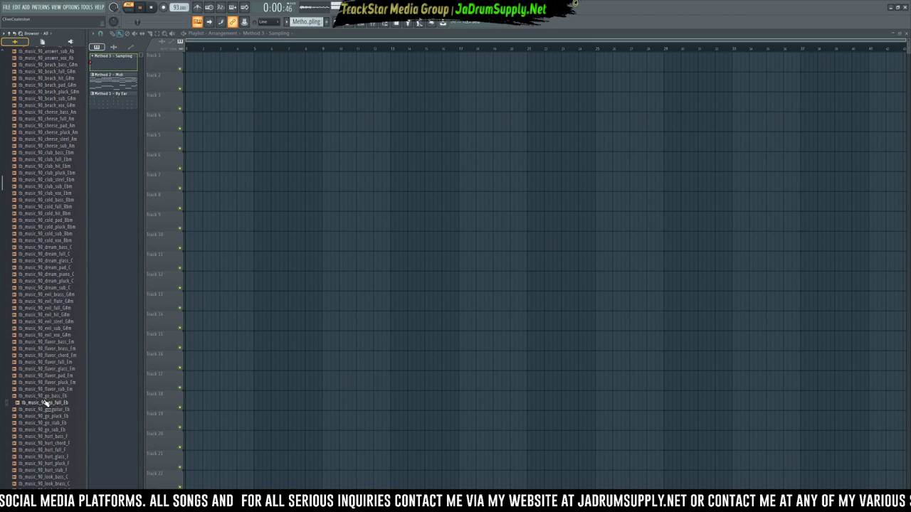
pyautogui.moveTo(57, 405); pyautogui.dragTo(189, 62)
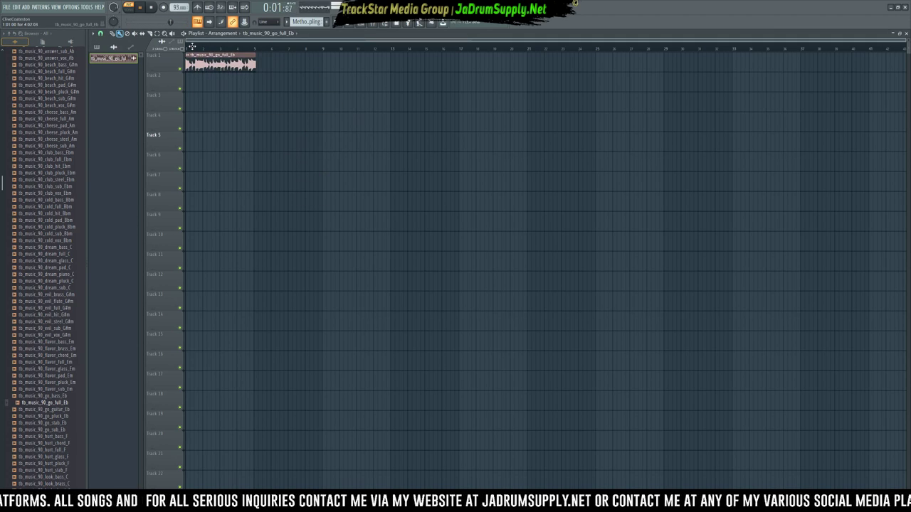
pyautogui.doubleClick(245, 66)
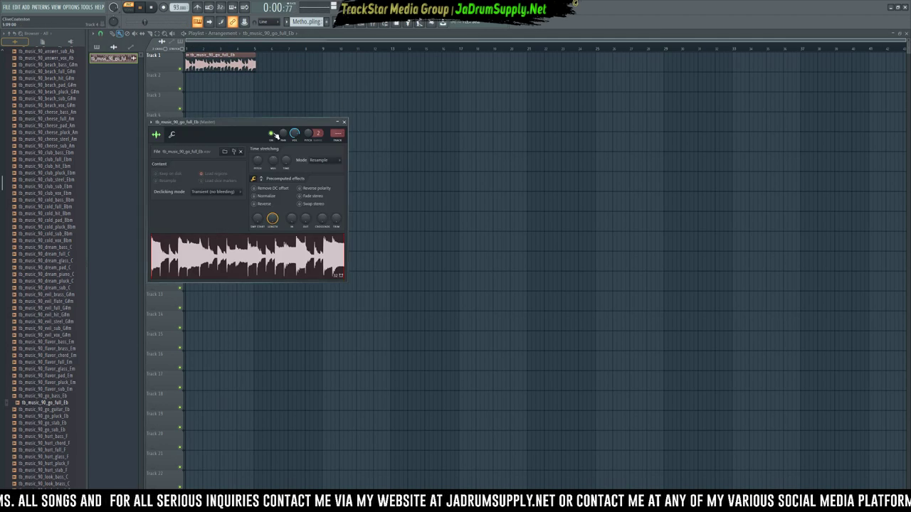
pyautogui.click(309, 160)
pyautogui.click(320, 224)
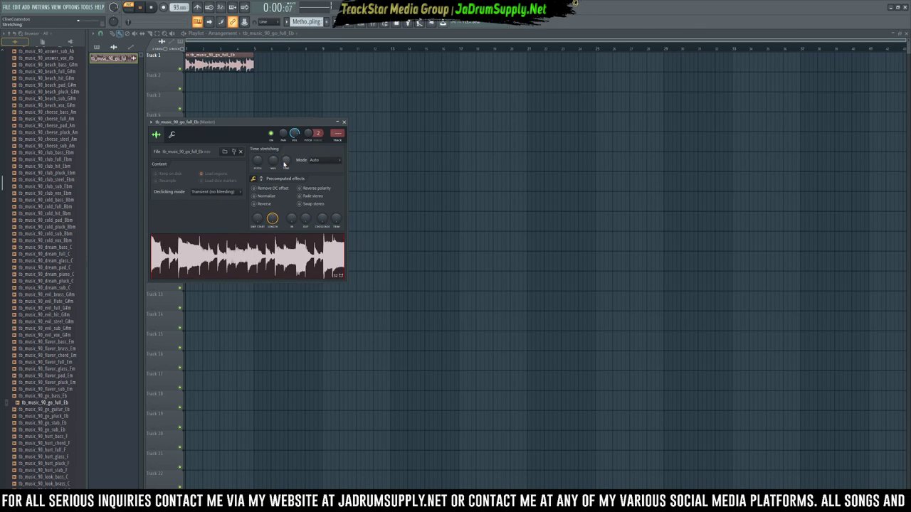
# Step: Play the go_full_Eb loop, check its level in the mixer, and lower its channel volume
pyautogui.click(344, 121)
pyautogui.click(128, 7)
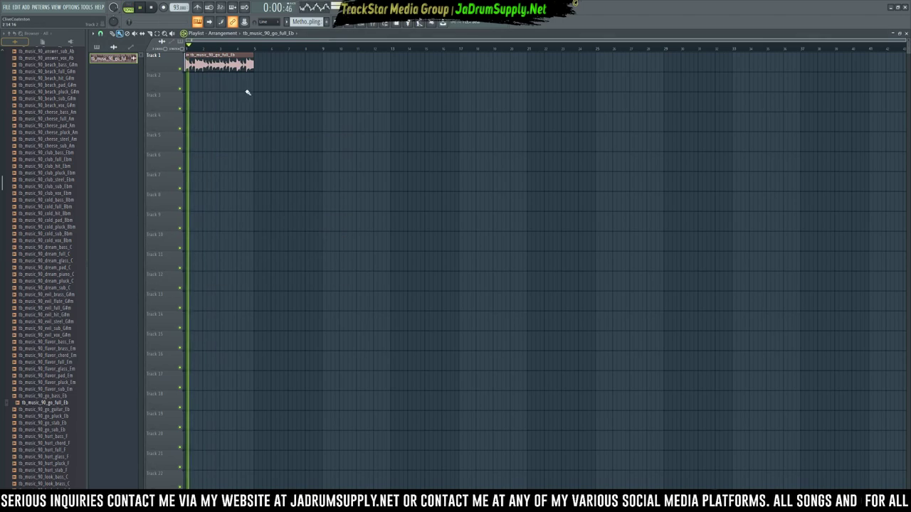
pyautogui.press('F9')
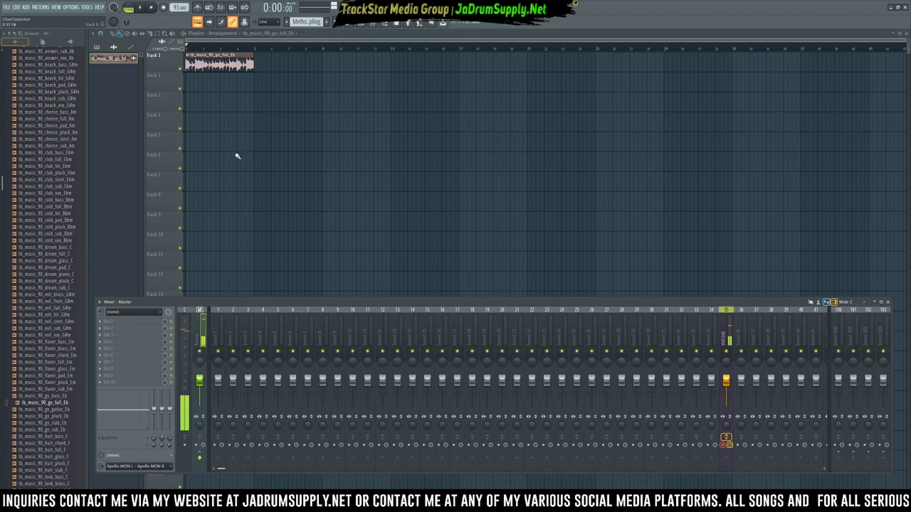
pyautogui.press('F9')
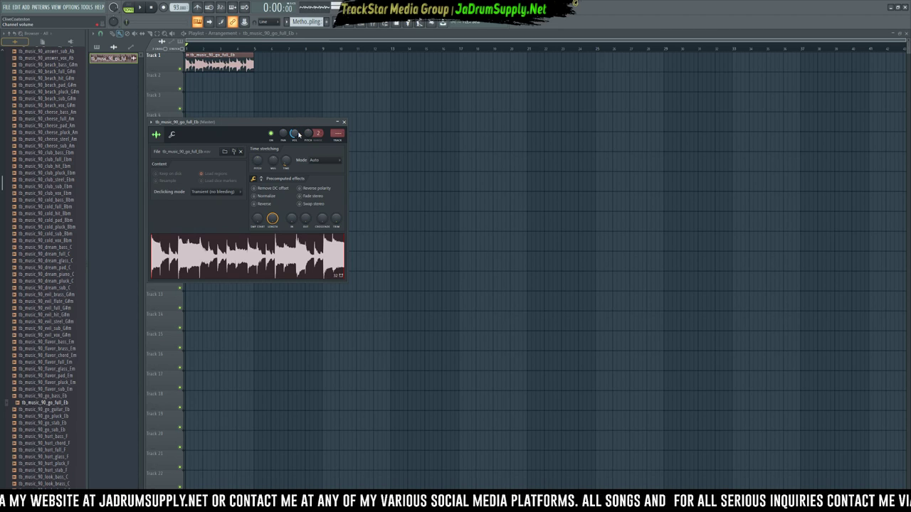
pyautogui.press('space')
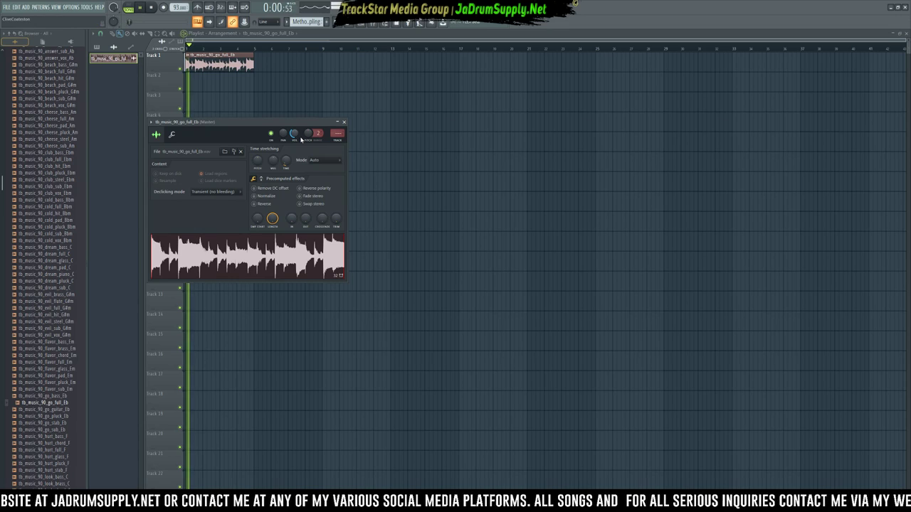
pyautogui.press('space')
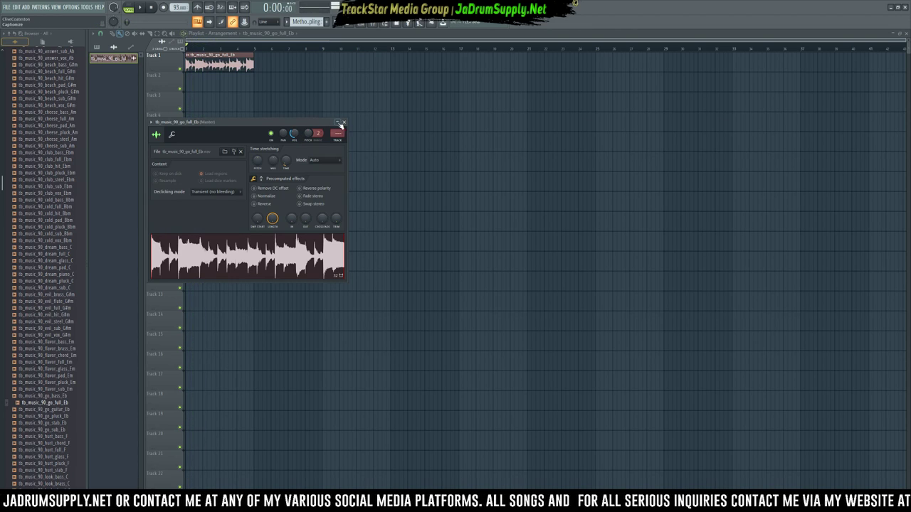
pyautogui.click(344, 122)
# Step: Place the go sub, guitar, pluck and stab loops at the start of Tracks 2 to 5 and delete the full loop from Track 1
pyautogui.moveTo(60, 411); pyautogui.dragTo(260, 421)
pyautogui.moveTo(44, 430); pyautogui.dragTo(247, 382)
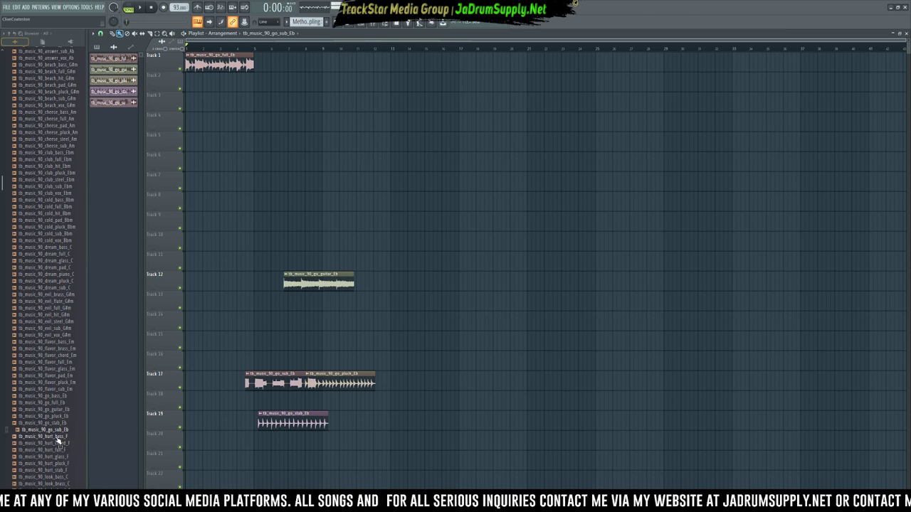
pyautogui.moveTo(270, 373); pyautogui.dragTo(210, 77)
pyautogui.moveTo(296, 288); pyautogui.dragTo(197, 108)
pyautogui.moveTo(320, 375); pyautogui.dragTo(207, 121)
pyautogui.moveTo(270, 414); pyautogui.dragTo(197, 135)
pyautogui.rightClick(247, 70)
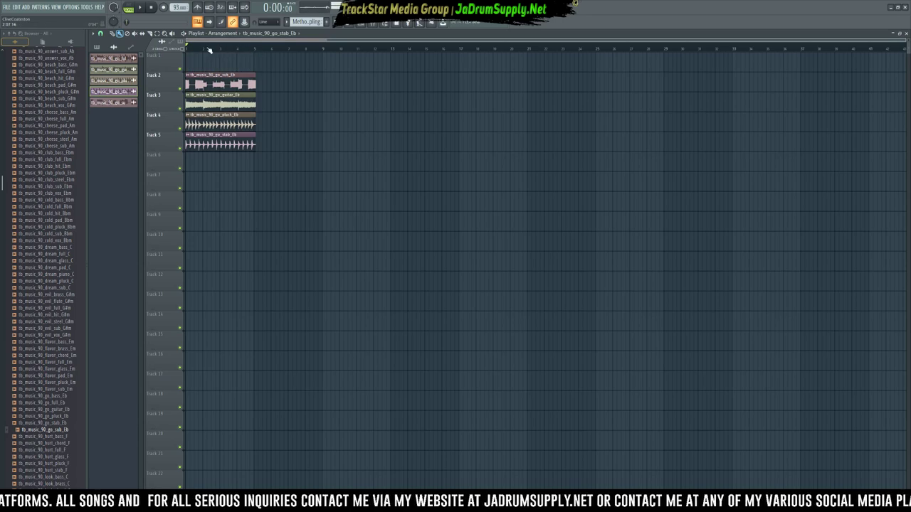
# Step: Set the channel volume of the go_sub_Eb loop to 50% and copy that value
pyautogui.scroll(4, 209, 49)
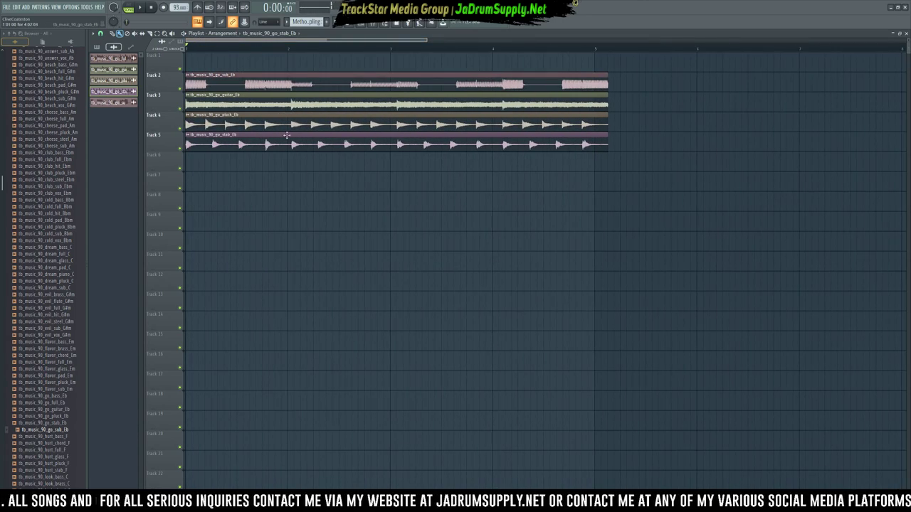
pyautogui.doubleClick(287, 87)
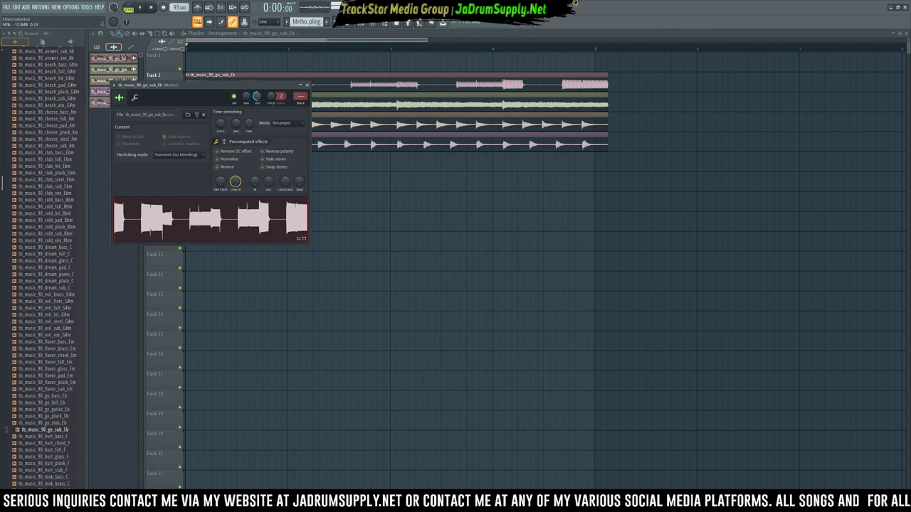
pyautogui.rightClick(256, 96)
pyautogui.click(356, 108)
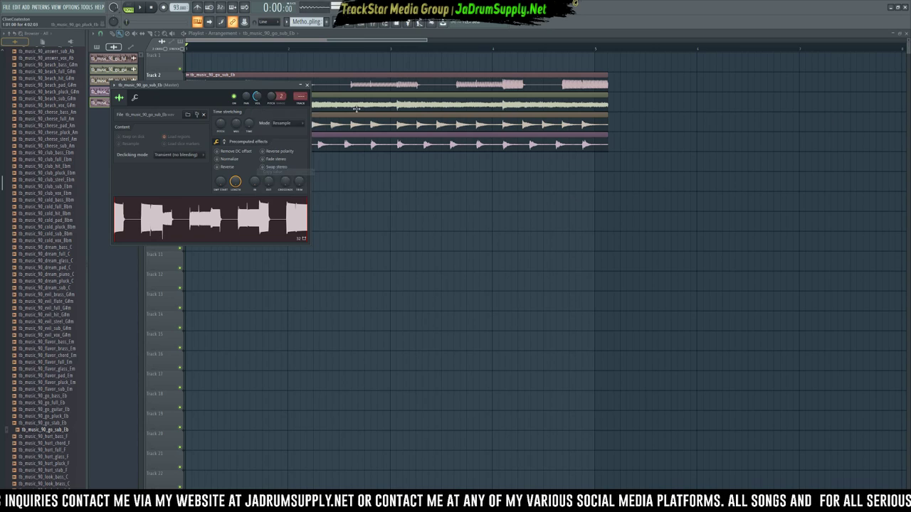
# Step: Paste the copied 50% volume onto the guitar, pluck and stab channels and play the four loops together
pyautogui.click(355, 108)
pyautogui.press('F6')
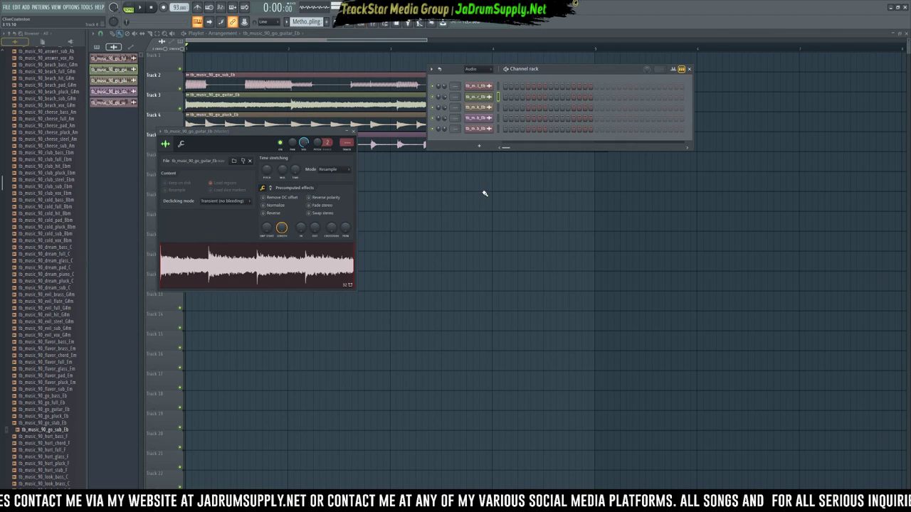
pyautogui.rightClick(443, 100)
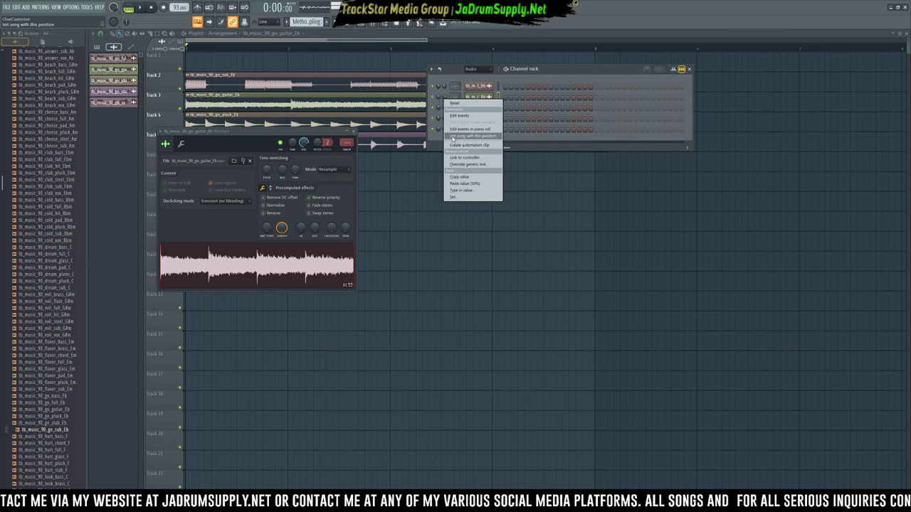
pyautogui.click(471, 184)
pyautogui.rightClick(442, 117)
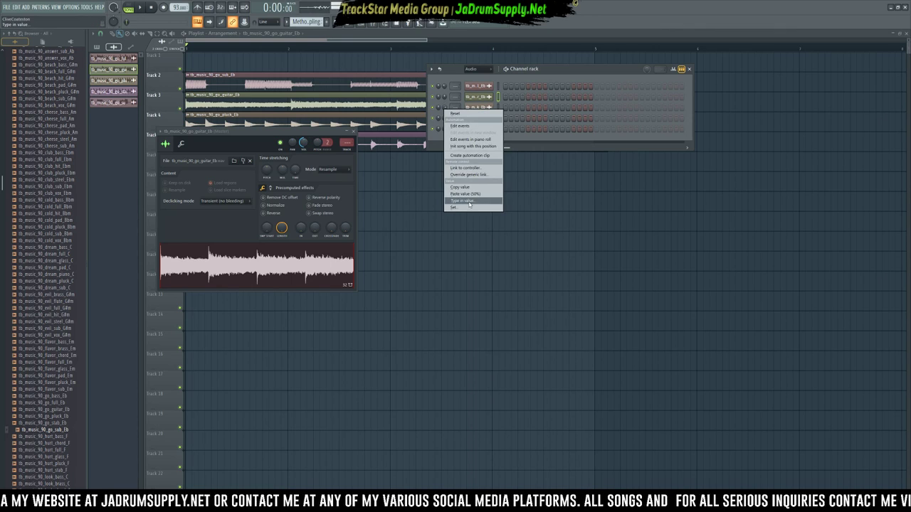
pyautogui.click(442, 125)
pyautogui.rightClick(442, 126)
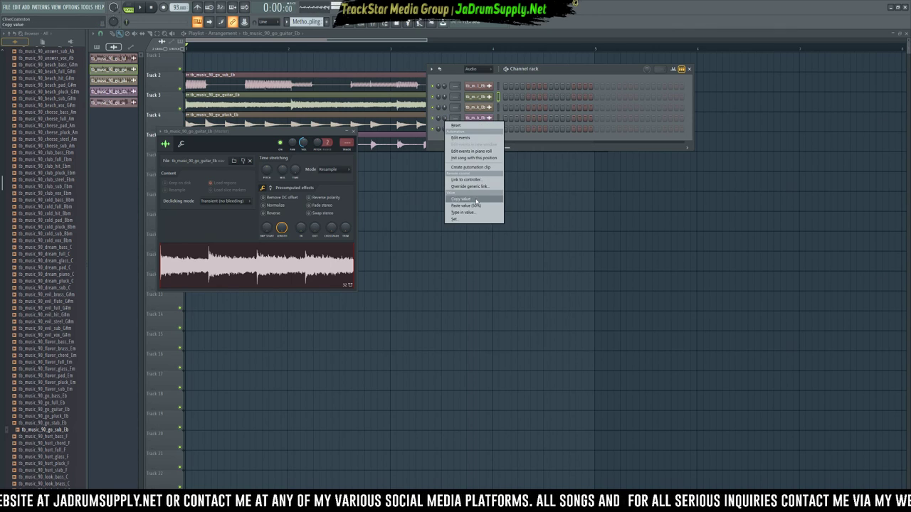
pyautogui.click(442, 205)
pyautogui.press('space')
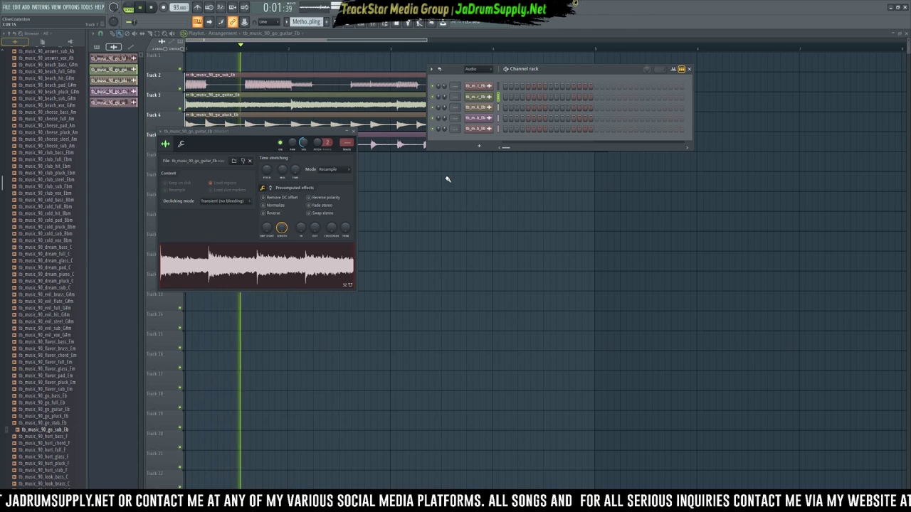
pyautogui.press('F12')
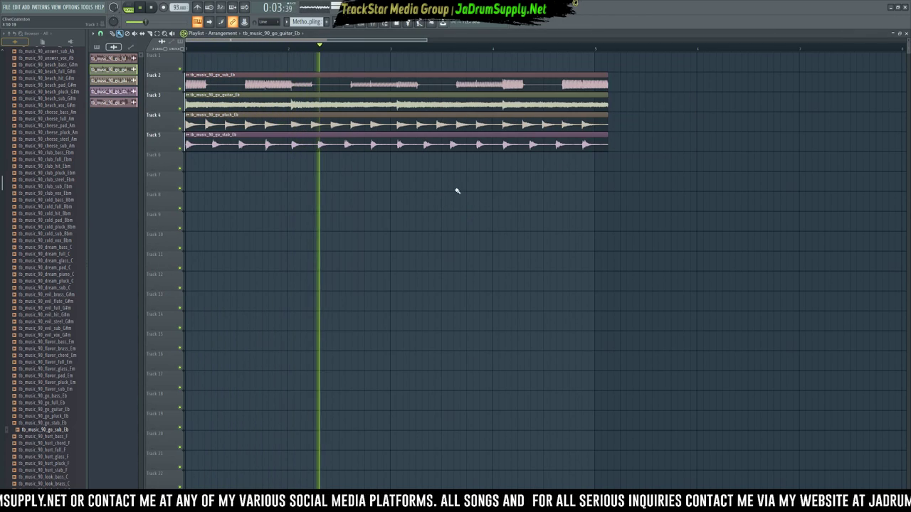
pyautogui.press('space')
pyautogui.doubleClick(316, 90)
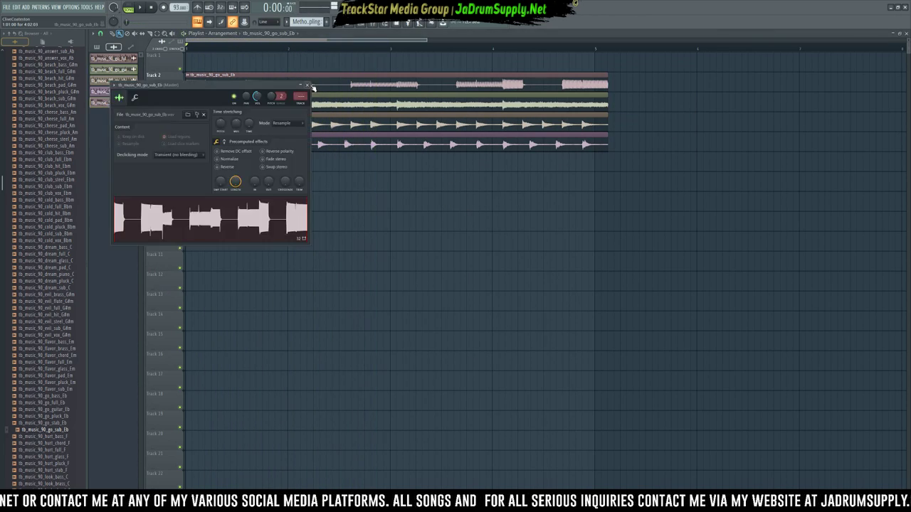
pyautogui.click(284, 125)
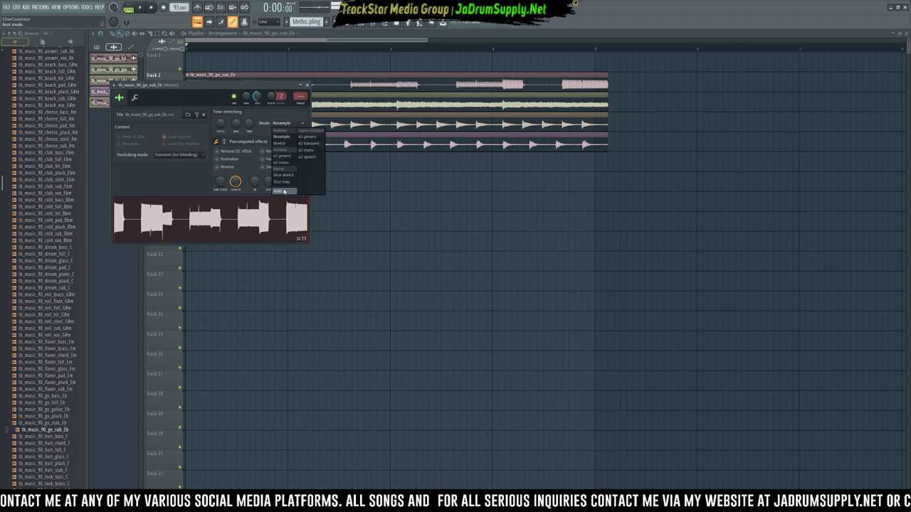
pyautogui.click(285, 130)
pyautogui.click(286, 125)
pyautogui.click(284, 137)
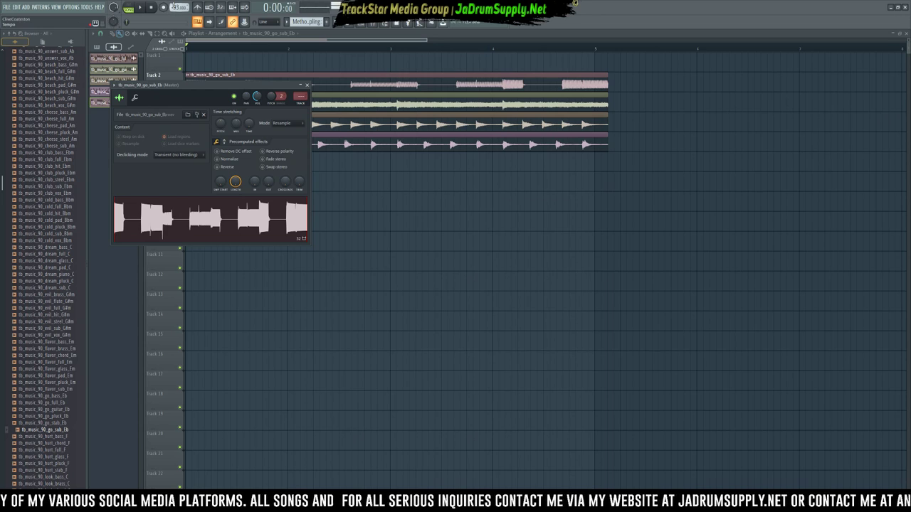
# Step: Set the project tempo to 90 BPM, accept restretching all channels, and close the sub loop's channel settings
pyautogui.scroll(-3, 178, 7)
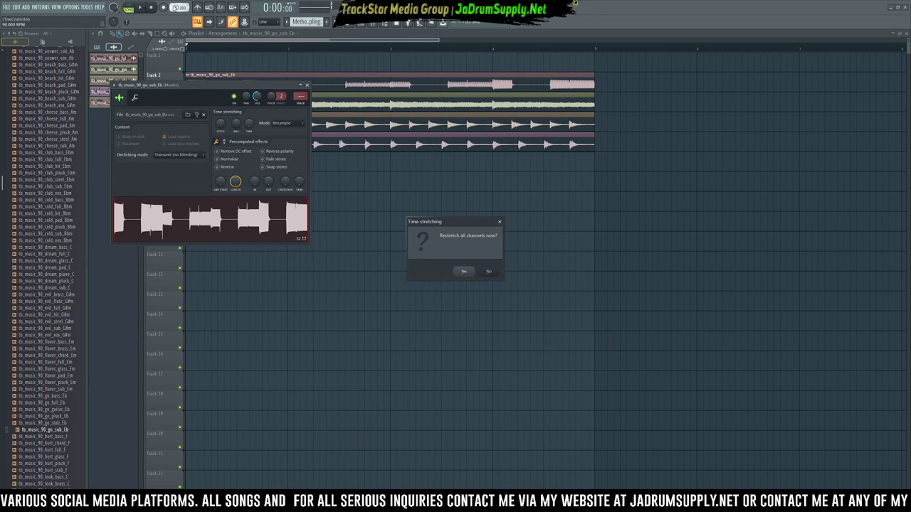
pyautogui.press('Return')
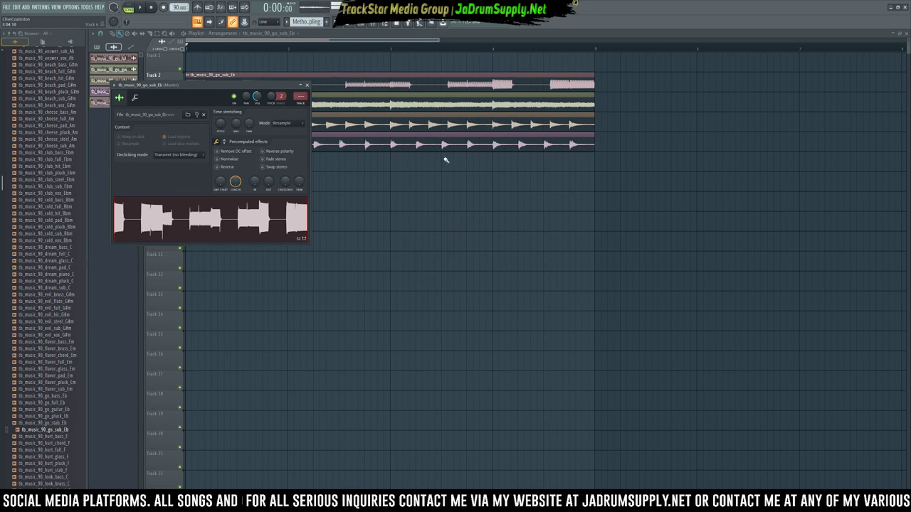
pyautogui.click(308, 85)
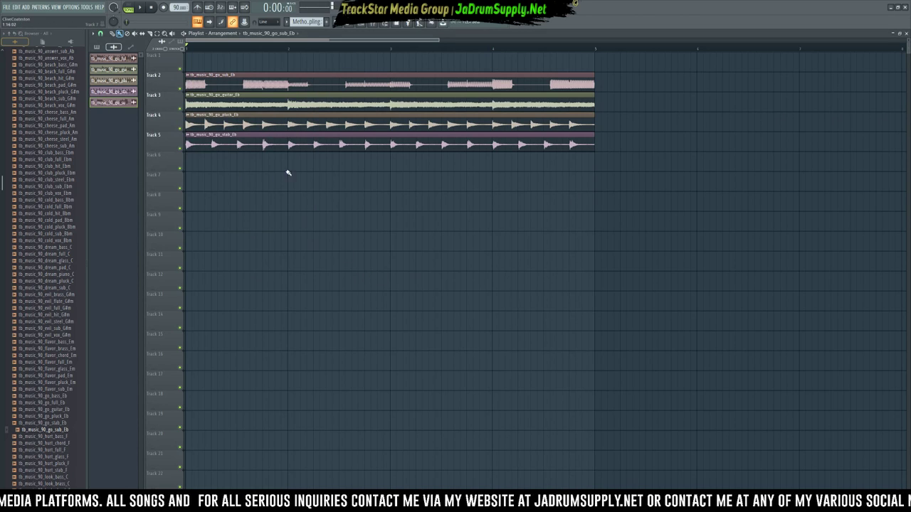
# Step: Solo and play the pluck loop on Track 4, and slice its clip at every bar into four one-bar pieces
pyautogui.rightClick(180, 128)
pyautogui.press('space')
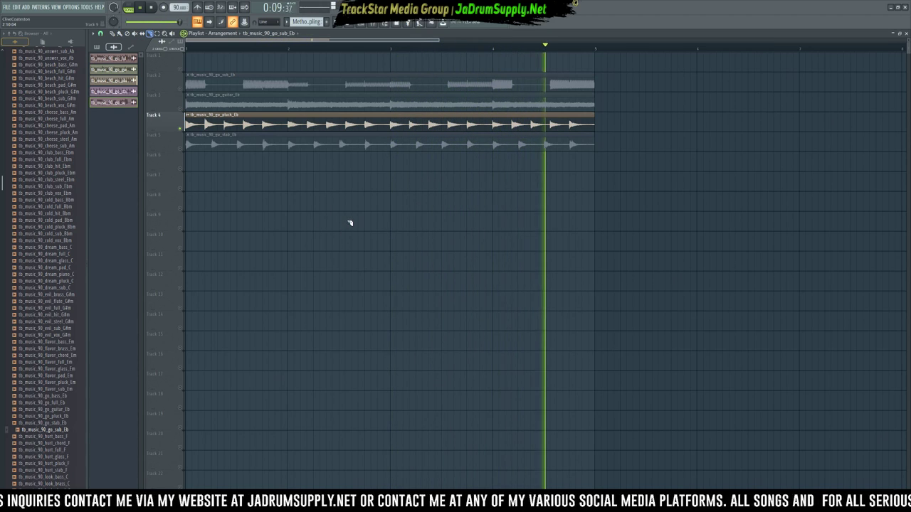
pyautogui.press('space')
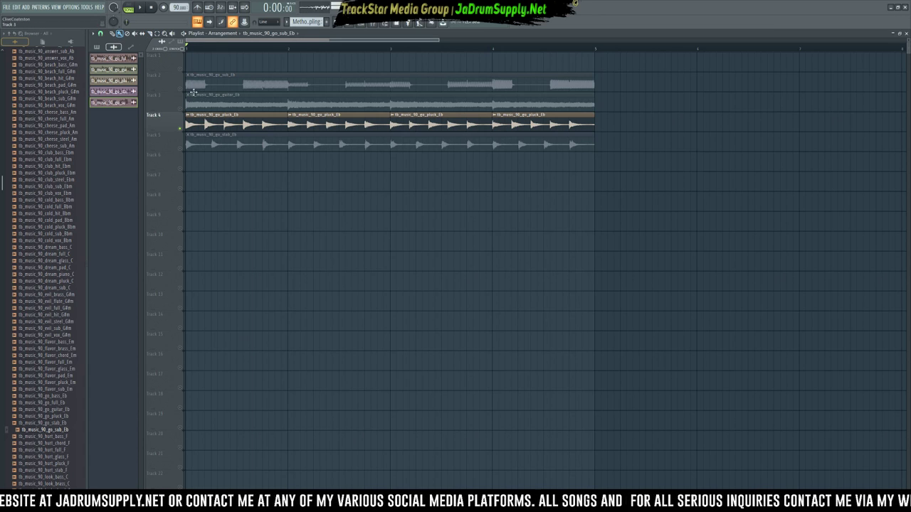
# Step: Move the stab clip to Track 8, and swap the first two pluck slices, with the second one at bar 1 of the unmuted Track 5
pyautogui.moveTo(253, 140); pyautogui.dragTo(238, 200)
pyautogui.moveTo(314, 120); pyautogui.dragTo(126, 140)
pyautogui.click(189, 138)
pyautogui.moveTo(220, 120); pyautogui.dragTo(322, 123)
pyautogui.press('space')
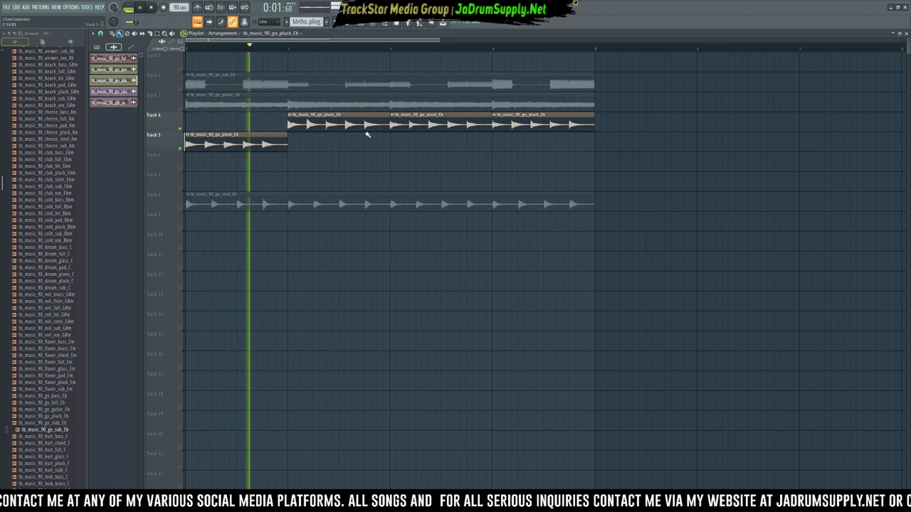
pyautogui.press('space')
# Step: Return the first pluck slice to bar 1 and audition it followed by the fourth slice at bar 2 of Track 5
pyautogui.moveTo(274, 138); pyautogui.dragTo(459, 139)
pyautogui.moveTo(320, 120); pyautogui.dragTo(218, 119)
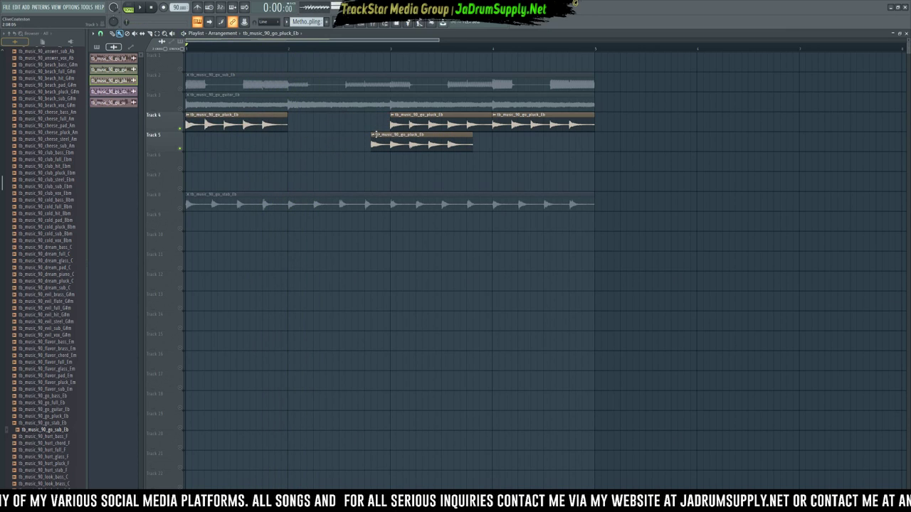
pyautogui.press('space')
pyautogui.moveTo(502, 124); pyautogui.dragTo(299, 145)
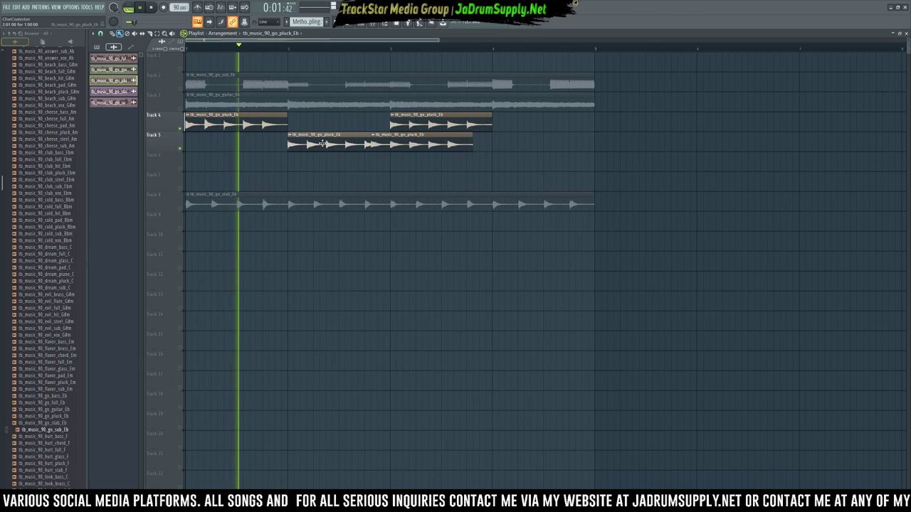
pyautogui.moveTo(389, 142); pyautogui.dragTo(484, 142)
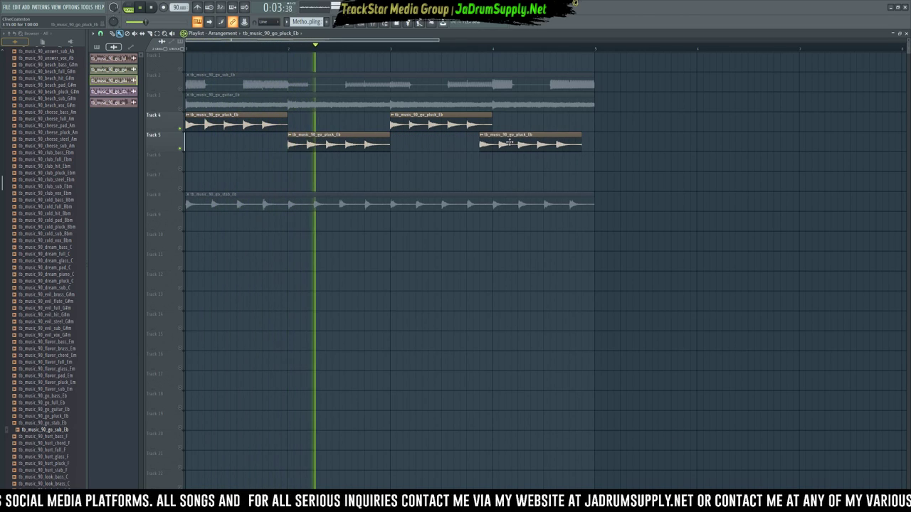
pyautogui.press('space')
# Step: Move the bar 2 pluck slice up to Track 4, and line up the other two slices at bars 3 and 4 of Track 5 during playback
pyautogui.moveTo(328, 142); pyautogui.dragTo(308, 121)
pyautogui.press('space')
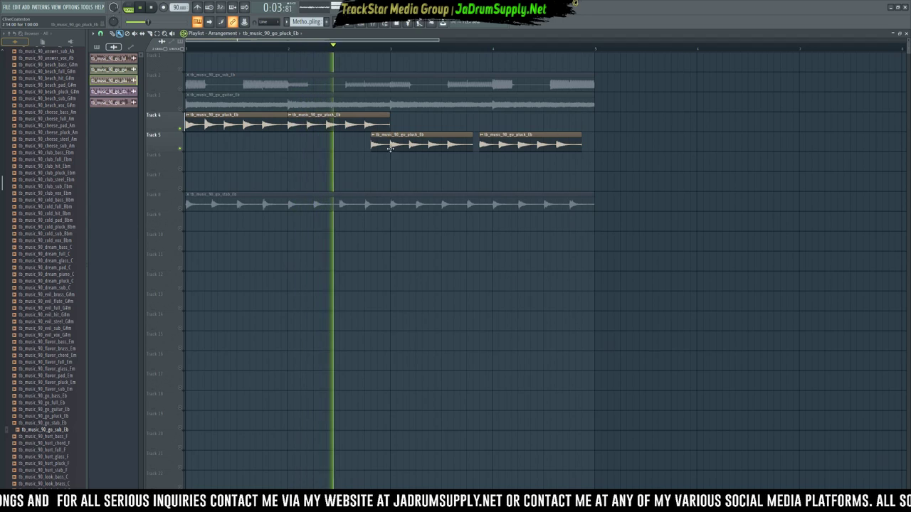
pyautogui.moveTo(374, 145); pyautogui.dragTo(610, 144)
pyautogui.moveTo(539, 144); pyautogui.dragTo(450, 146)
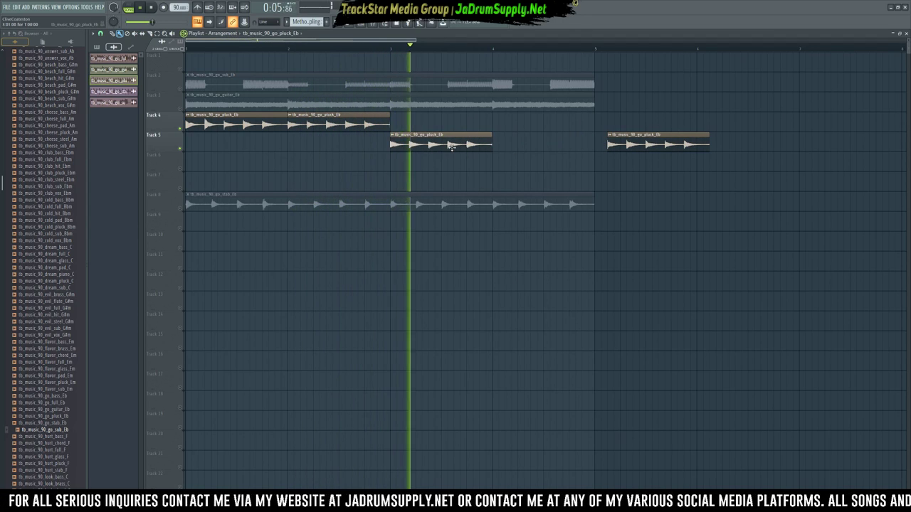
pyautogui.moveTo(647, 145); pyautogui.dragTo(530, 145)
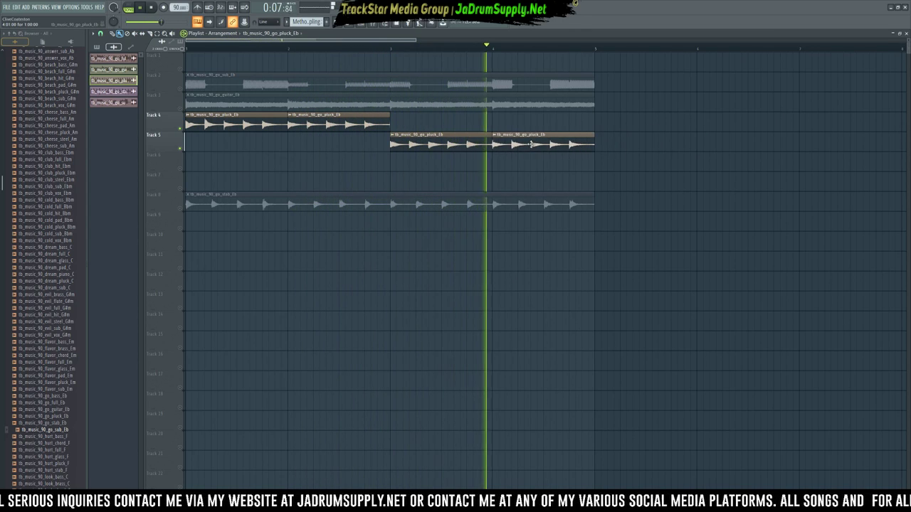
pyautogui.press('space')
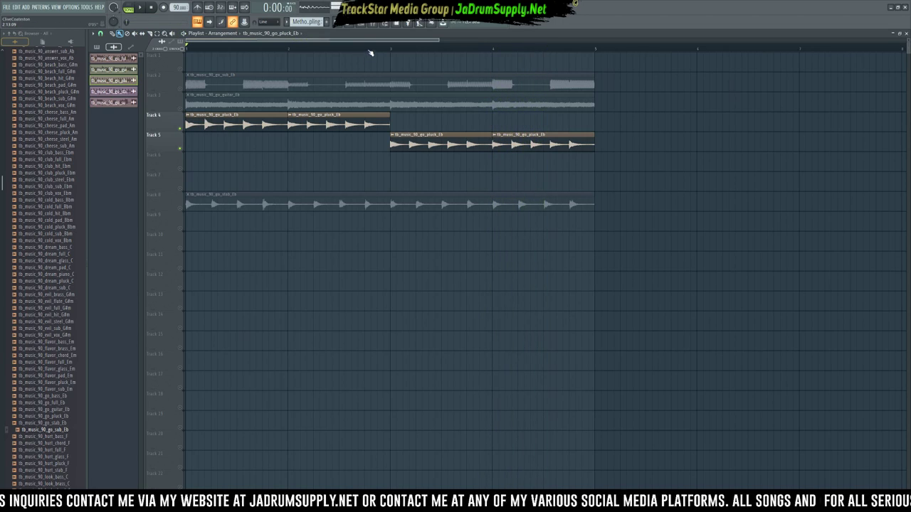
# Step: Place the unsliced go_pluck_Eb loop on Track 6 and play it soloed, moving the rearranged slices to start at bar 5
pyautogui.scroll(-2, 368, 54)
pyautogui.moveTo(205, 126); pyautogui.dragTo(424, 155)
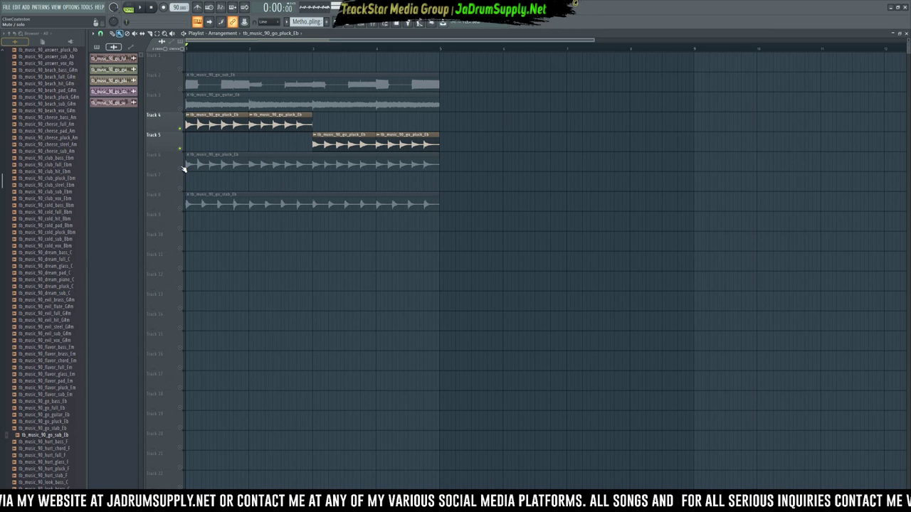
pyautogui.click(182, 169)
pyautogui.keyDown('ctrl'); pyautogui.click(181, 168); pyautogui.keyUp('ctrl')
pyautogui.press('space')
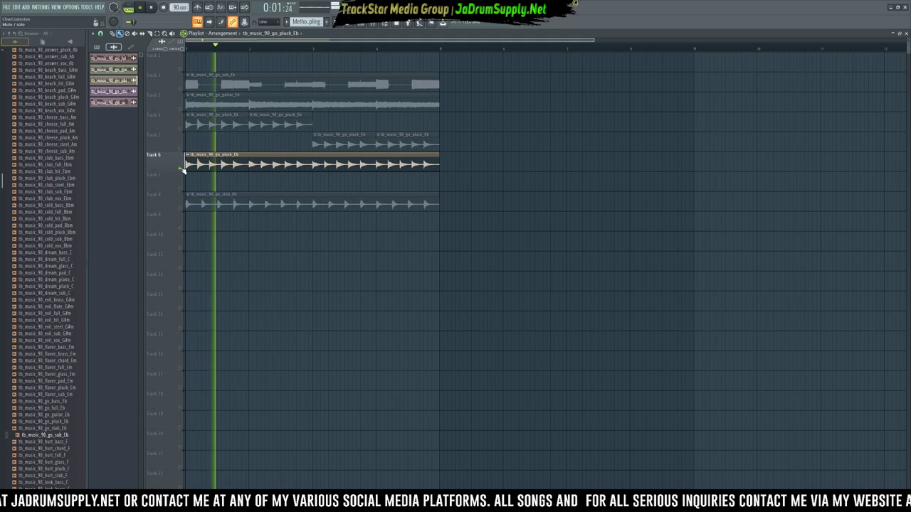
pyautogui.moveTo(424, 141); pyautogui.dragTo(464, 123)
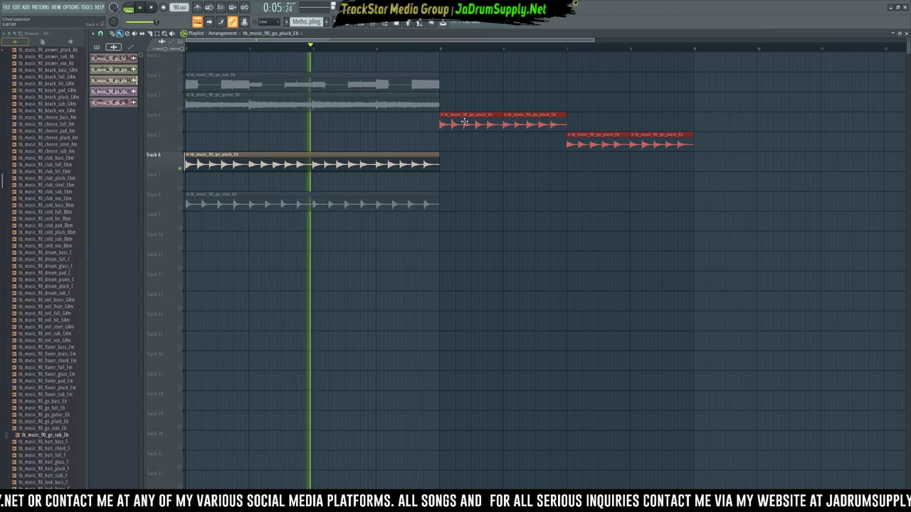
# Step: Unmute Tracks 4 and 5 and play the original pluck loop followed by the rearranged slices
pyautogui.click(177, 128)
pyautogui.click(179, 128)
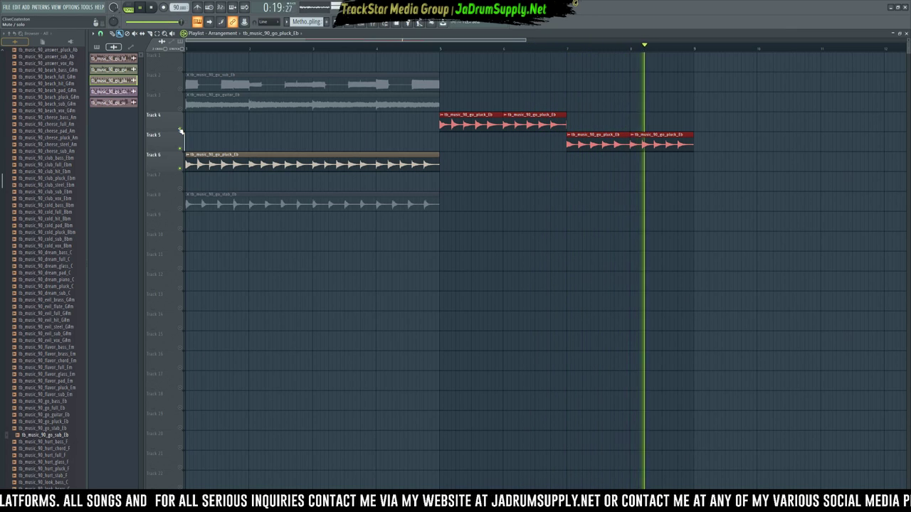
pyautogui.press('space')
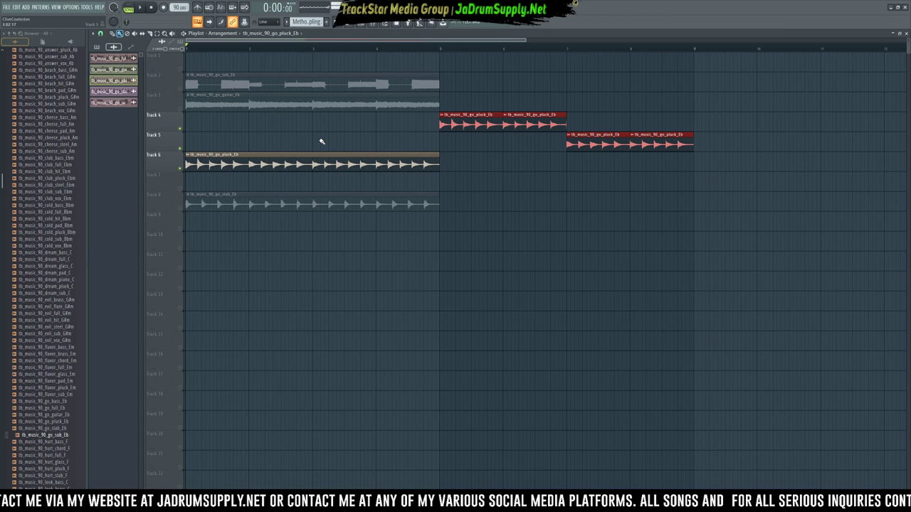
# Step: Make the go_pluck_Eb loop on Track 6 unique and reverse its sample
pyautogui.doubleClick(190, 161)
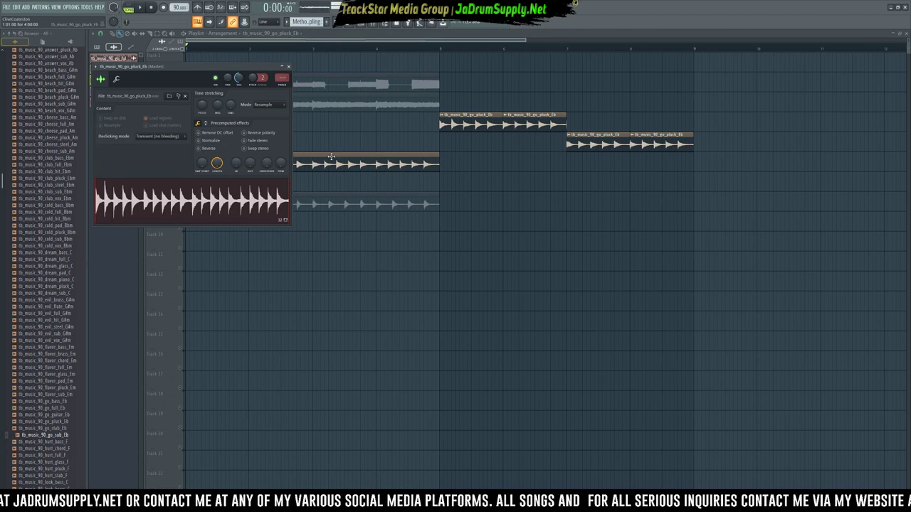
pyautogui.click(284, 155)
pyautogui.click(186, 155)
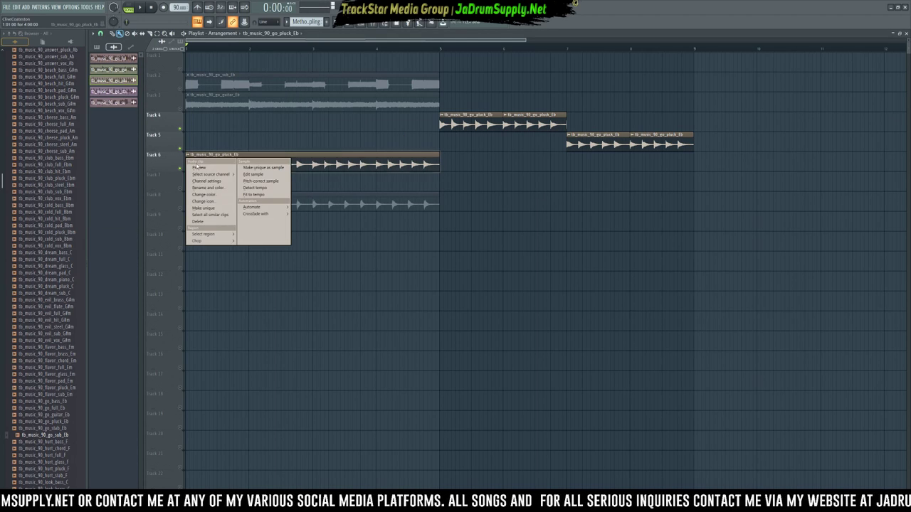
pyautogui.click(216, 210)
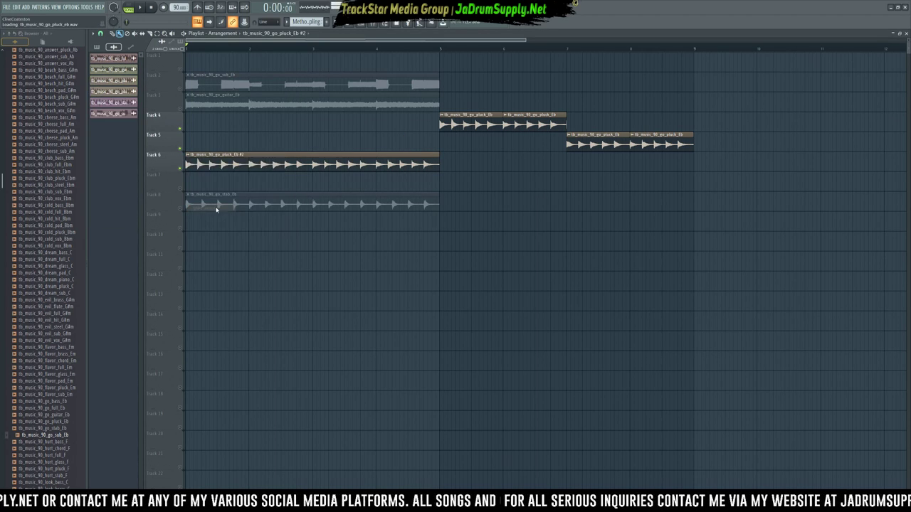
pyautogui.doubleClick(229, 160)
pyautogui.click(237, 176)
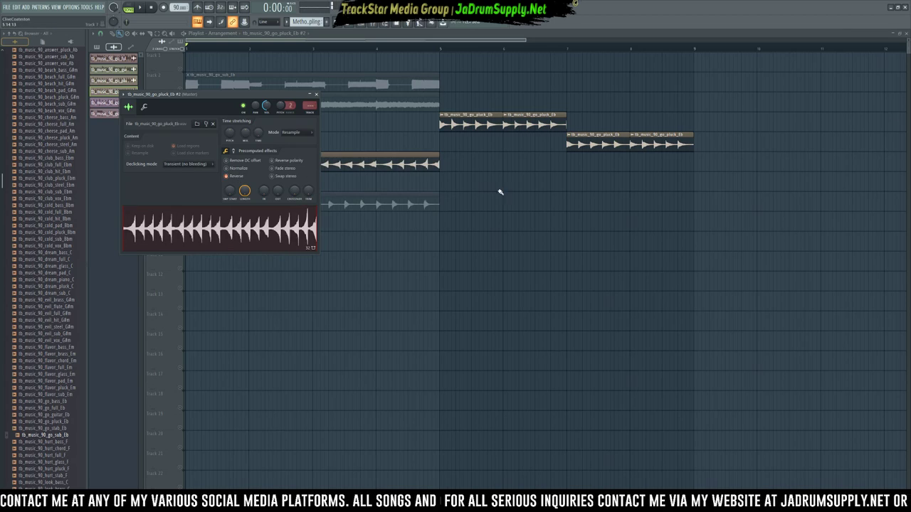
pyautogui.click(342, 164)
# Step: Move all four rearranged pluck slices back to start at bar 1 on Tracks 4 and 5
pyautogui.moveTo(458, 112); pyautogui.dragTo(683, 152)
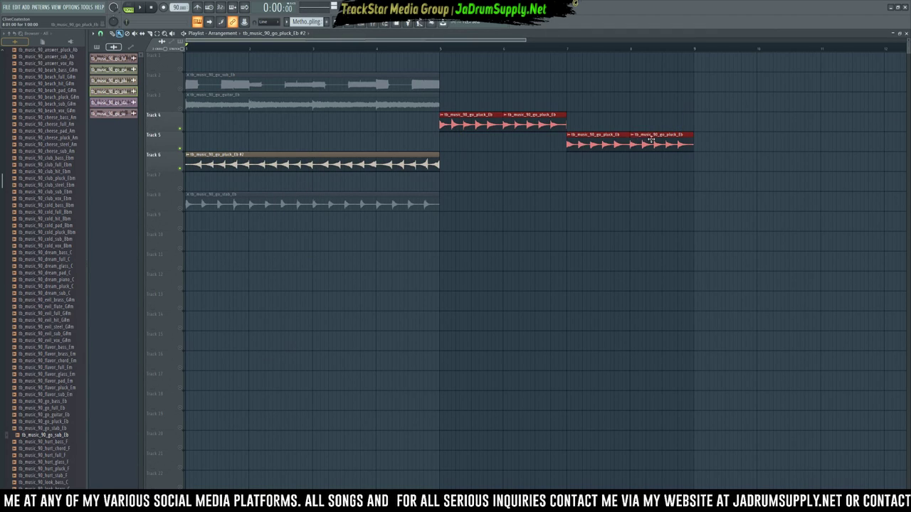
pyautogui.moveTo(470, 125); pyautogui.dragTo(150, 129)
pyautogui.press('space')
# Step: Lower the reversed pluck loop's channel volume and play it together with the rearranged slices
pyautogui.doubleClick(213, 167)
pyautogui.press('space')
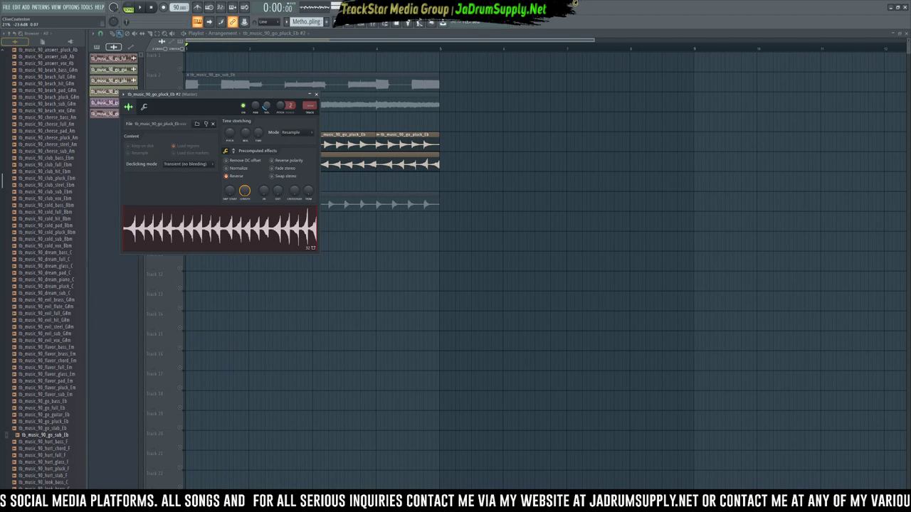
pyautogui.press('space')
pyautogui.moveTo(214, 94); pyautogui.dragTo(530, 130)
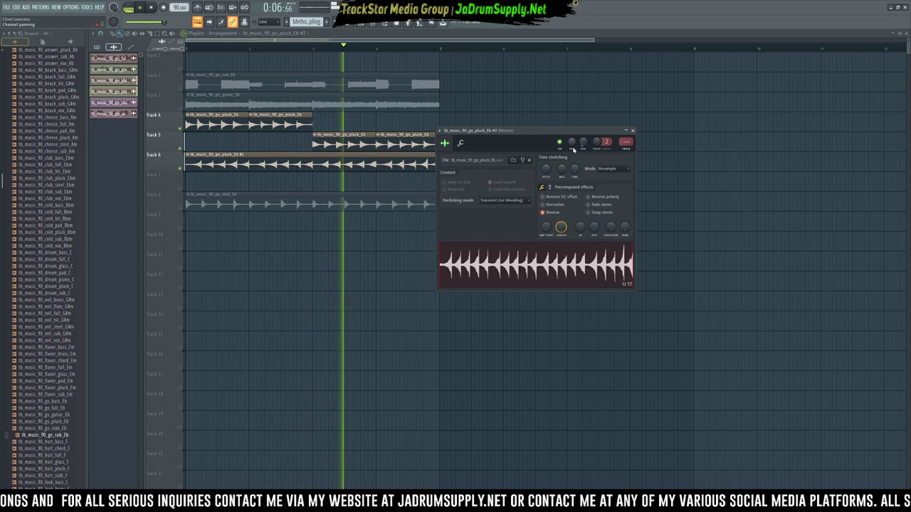
pyautogui.press('space')
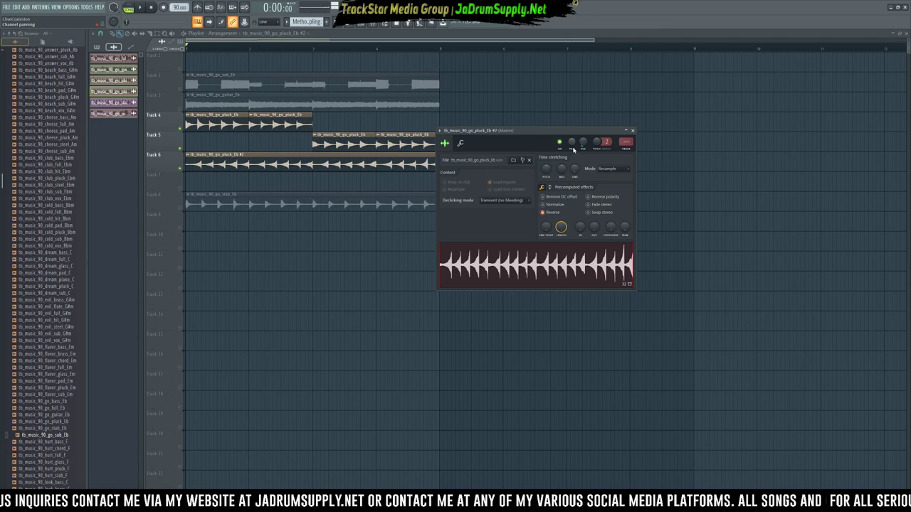
pyautogui.press('Escape')
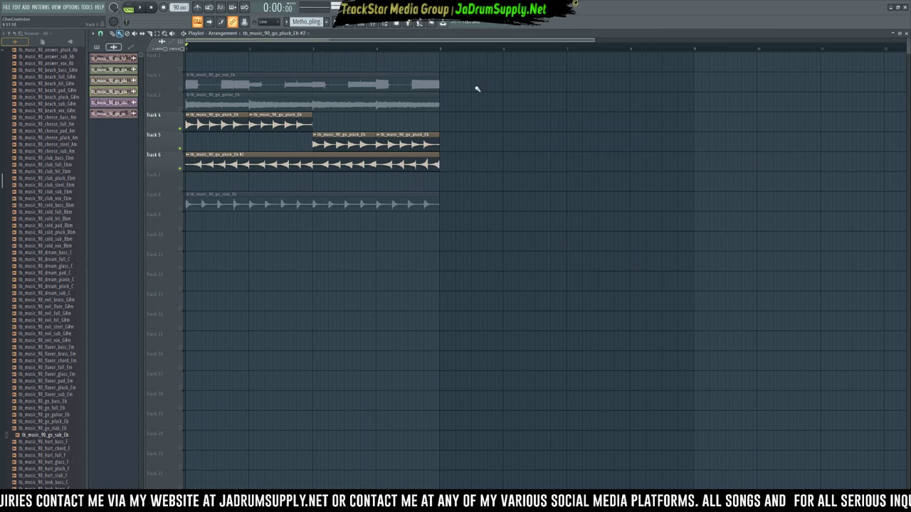
# Step: Create a new pattern named "Method 4 - Recycycling"
pyautogui.click(362, 25)
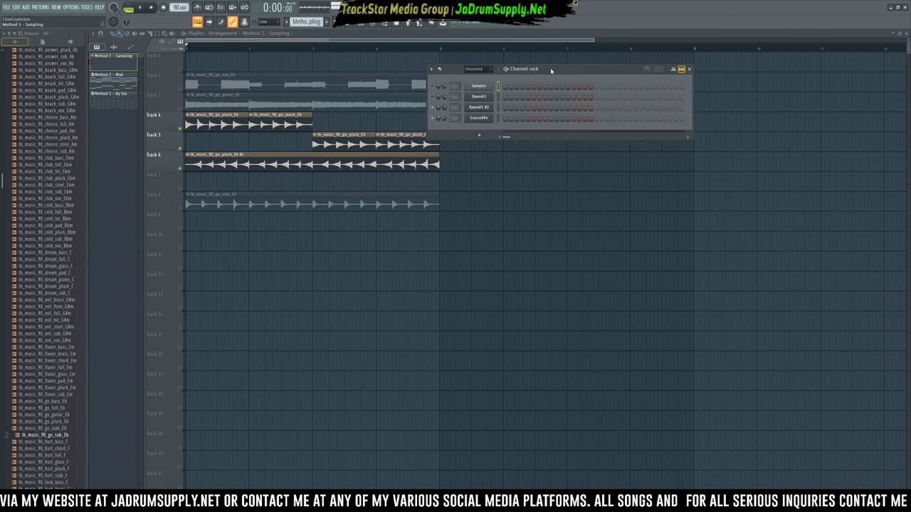
pyautogui.press('Up')
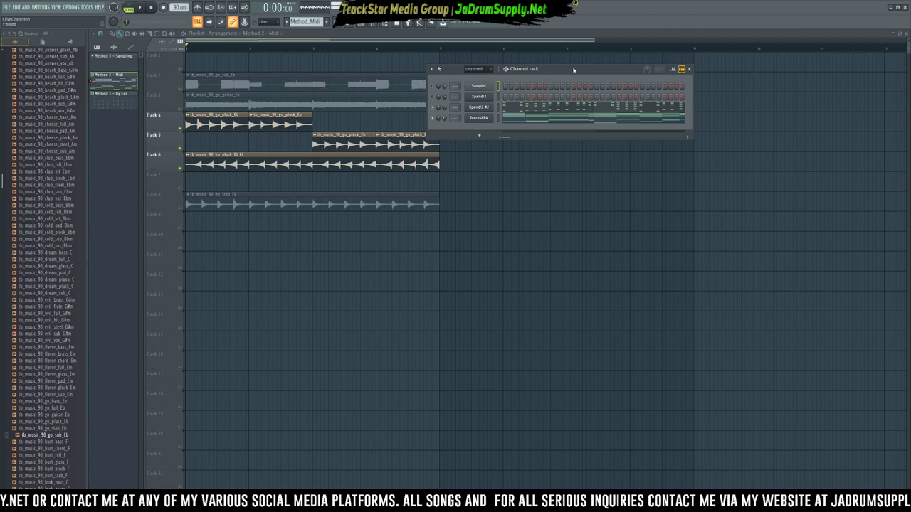
pyautogui.press('F4')
pyautogui.press('F7')
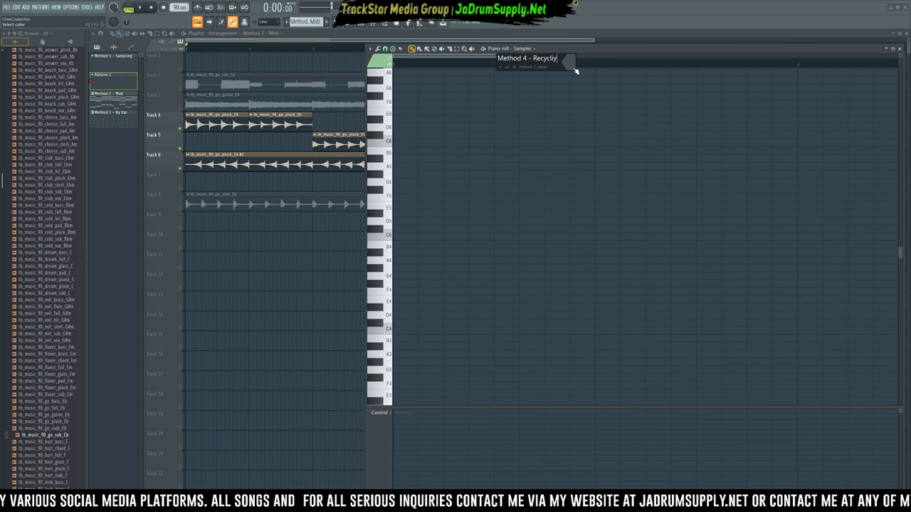
pyautogui.write('ng')
pyautogui.press('BackSpace')
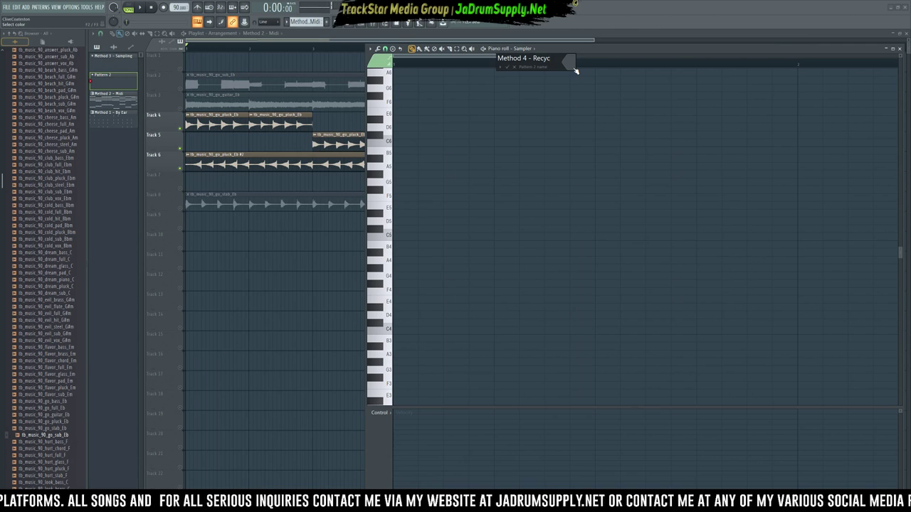
pyautogui.write('ling')
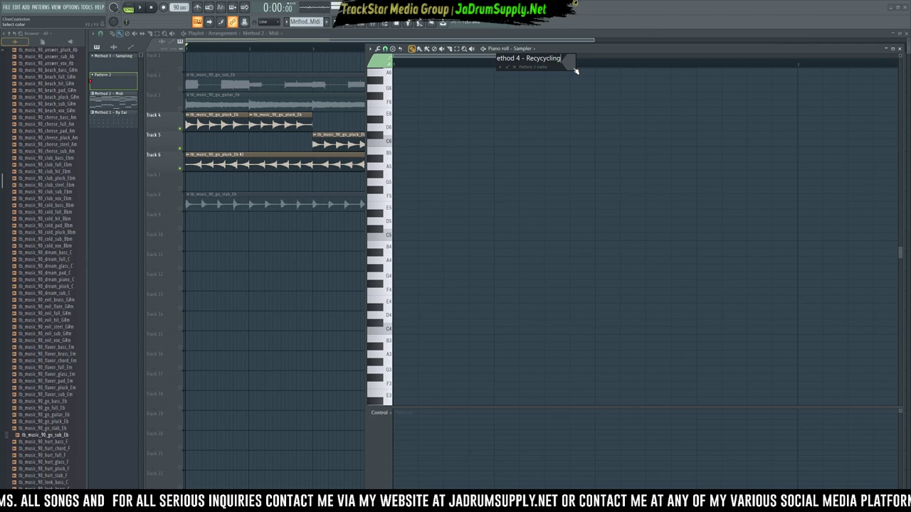
pyautogui.press('Return')
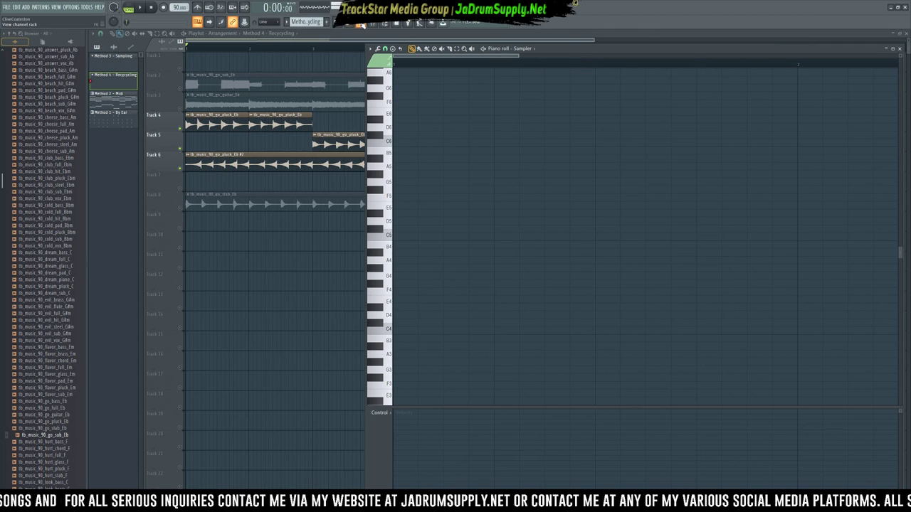
# Step: Load the 98 BPM Major [Summer] score from Yaad Vibes Midi Madness Vol. 1 into the Xpand!2 #2 channel and play it in pattern mode
pyautogui.click(361, 25)
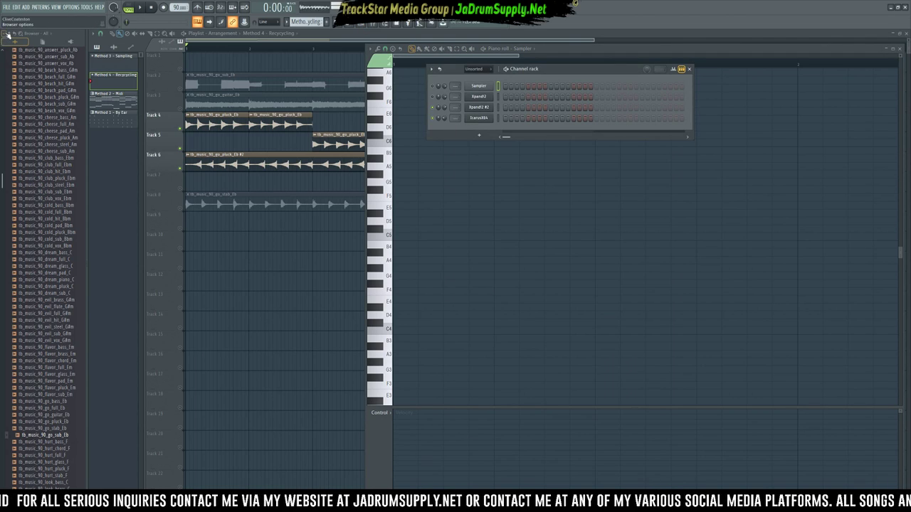
pyautogui.click(9, 34)
pyautogui.click(498, 108)
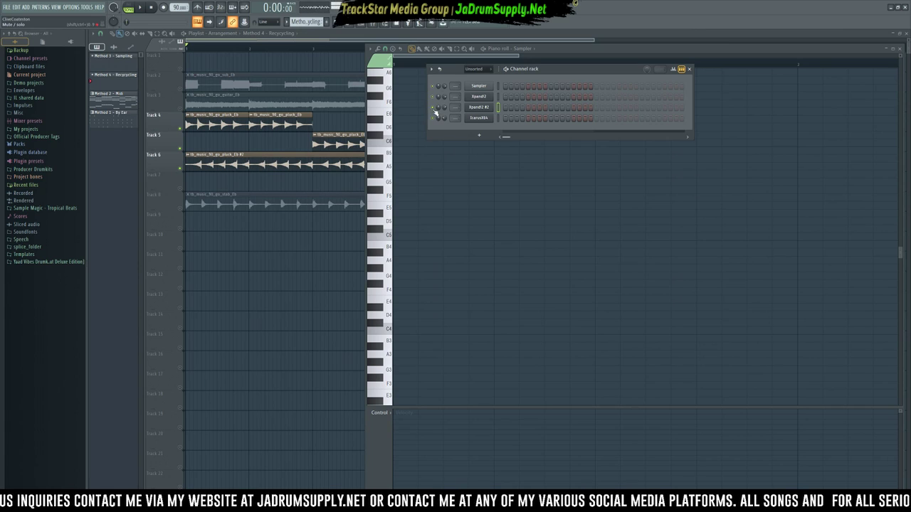
pyautogui.click(20, 216)
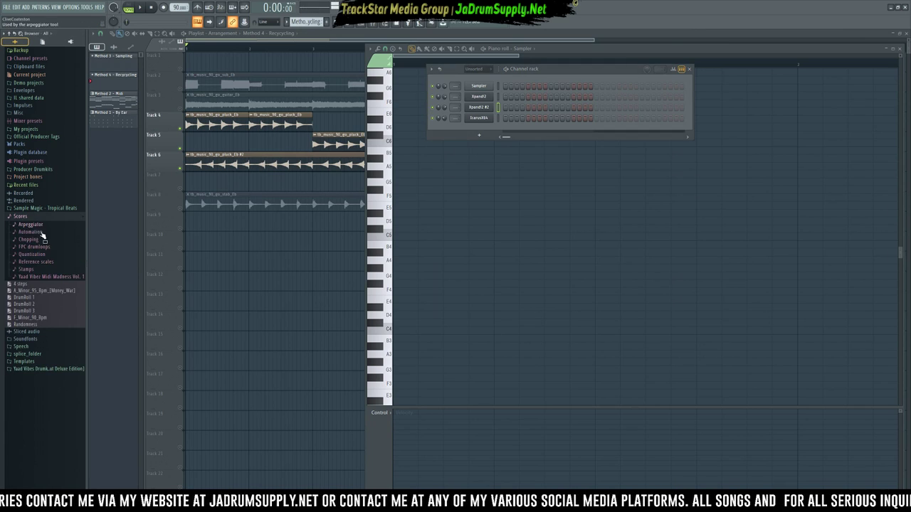
pyautogui.click(46, 277)
pyautogui.scroll(-3, 44, 313)
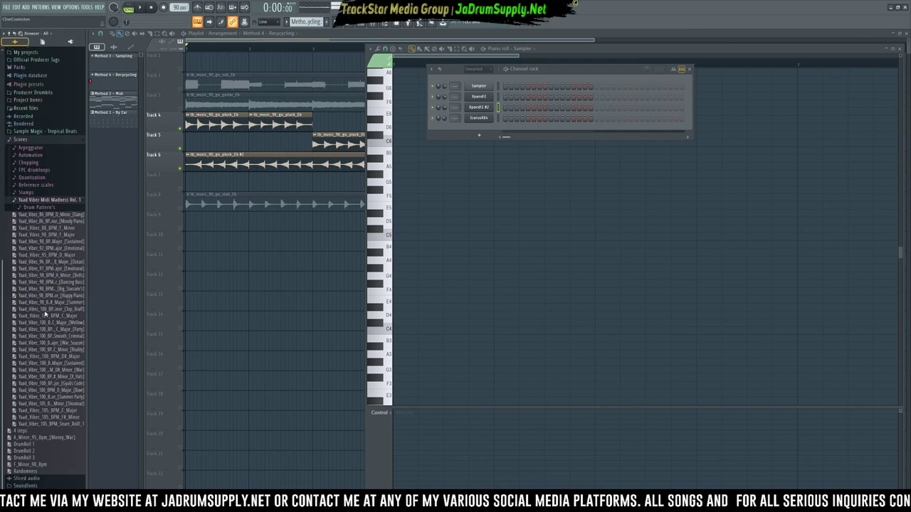
pyautogui.scroll(-1, 45, 314)
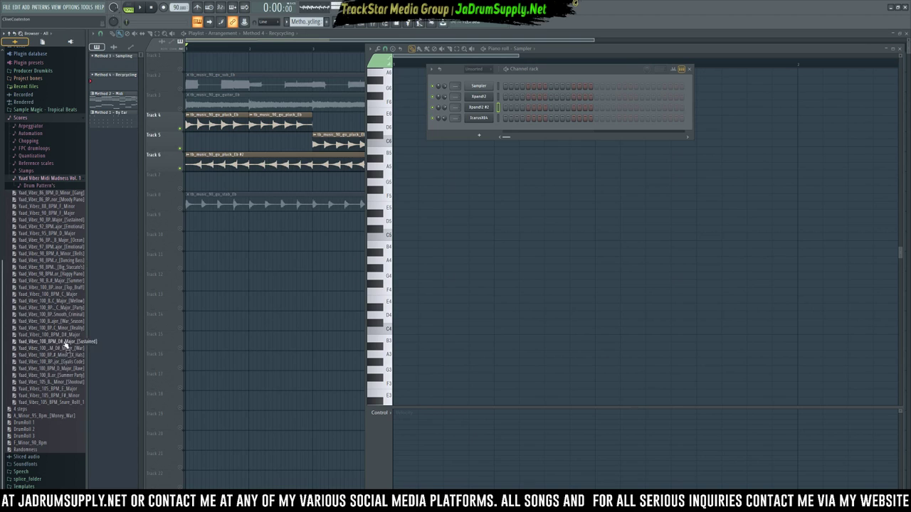
pyautogui.click(71, 283)
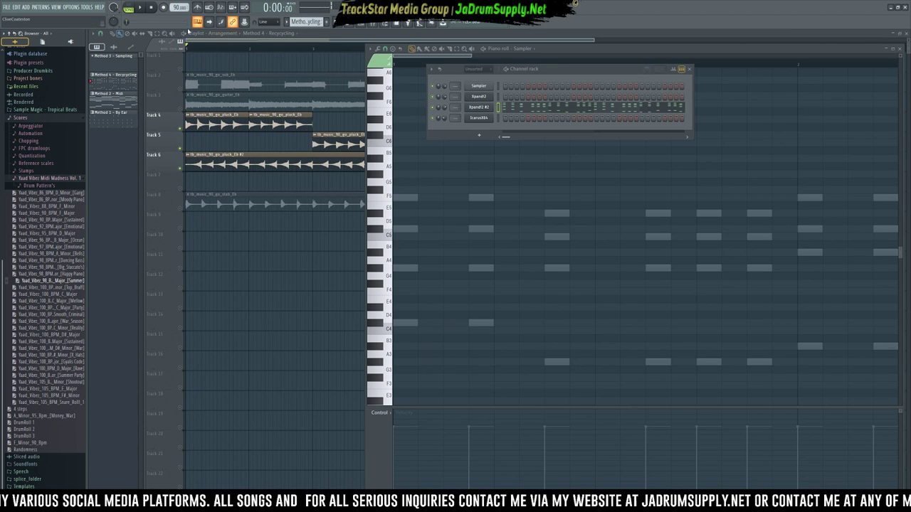
pyautogui.click(130, 8)
pyautogui.press('space')
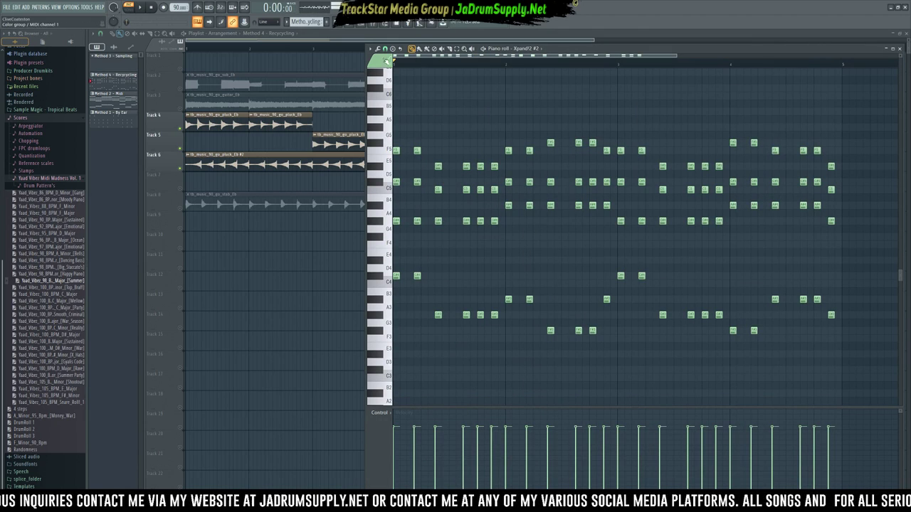
# Step: Add a reFX Nexus instrument channel and copy the chord notes from Xpand!2 #2 into it
pyautogui.press('F6')
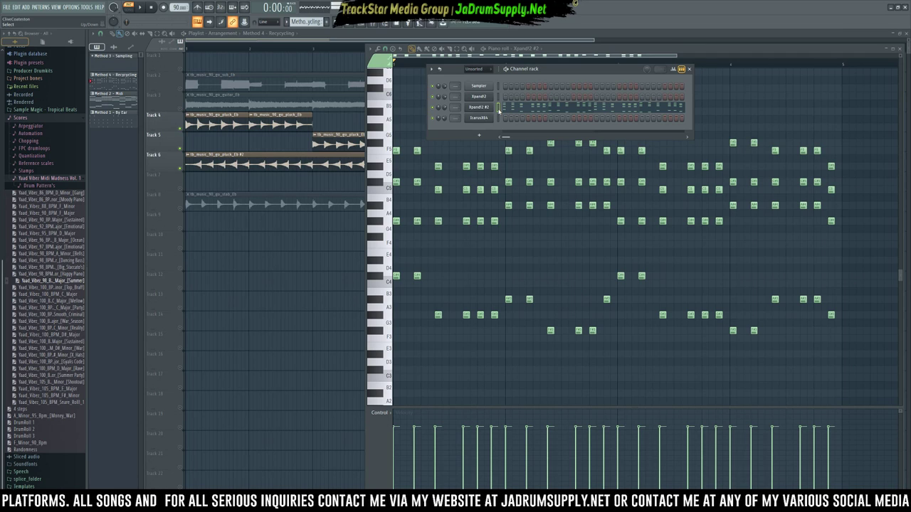
pyautogui.click(487, 135)
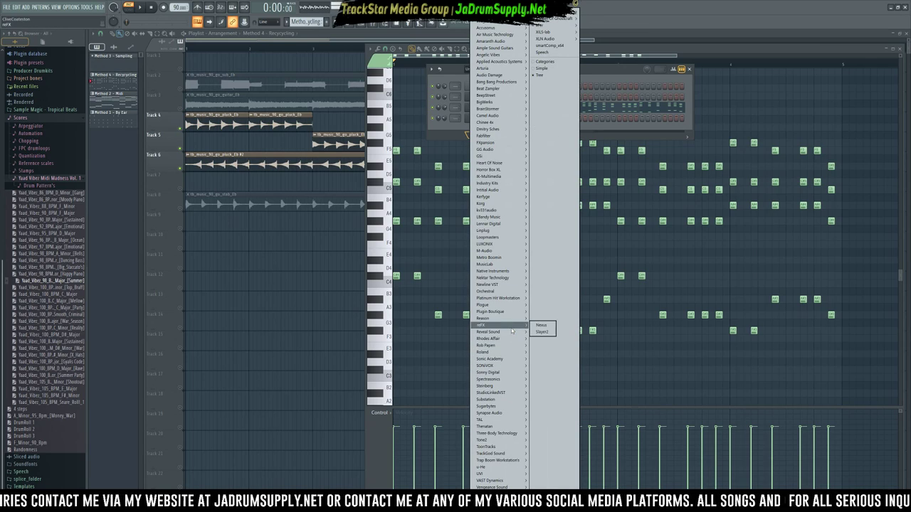
pyautogui.click(539, 325)
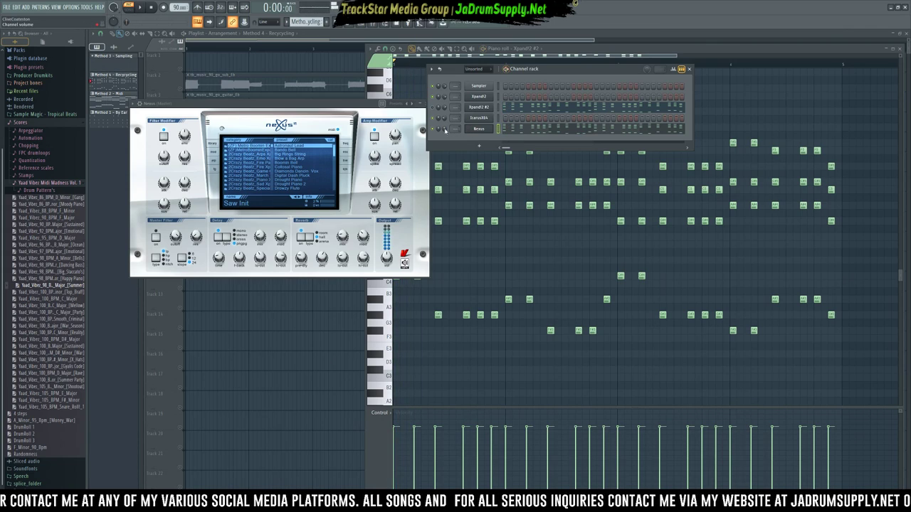
# Step: Choose the Dance Leads category in Nexus and load the LD A Simple Saw preset
pyautogui.scroll(-5, 272, 149)
pyautogui.click(246, 146)
pyautogui.click(291, 158)
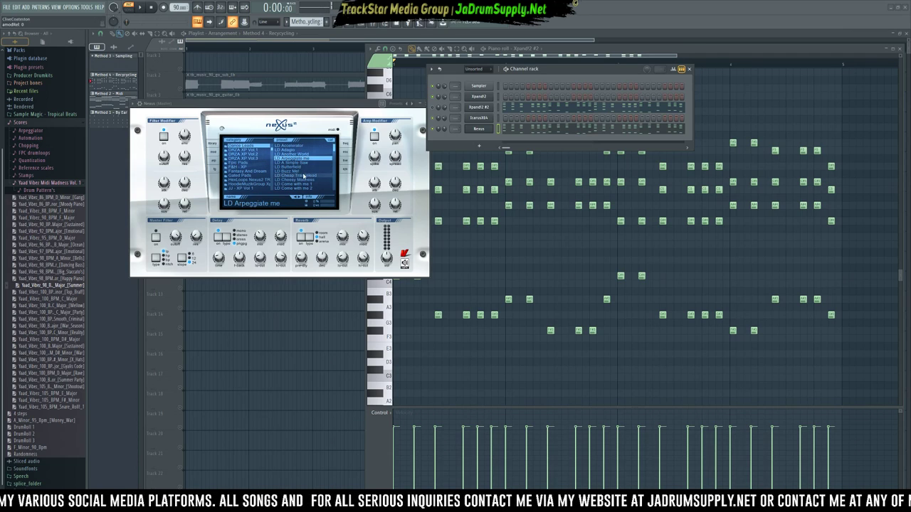
pyautogui.click(301, 162)
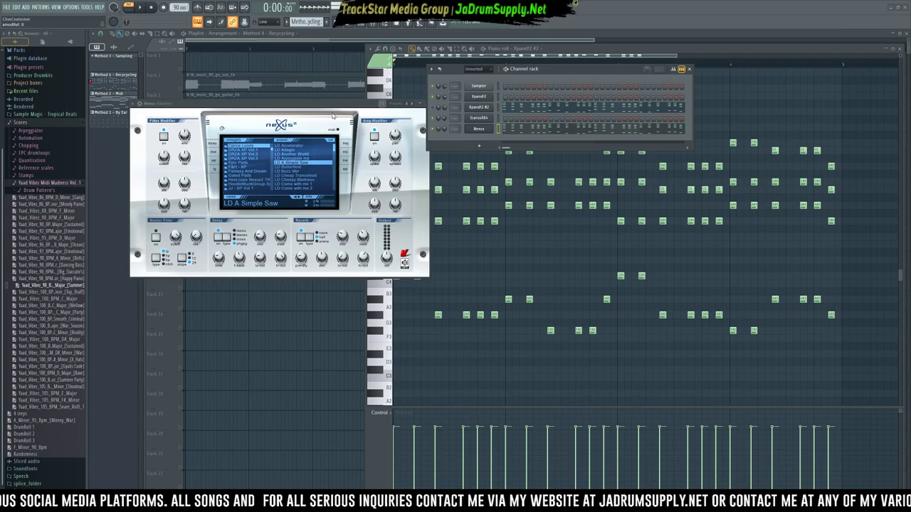
# Step: Play the pattern while stepping through the Nexus Dance Leads presets up to LD Dancecore 1
pyautogui.press('space')
pyautogui.moveTo(333, 115); pyautogui.dragTo(488, 213)
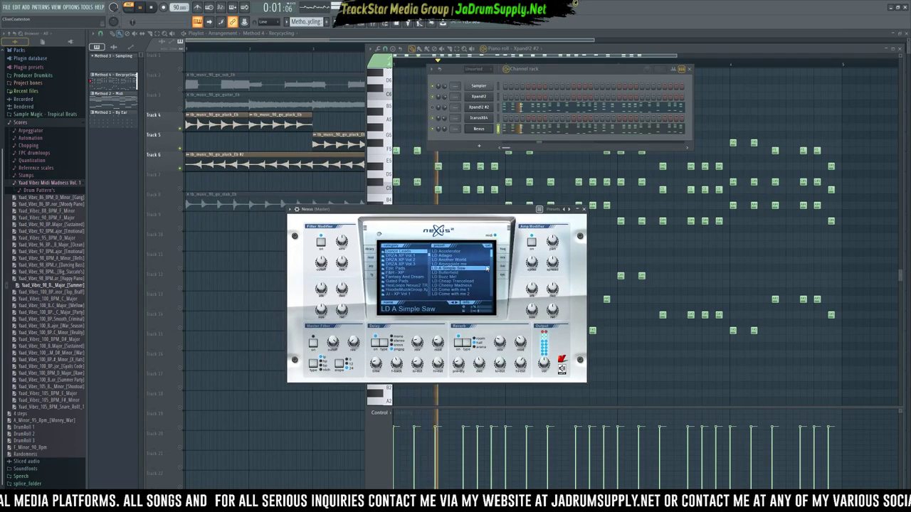
pyautogui.click(457, 303)
pyautogui.click(457, 303)
pyautogui.click(457, 303)
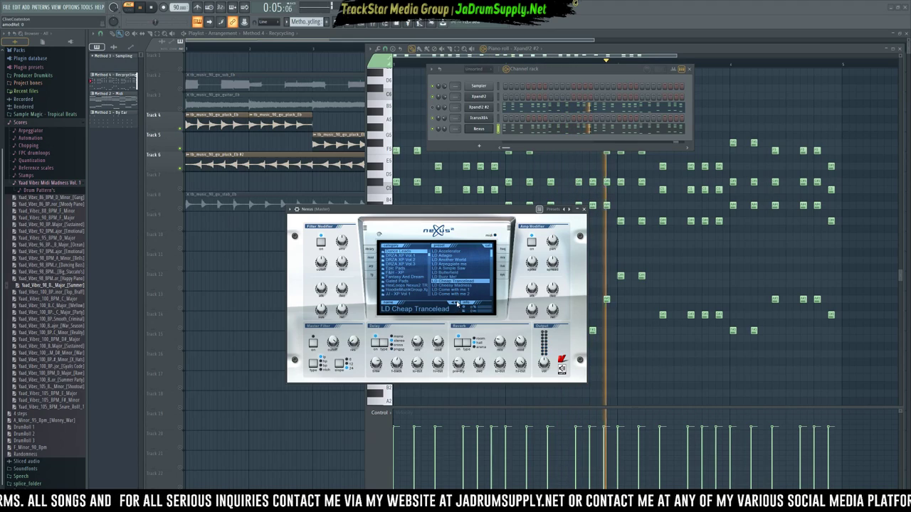
pyautogui.click(458, 303)
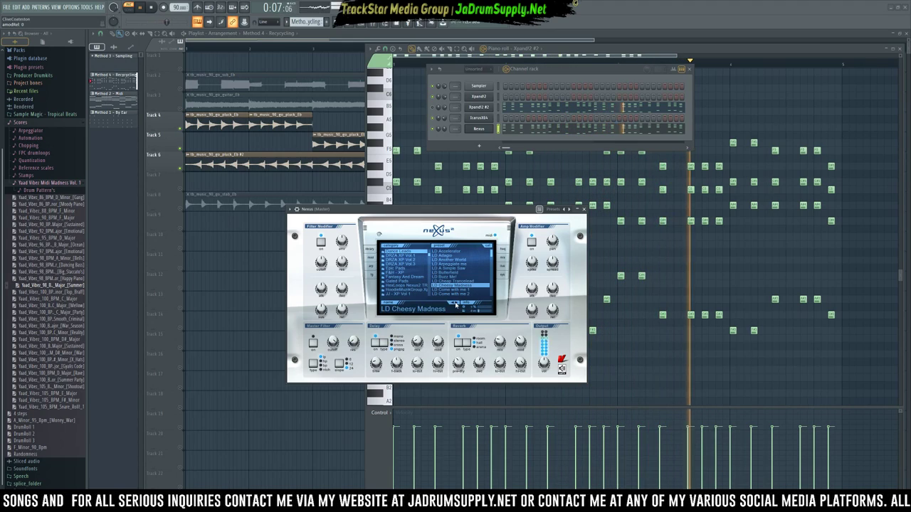
pyautogui.click(456, 304)
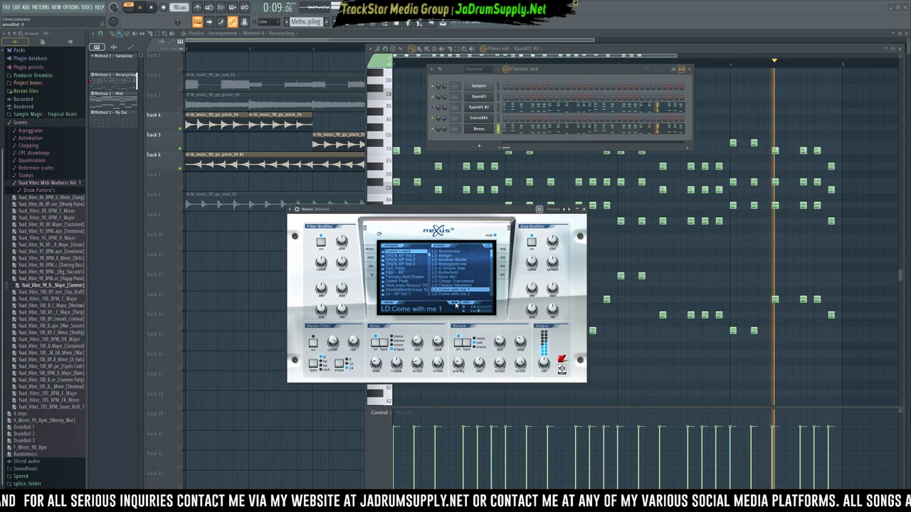
pyautogui.click(456, 304)
pyautogui.click(457, 304)
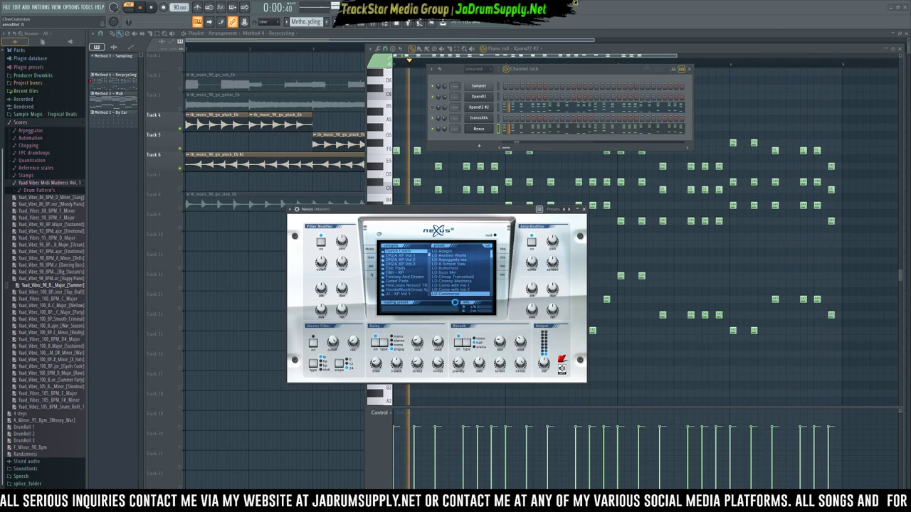
pyautogui.click(457, 303)
pyautogui.click(457, 304)
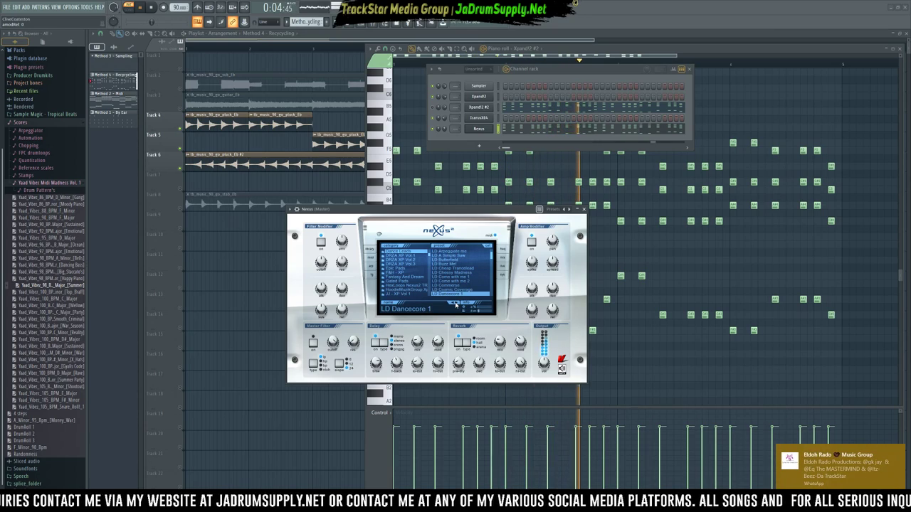
# Step: Transpose all Nexus notes up one octave in the piano roll, move the Nexus window aside and listen to the pattern
pyautogui.click(512, 128)
pyautogui.press('space')
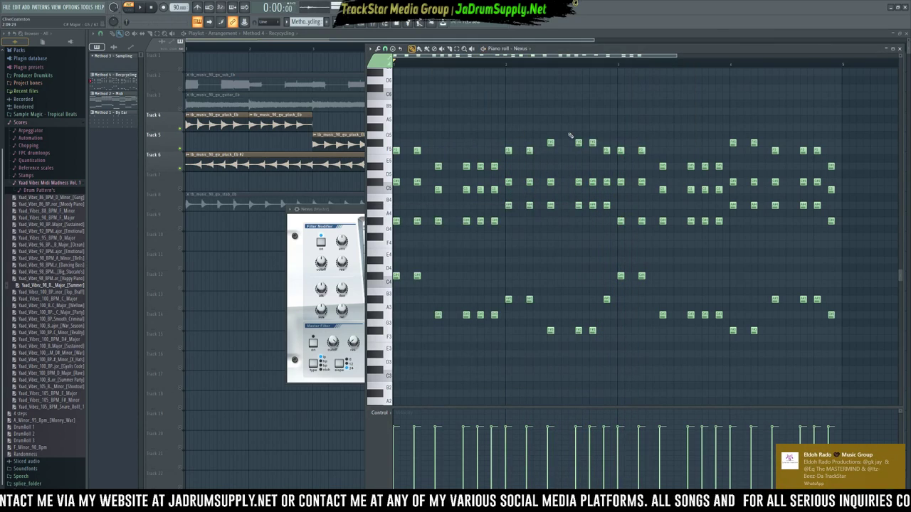
pyautogui.hotkey('ctrl', 'Up')
pyautogui.press('space')
pyautogui.moveTo(327, 208); pyautogui.dragTo(162, 181)
pyautogui.click(384, 169)
pyautogui.press('space')
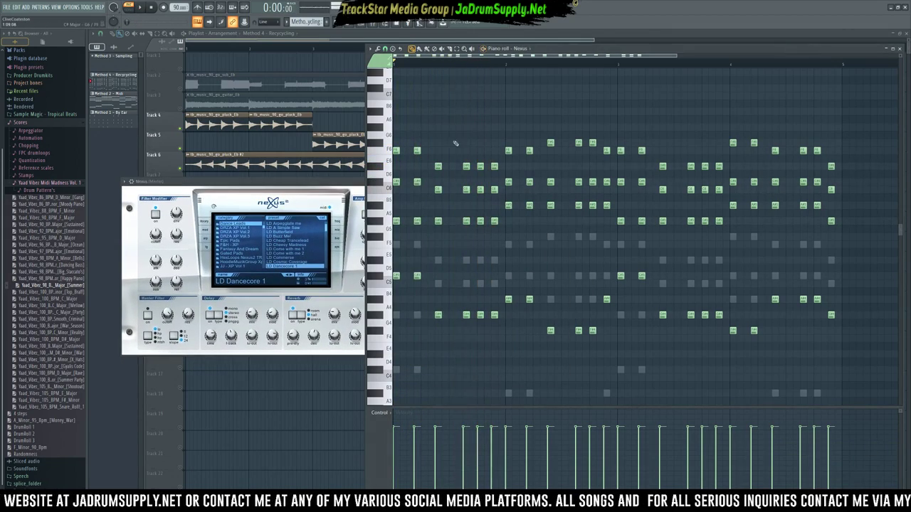
# Step: Delete the repeated second chord hit in bar 1 of the Nexus part and play back the start
pyautogui.moveTo(413, 124); pyautogui.dragTo(434, 354)
pyautogui.click(472, 131)
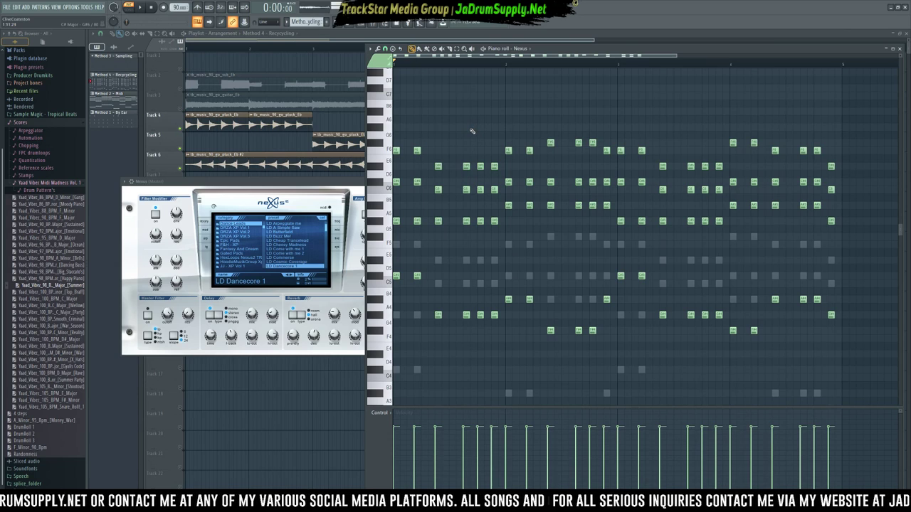
pyautogui.moveTo(411, 127); pyautogui.dragTo(427, 303)
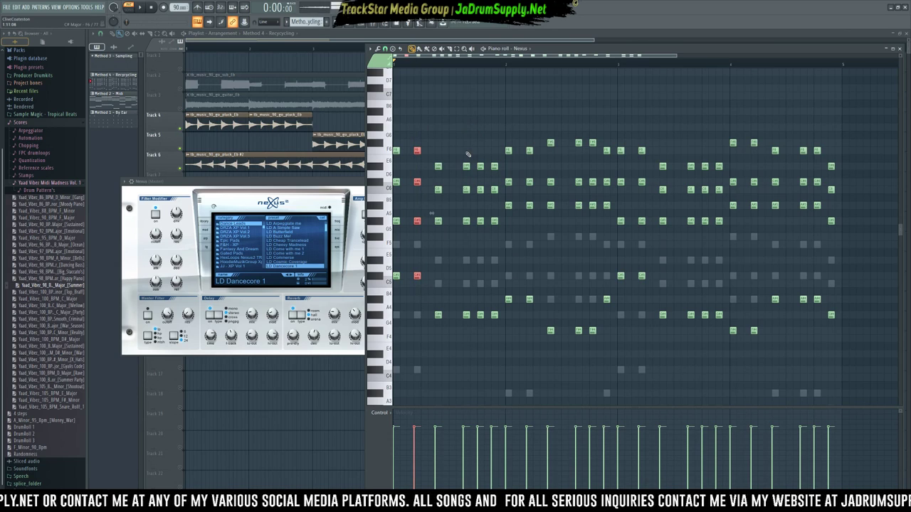
pyautogui.press('Delete')
pyautogui.press('space')
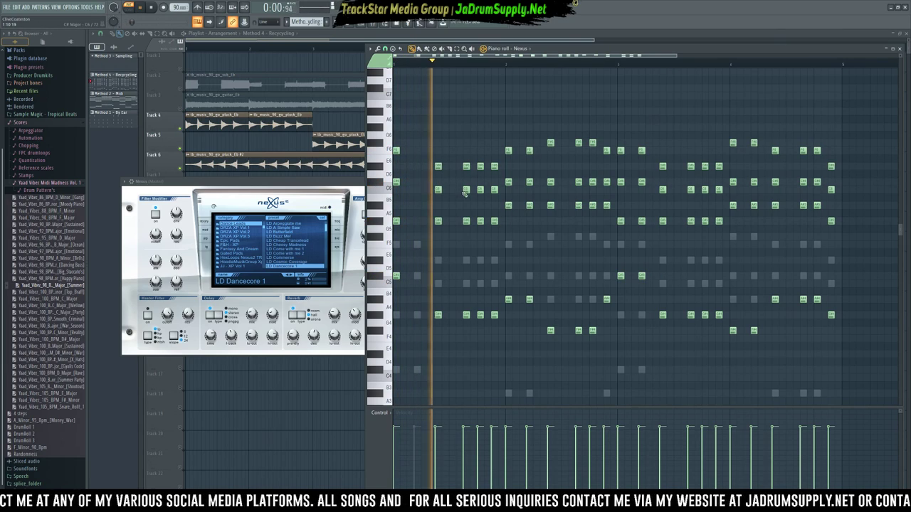
pyautogui.press('space')
# Step: Delete the repeated chord hits in the second half of bar 1, keeping one hit between them
pyautogui.moveTo(461, 148); pyautogui.dragTo(478, 353)
pyautogui.rightClick(494, 314)
pyautogui.press('Delete')
pyautogui.rightClick(495, 220)
pyautogui.rightClick(494, 189)
pyautogui.rightClick(494, 165)
# Step: Lengthen the first two chords in bar 1 so each sustains until the following hit, checking them in playback
pyautogui.moveTo(430, 297); pyautogui.dragTo(388, 103)
pyautogui.moveTo(401, 150); pyautogui.dragTo(430, 147)
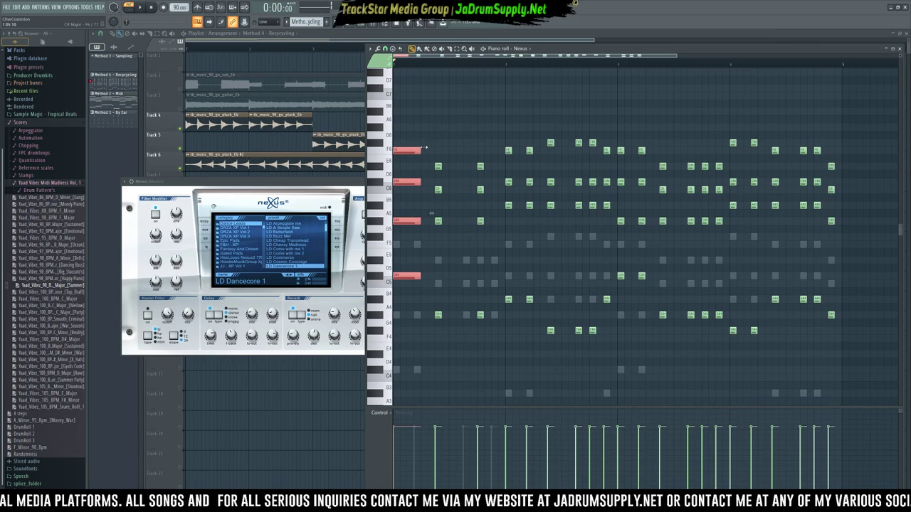
pyautogui.press('space')
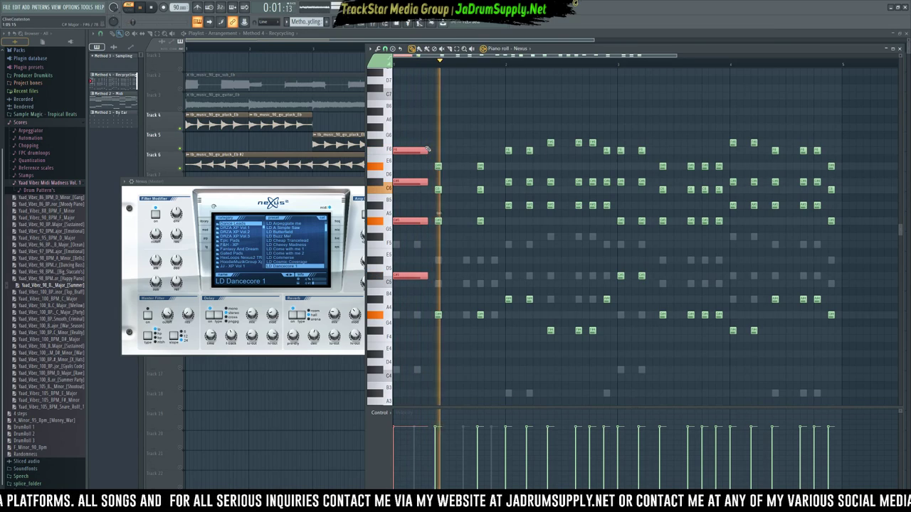
pyautogui.press('space')
pyautogui.moveTo(439, 212); pyautogui.dragTo(445, 212)
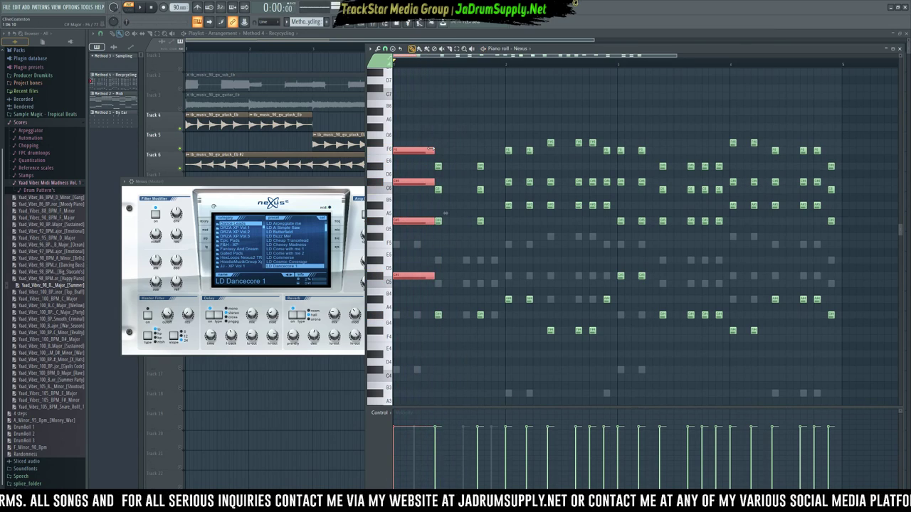
pyautogui.moveTo(434, 160); pyautogui.dragTo(480, 315)
pyautogui.press('space')
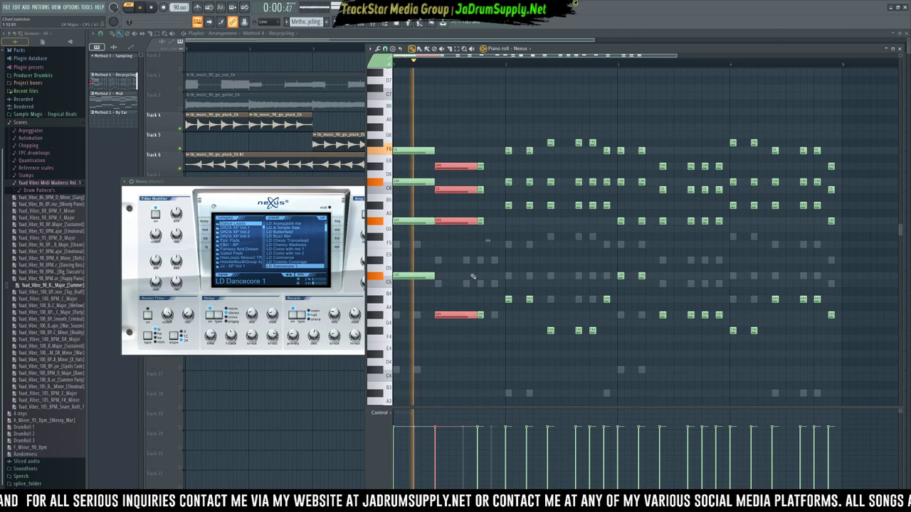
pyautogui.press('space')
pyautogui.press('space')
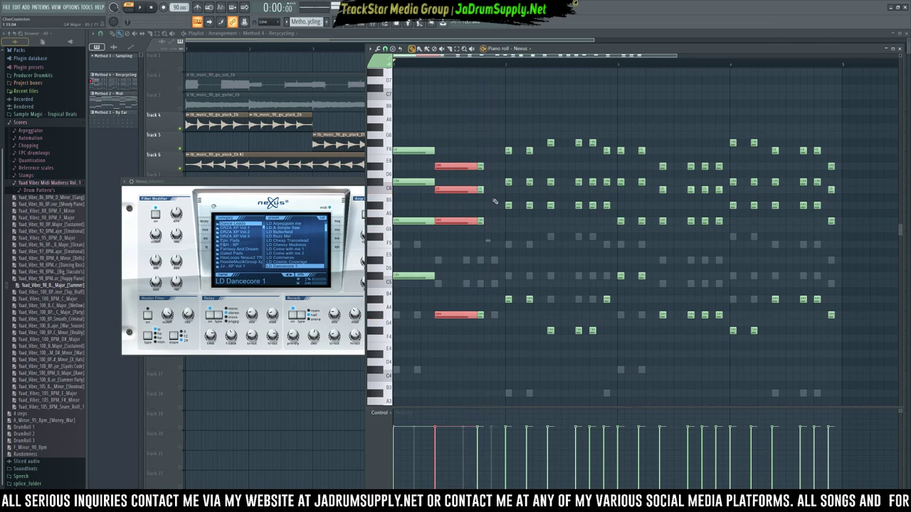
# Step: Delete the remaining repeated chord hits across the four bars, leaving only the hit where each chord changes
pyautogui.moveTo(486, 165); pyautogui.dragTo(502, 365)
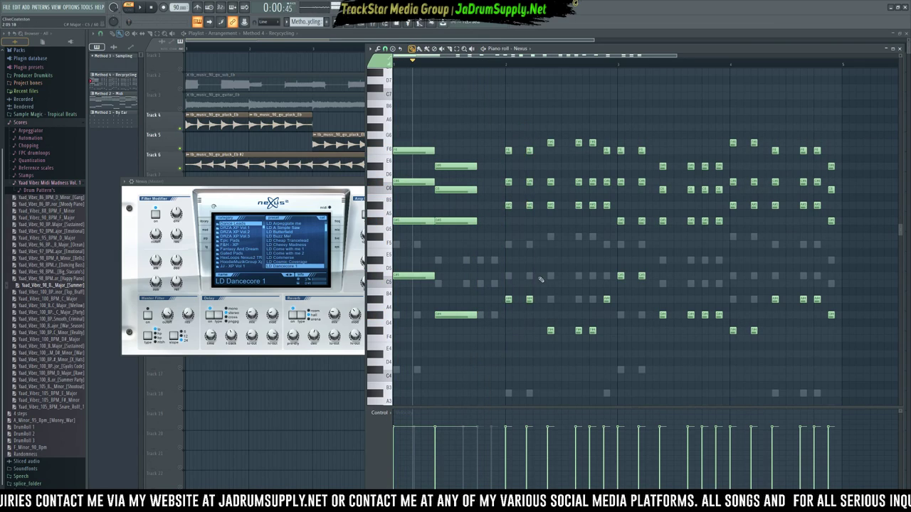
pyautogui.moveTo(523, 161); pyautogui.dragTo(536, 333)
pyautogui.moveTo(576, 116); pyautogui.dragTo(600, 359)
pyautogui.moveTo(629, 152); pyautogui.dragTo(650, 313)
pyautogui.moveTo(688, 155); pyautogui.dragTo(725, 358)
pyautogui.moveTo(755, 152); pyautogui.dragTo(762, 358)
pyautogui.moveTo(803, 134); pyautogui.dragTo(816, 318)
# Step: Apply legato to all Nexus notes and extend the last chord to the end of bar 4
pyautogui.hotkey('ctrl', 'd')
pyautogui.hotkey('alt', 'l')
pyautogui.press('Return')
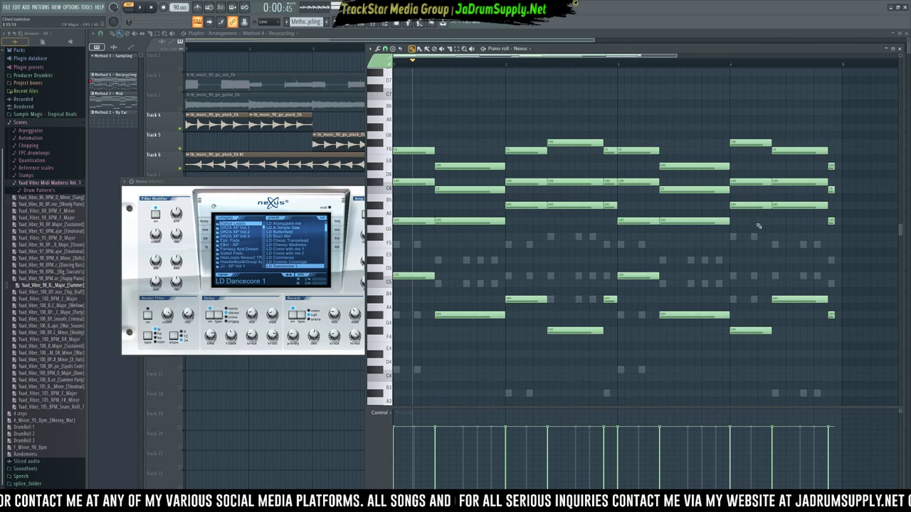
pyautogui.moveTo(856, 343); pyautogui.dragTo(841, 165)
# Step: Set the piano roll snap to 1/4 step and slightly shorten the ends of all Nexus notes
pyautogui.hotkey('ctrl', 'a')
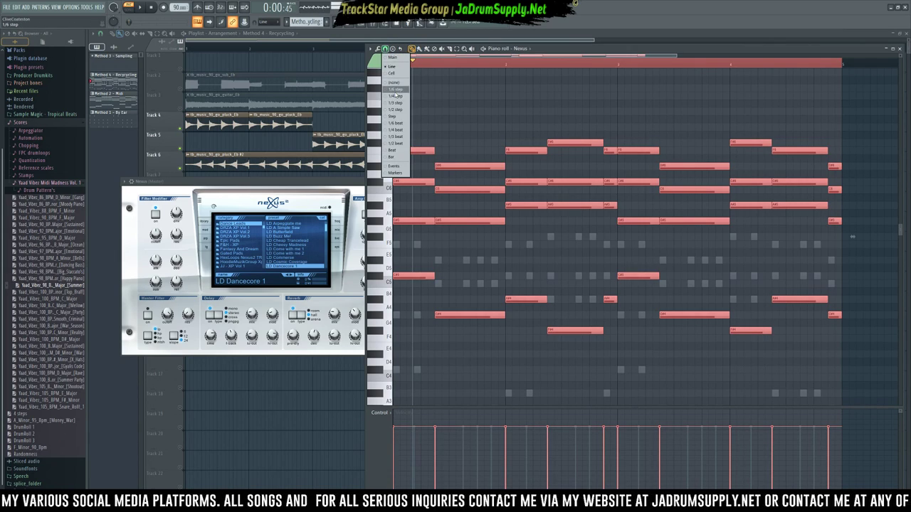
pyautogui.click(393, 96)
pyautogui.moveTo(434, 151); pyautogui.dragTo(432, 152)
pyautogui.hotkey('ctrl', 'd')
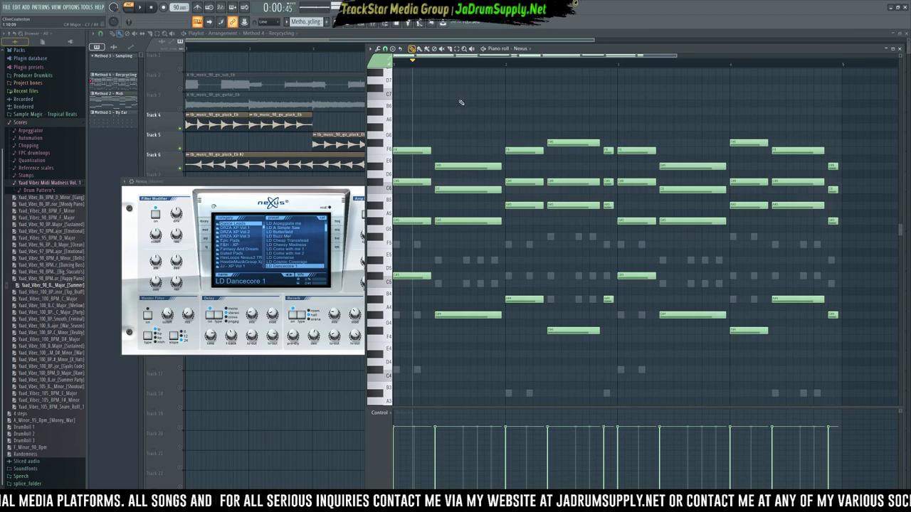
# Step: Reopen the Nexus instrument from the channel rack and listen to the sustained chords over the original part
pyautogui.press('F6')
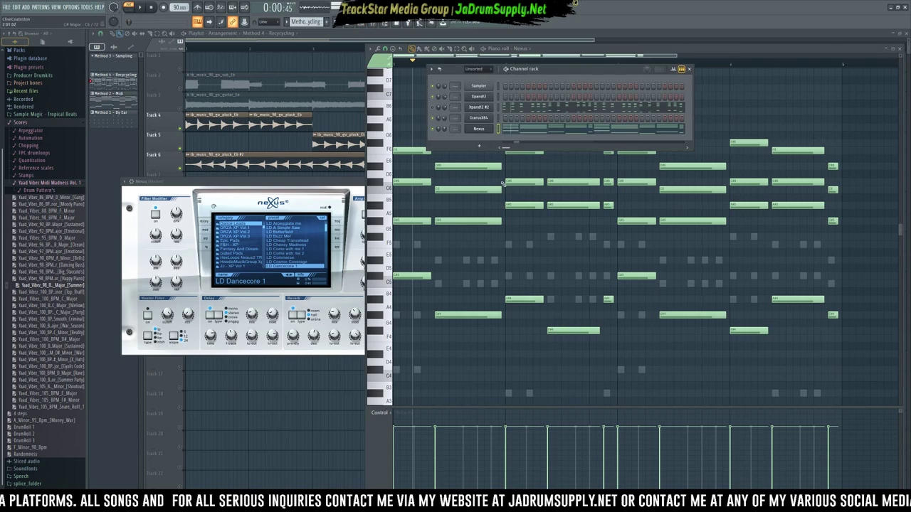
pyautogui.click(478, 129)
pyautogui.click(479, 129)
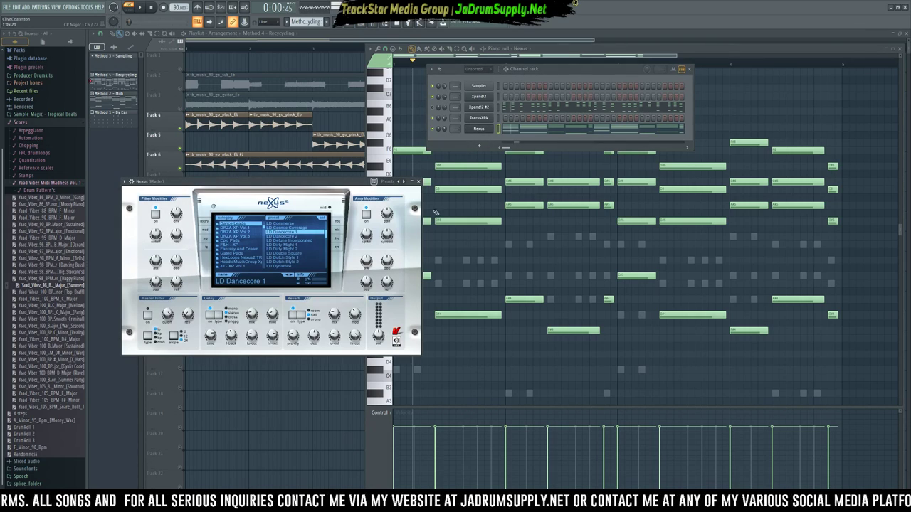
pyautogui.moveTo(366, 262)
pyautogui.moveTo(294, 184); pyautogui.dragTo(417, 212)
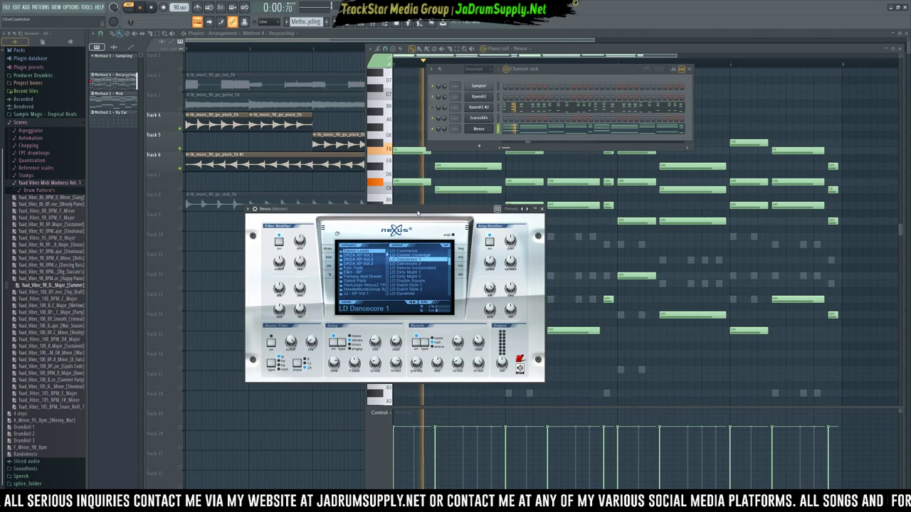
pyautogui.press('space')
pyautogui.moveTo(491, 294)
pyautogui.press('space')
pyautogui.moveTo(491, 295); pyautogui.dragTo(501, 341)
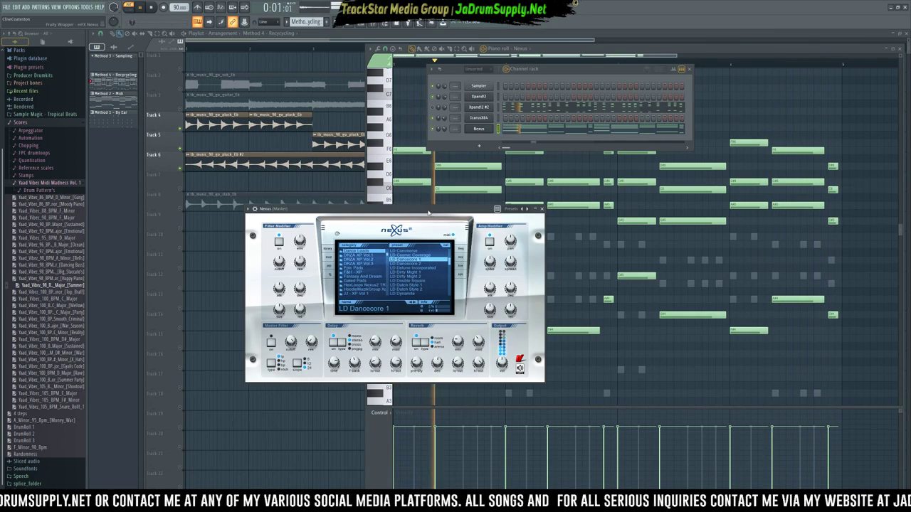
# Step: Raise the Nexus amp modifier release to 40 and fine-tune its sustain during playback
pyautogui.moveTo(433, 210); pyautogui.dragTo(365, 212)
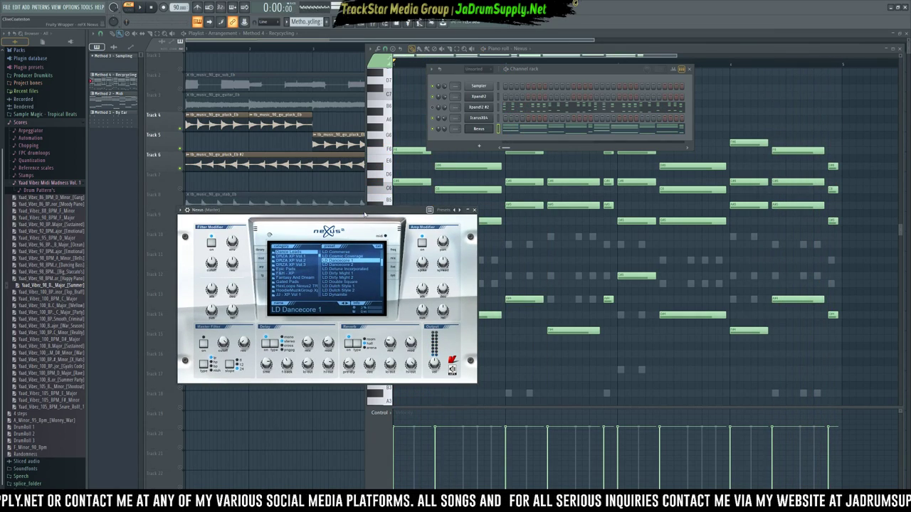
pyautogui.moveTo(439, 318)
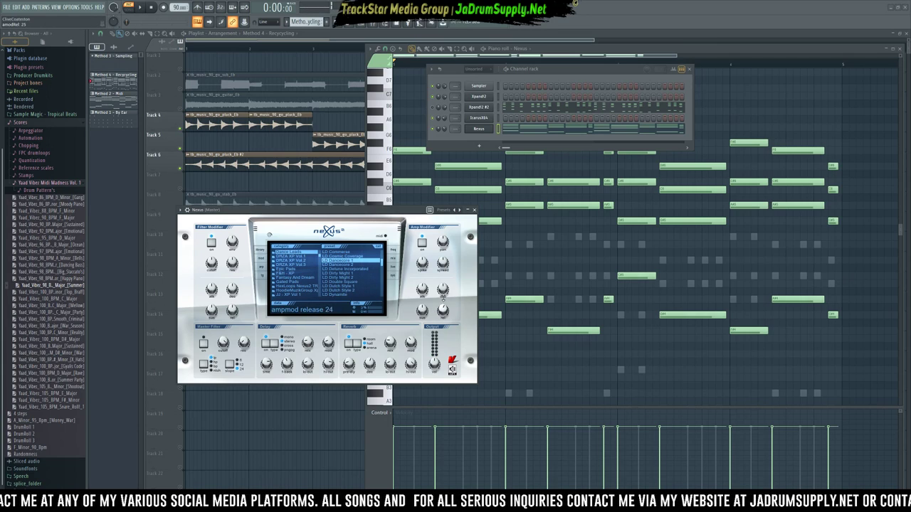
pyautogui.moveTo(443, 311); pyautogui.dragTo(442, 307)
pyautogui.press('space')
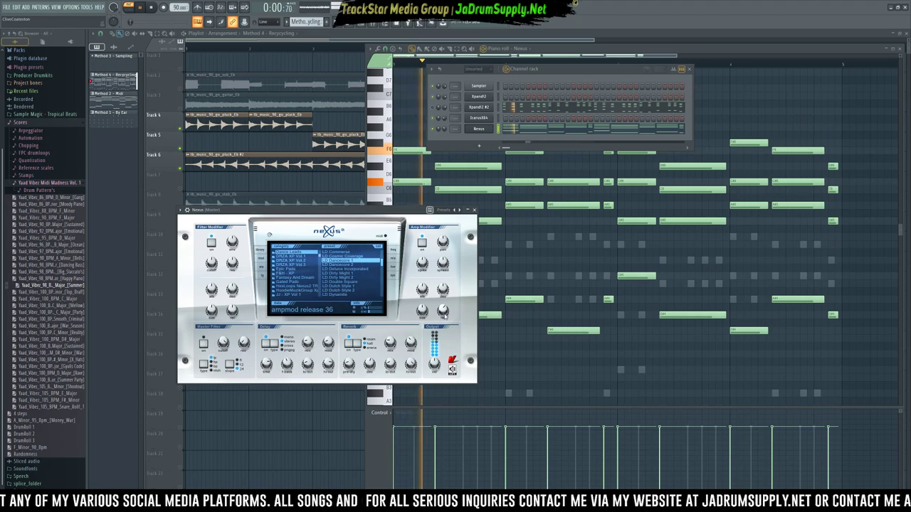
pyautogui.moveTo(443, 311); pyautogui.dragTo(443, 309)
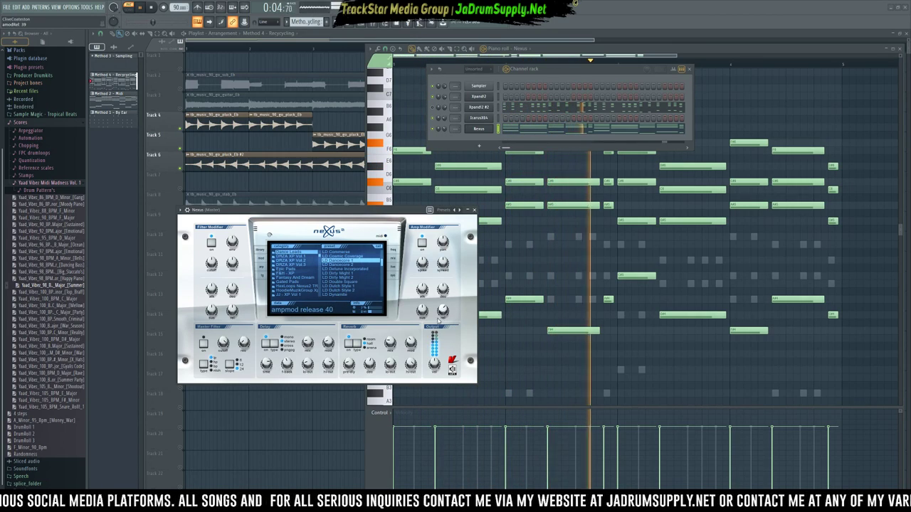
pyautogui.moveTo(442, 291)
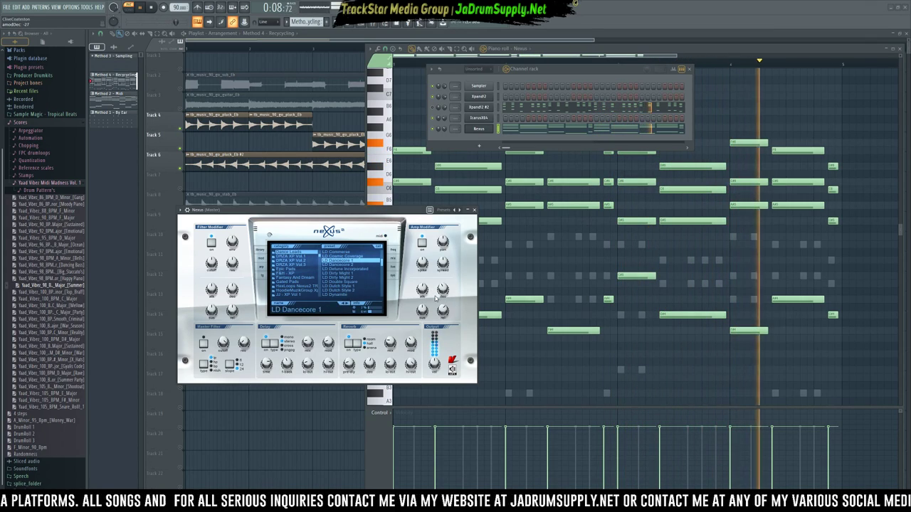
pyautogui.moveTo(422, 310)
pyautogui.moveTo(422, 310)
pyautogui.mouseDown()
pyautogui.moveTo(425, 321)
pyautogui.moveTo(423, 307)
pyautogui.mouseUp()
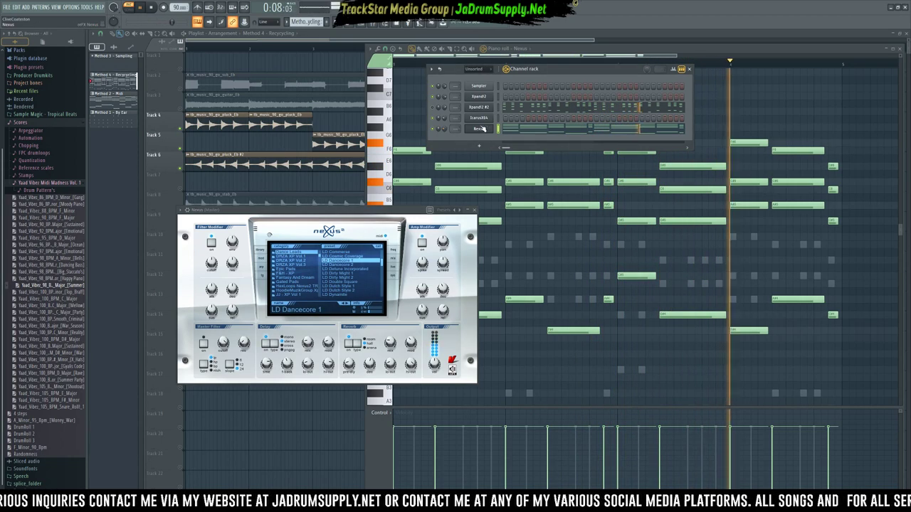
# Step: Toggle the Xpand!2 #2 channel in the channel rack and replay the pattern with the Nexus layer
pyautogui.click(434, 107)
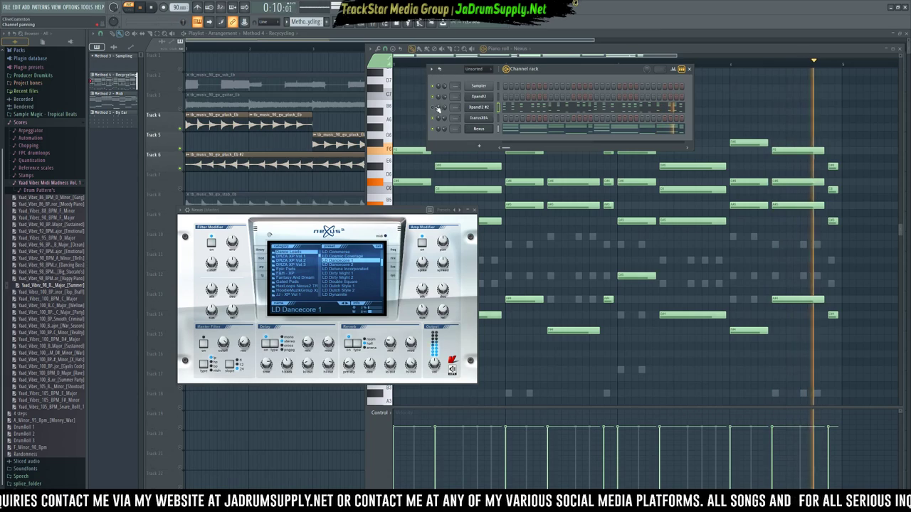
pyautogui.press('space')
pyautogui.press('space')
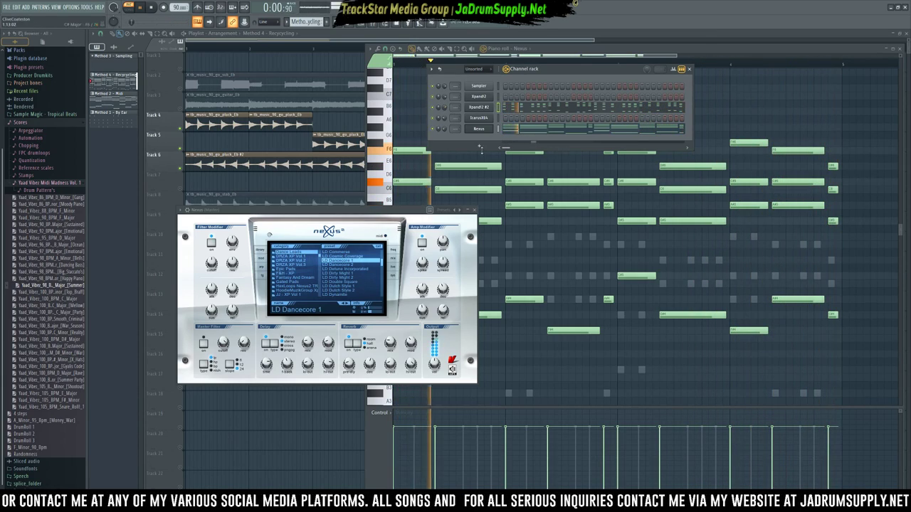
# Step: Copy the sustained Nexus chords into the Icarus channel, play the layered pattern and open the Icarus instrument
pyautogui.press('space')
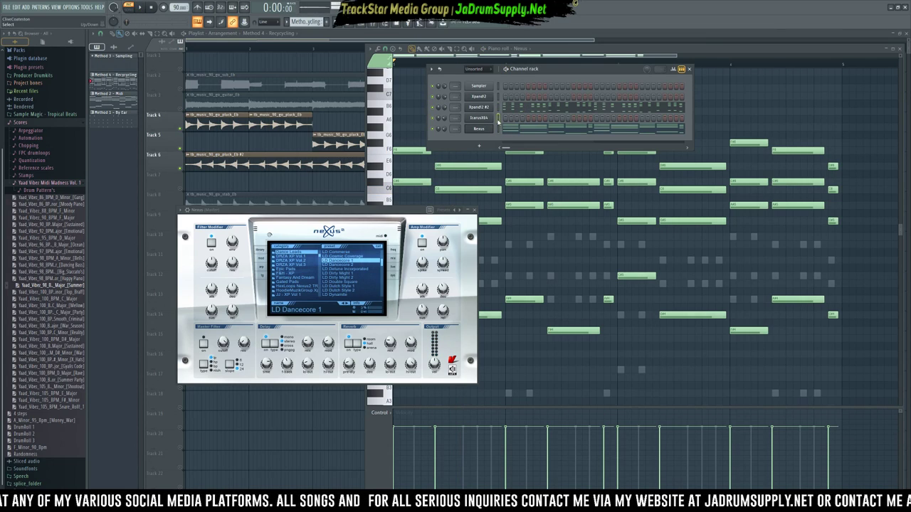
pyautogui.press('space')
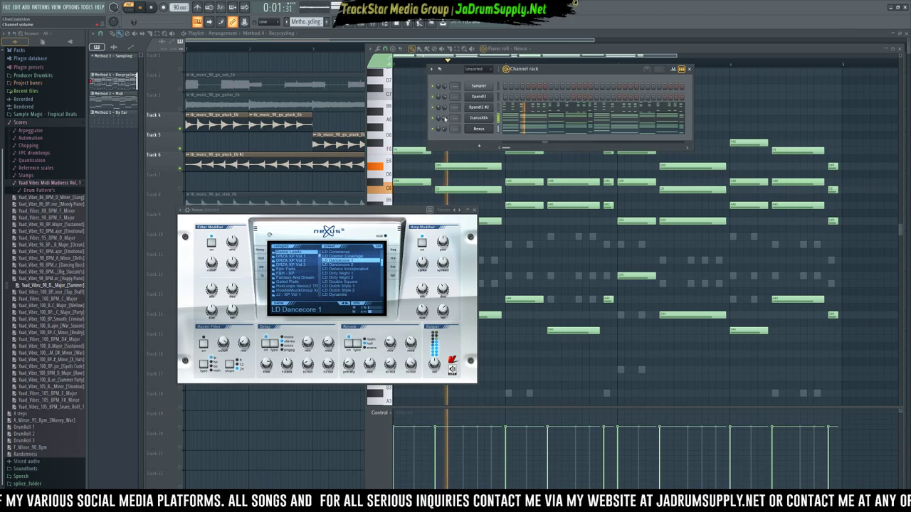
pyautogui.click(478, 120)
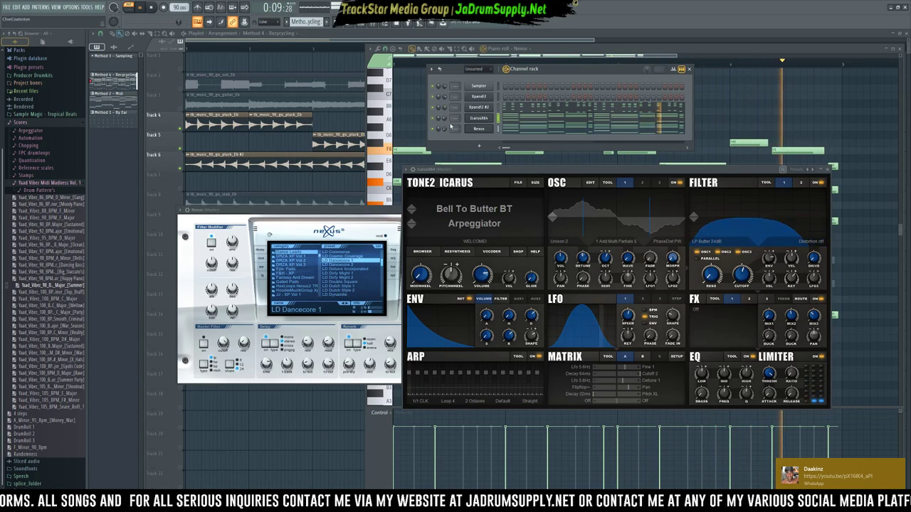
# Step: Stop playback, switch to the Method 1 - By Ear pattern and listen to its Xpand!2 chords in the piano roll
pyautogui.press('space')
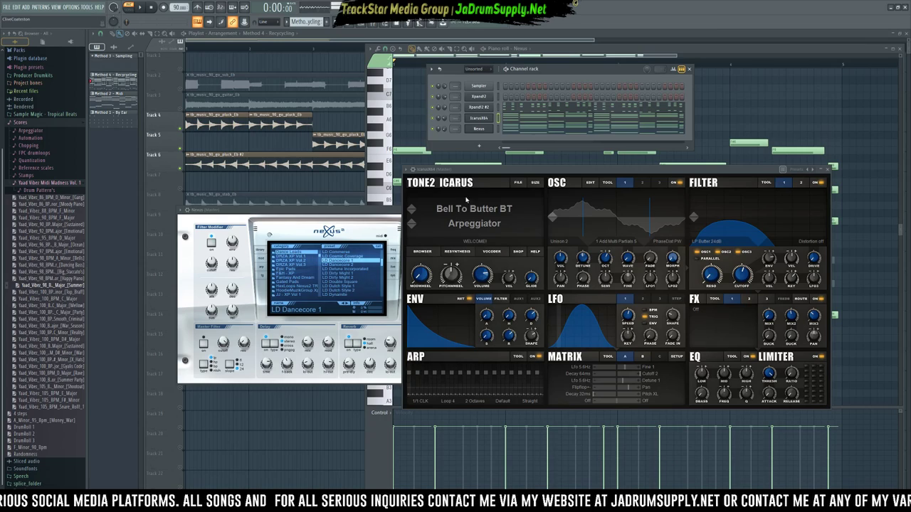
pyautogui.moveTo(594, 80); pyautogui.dragTo(598, 75)
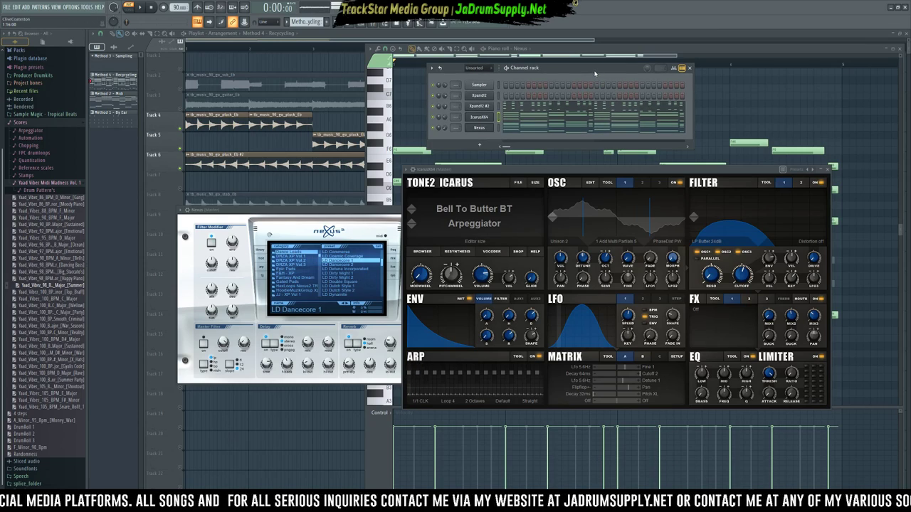
pyautogui.press('KP_Subtract')
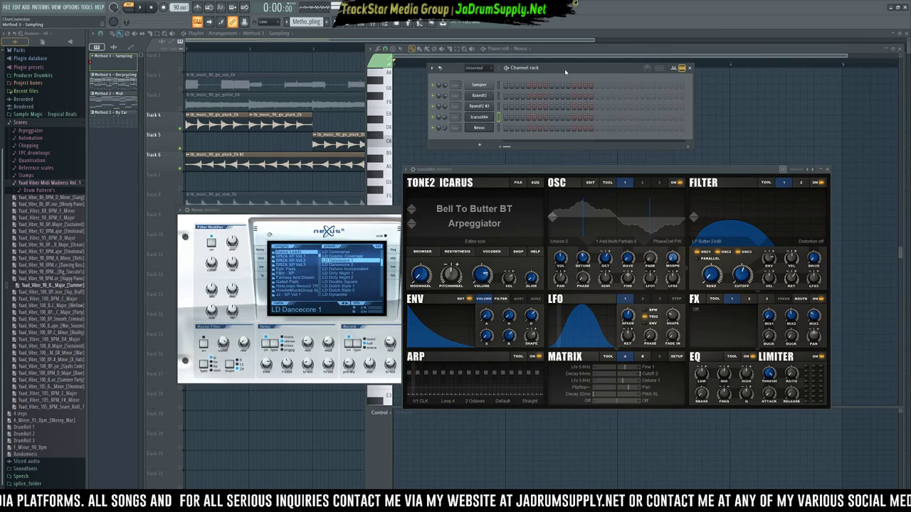
pyautogui.press('KP_Subtract')
pyautogui.press('KP_Subtract')
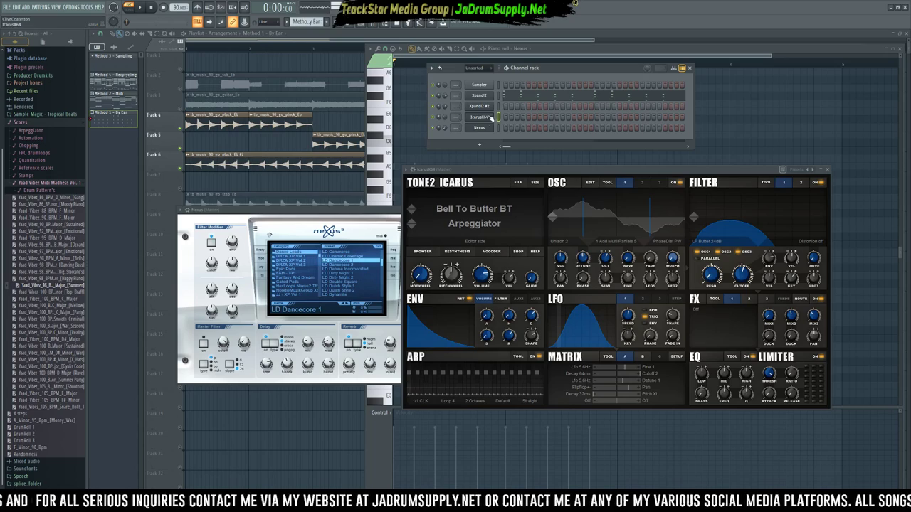
pyautogui.click(516, 97)
pyautogui.press('space')
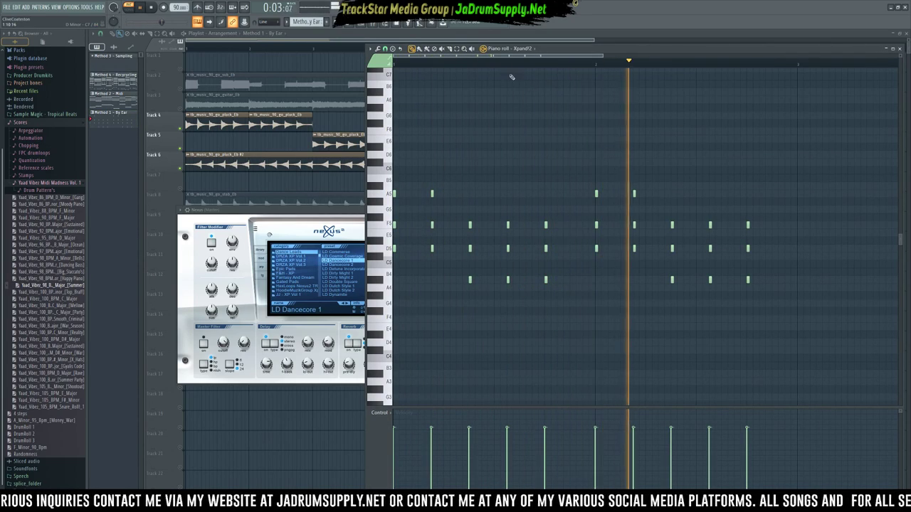
pyautogui.press('space')
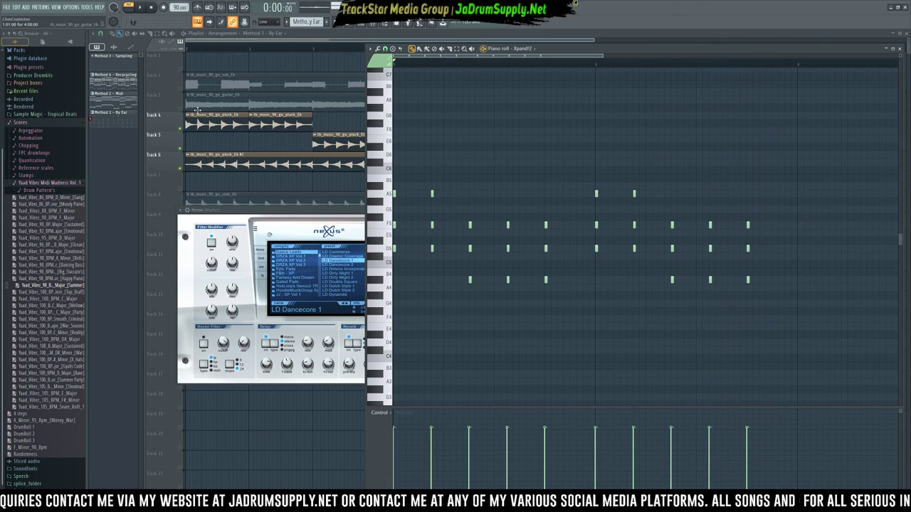
# Step: Clear the open windows and play the Method 2 - Midi pattern with the channel rack shown
pyautogui.press('F12')
pyautogui.click(112, 94)
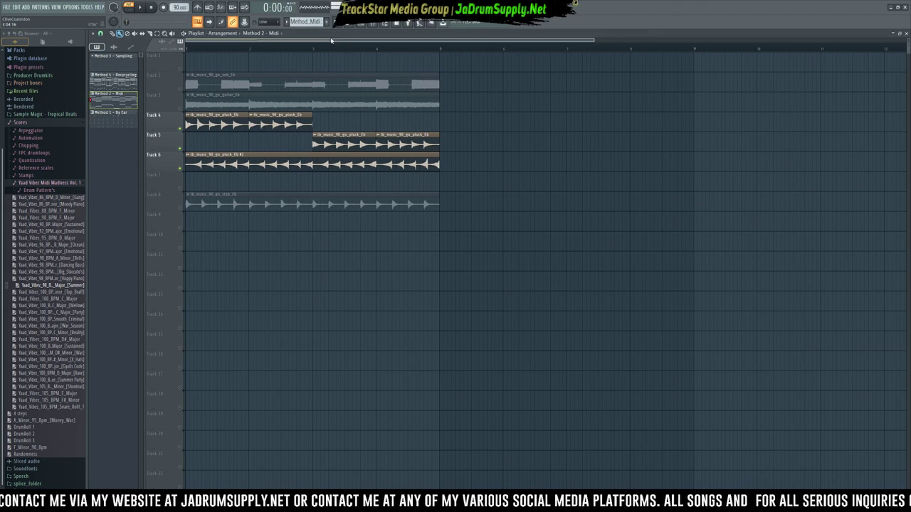
pyautogui.press('F6')
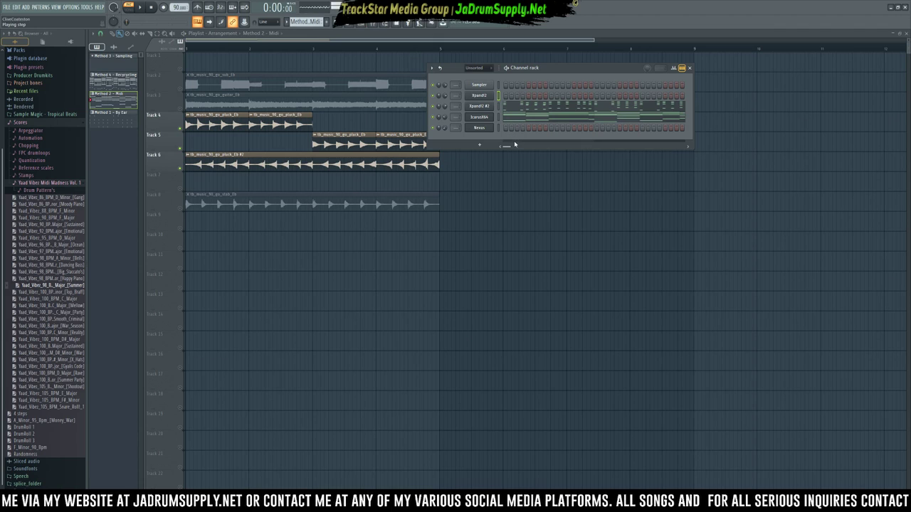
pyautogui.press('space')
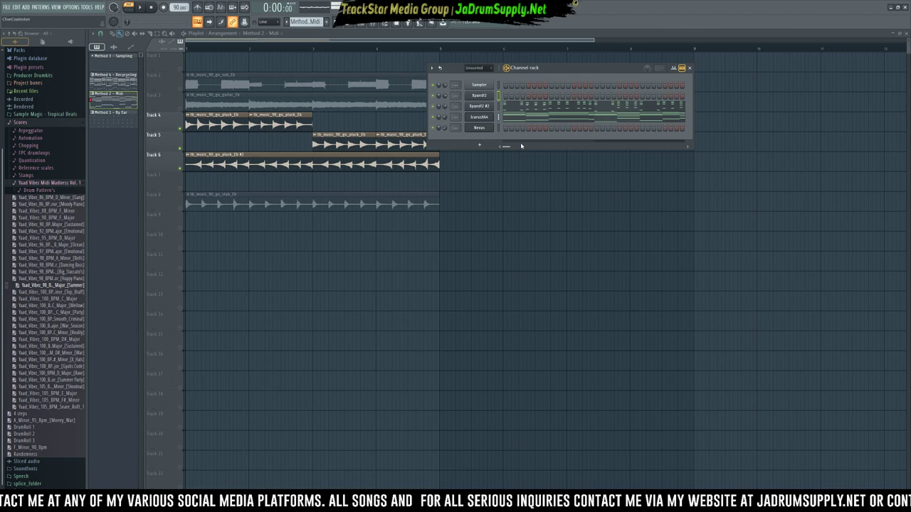
# Step: Select the Method 3 - Sampling pattern and listen to the sampled audio arrangement in song mode
pyautogui.click(105, 82)
pyautogui.click(119, 57)
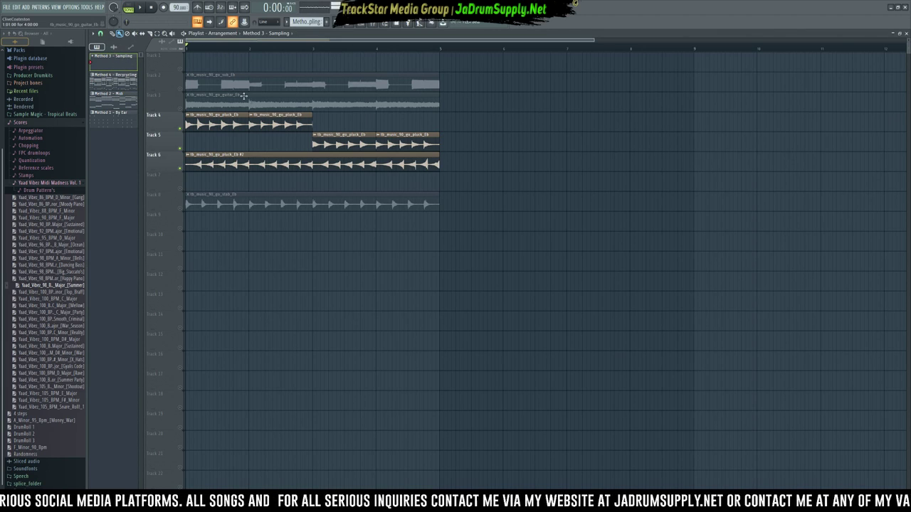
pyautogui.press('space')
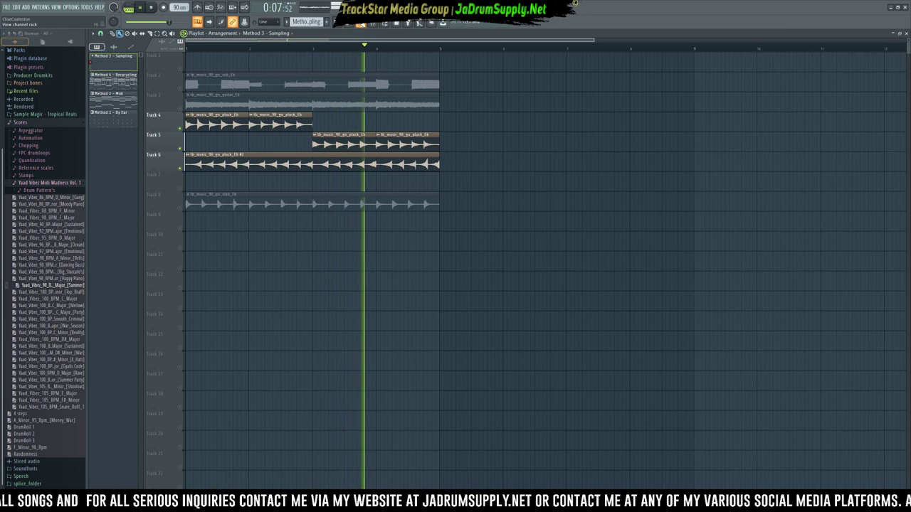
pyautogui.press('F6')
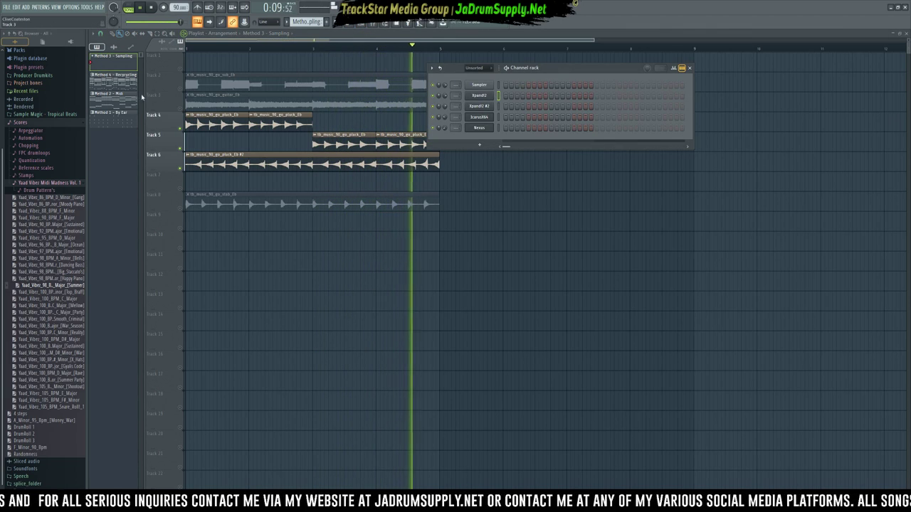
pyautogui.press('space')
pyautogui.press('F6')
# Step: Return to the Method 4 recycling pattern, show its channels and play the layered chords in pattern mode
pyautogui.click(114, 75)
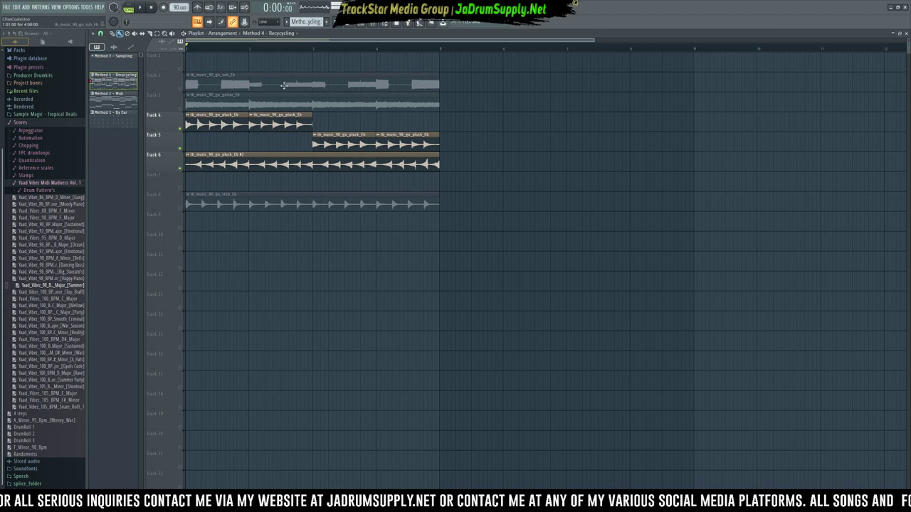
pyautogui.click(361, 25)
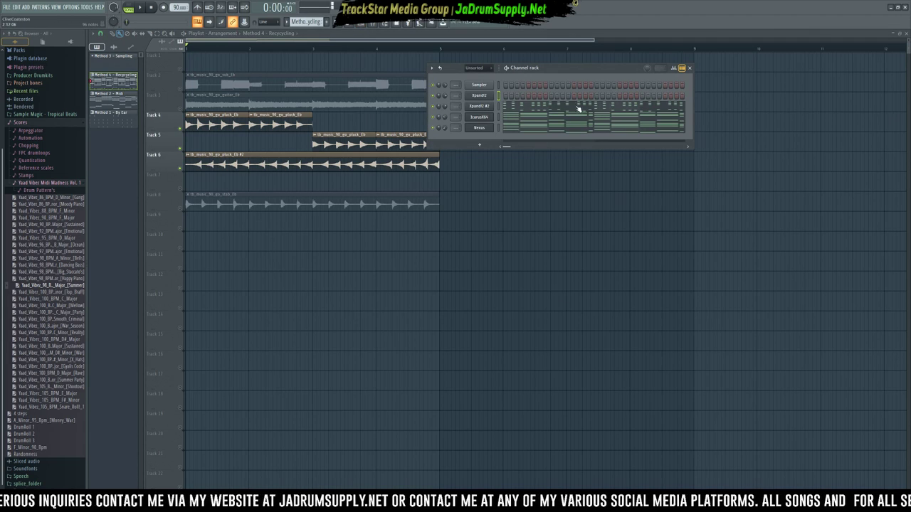
pyautogui.click(140, 7)
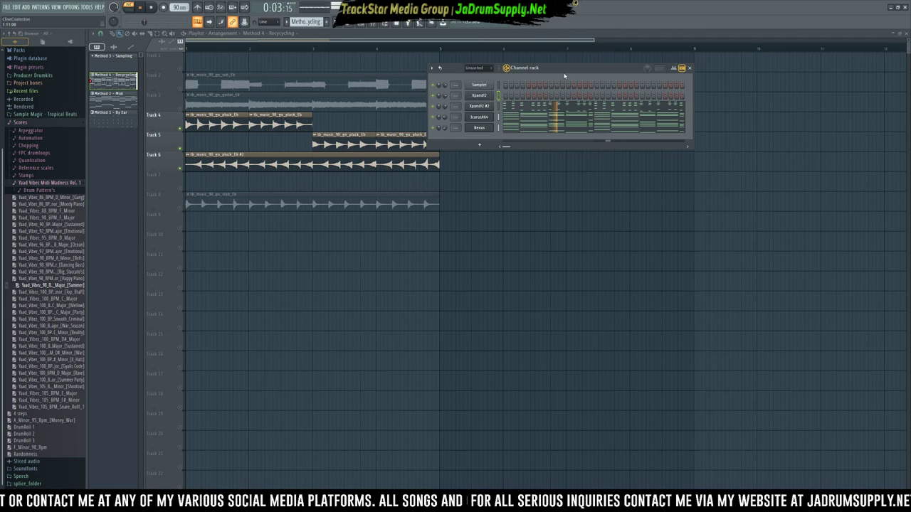
pyautogui.press('space')
# Step: In the Xpand!2 #2 opening chords, lower both C#5 notes to C5, the second G#4 to G4, and raise the first bass note to D#4
pyautogui.click(560, 106)
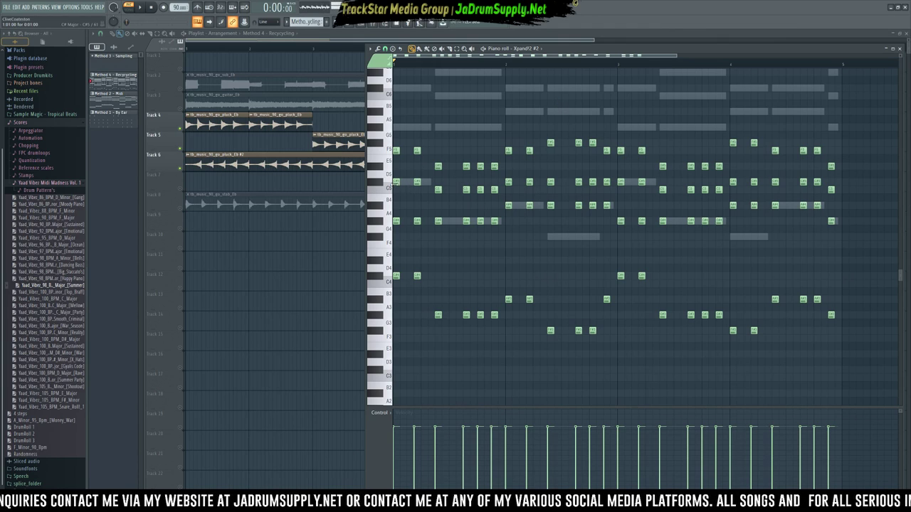
pyautogui.moveTo(397, 182); pyautogui.dragTo(406, 190)
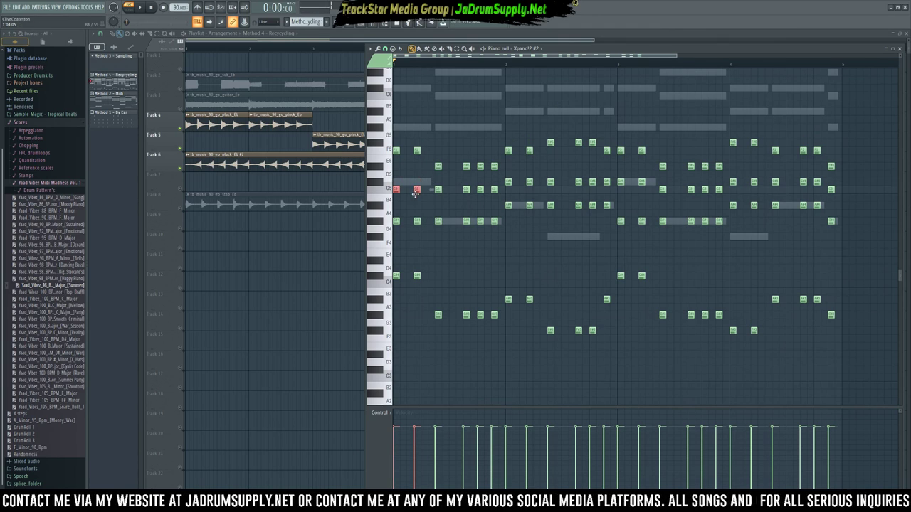
pyautogui.moveTo(417, 221); pyautogui.dragTo(418, 229)
pyautogui.click(418, 229)
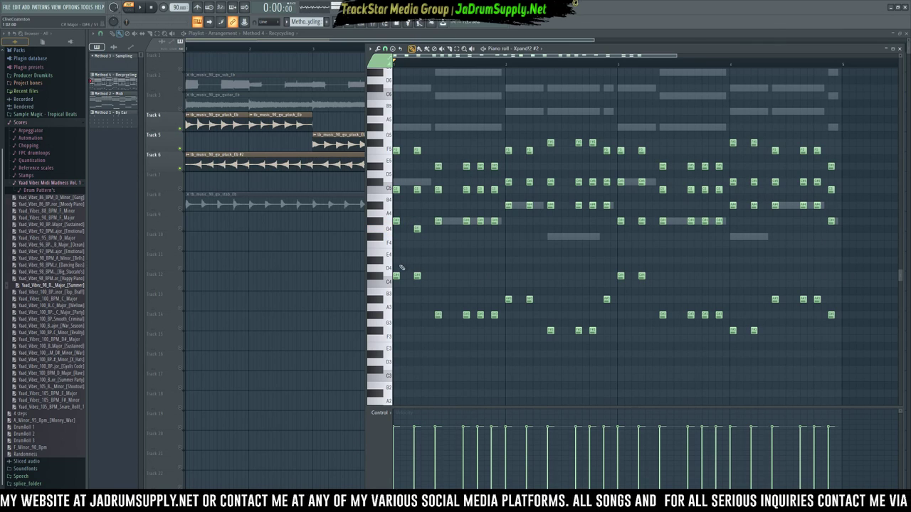
pyautogui.moveTo(395, 276); pyautogui.dragTo(396, 261)
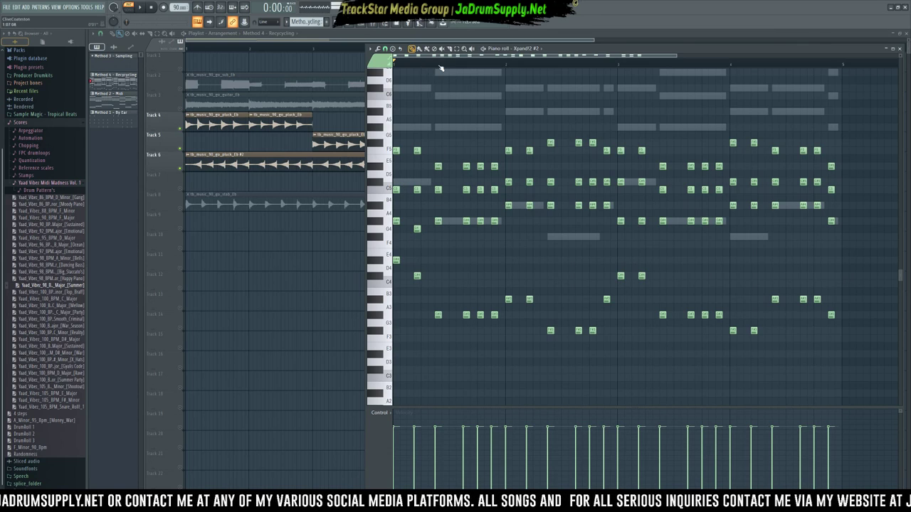
# Step: Set a loop selection around the first two chord hits and listen to the altered voicing
pyautogui.moveTo(434, 62); pyautogui.dragTo(394, 63)
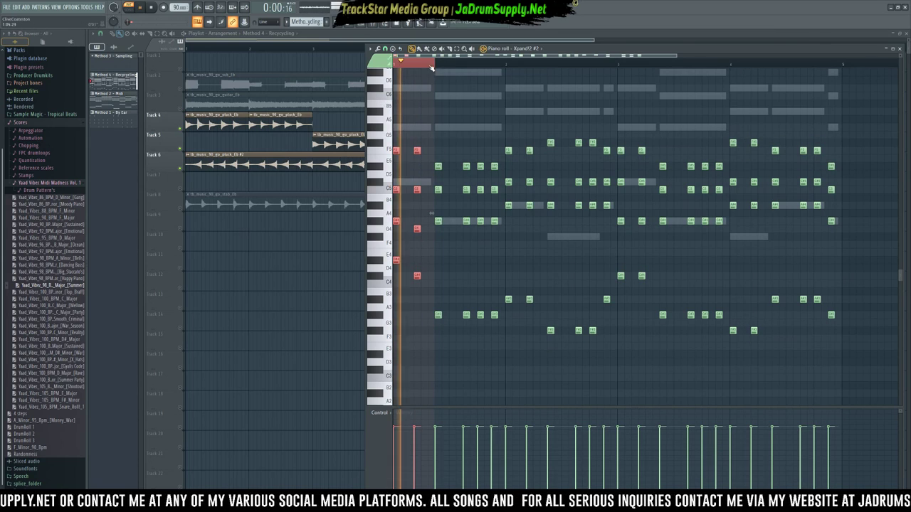
pyautogui.click(371, 23)
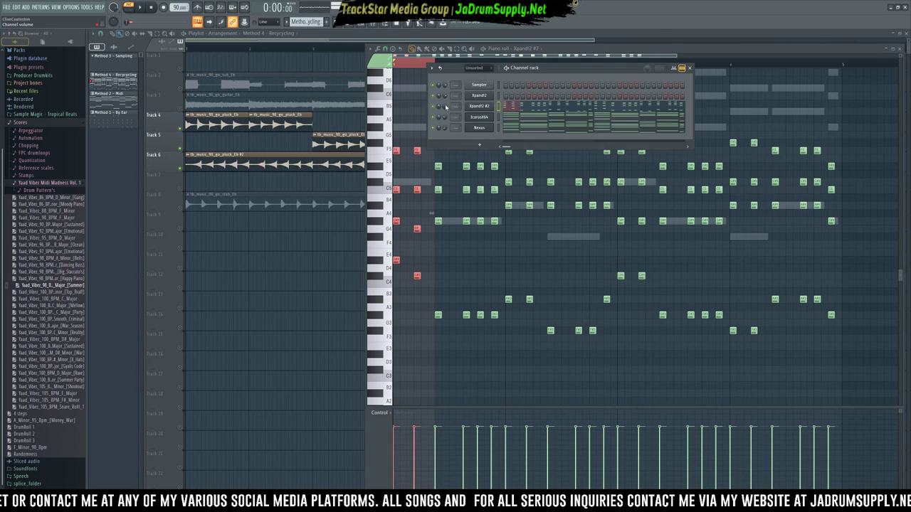
pyautogui.press('space')
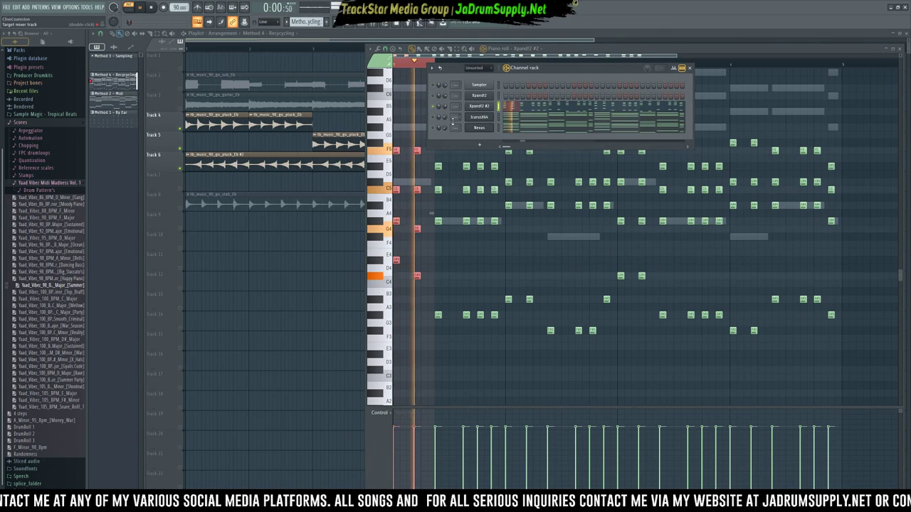
pyautogui.press('space')
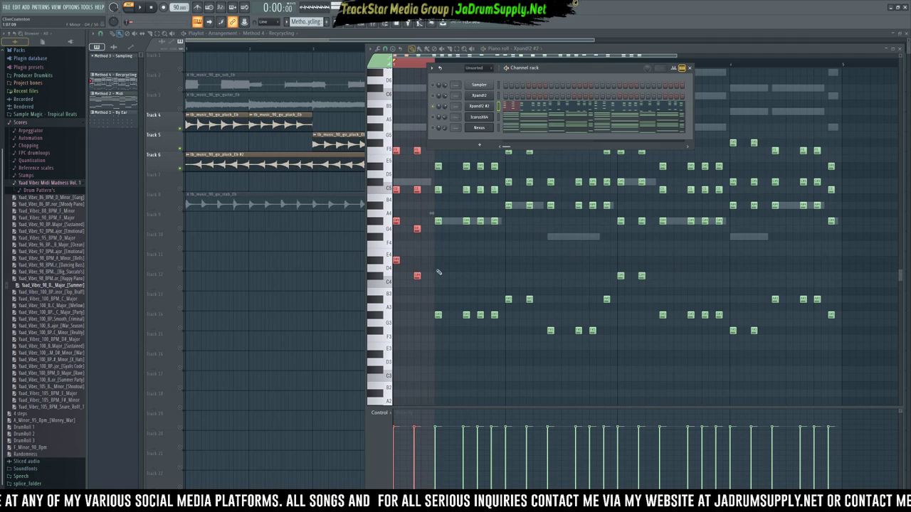
# Step: Return the first bass note to C#4 and the second hit's G4 to G#4, replay the chords and clear the loop selection
pyautogui.click(430, 261)
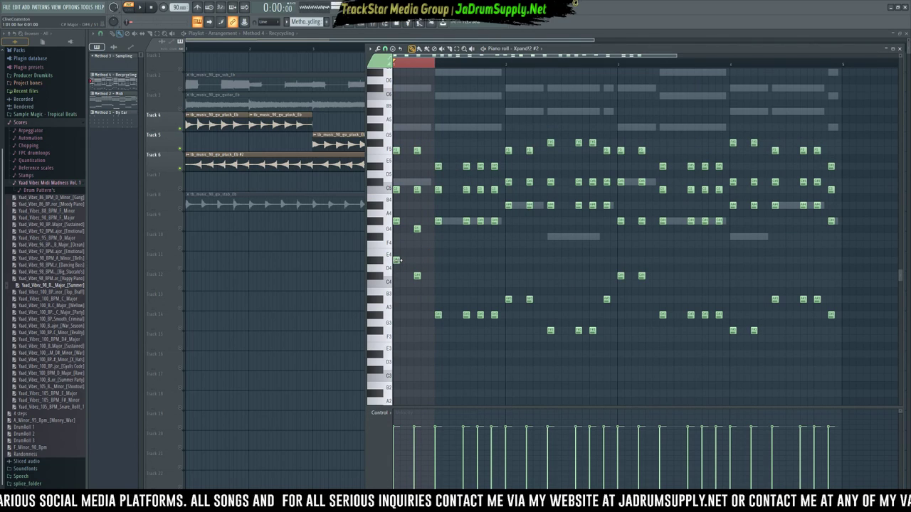
pyautogui.moveTo(396, 260); pyautogui.dragTo(395, 275)
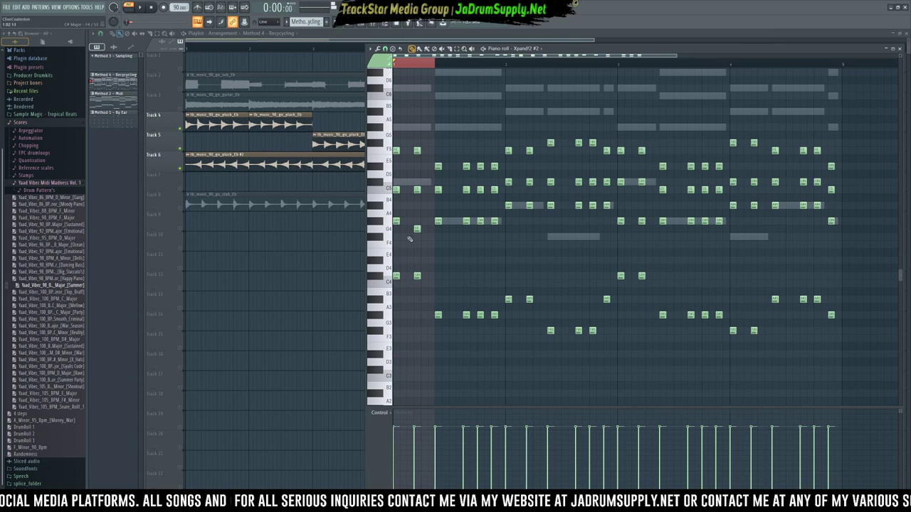
pyautogui.moveTo(416, 226); pyautogui.dragTo(417, 220)
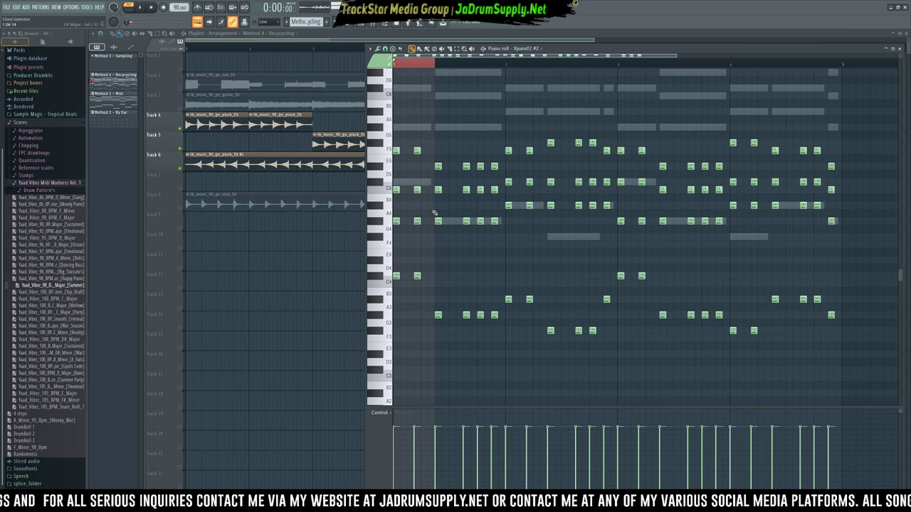
pyautogui.press('space')
pyautogui.press('space')
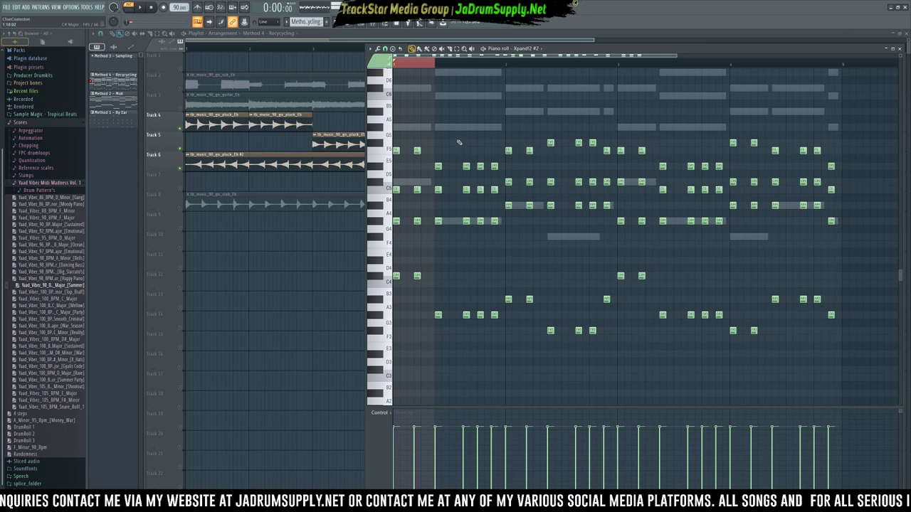
pyautogui.click(457, 112)
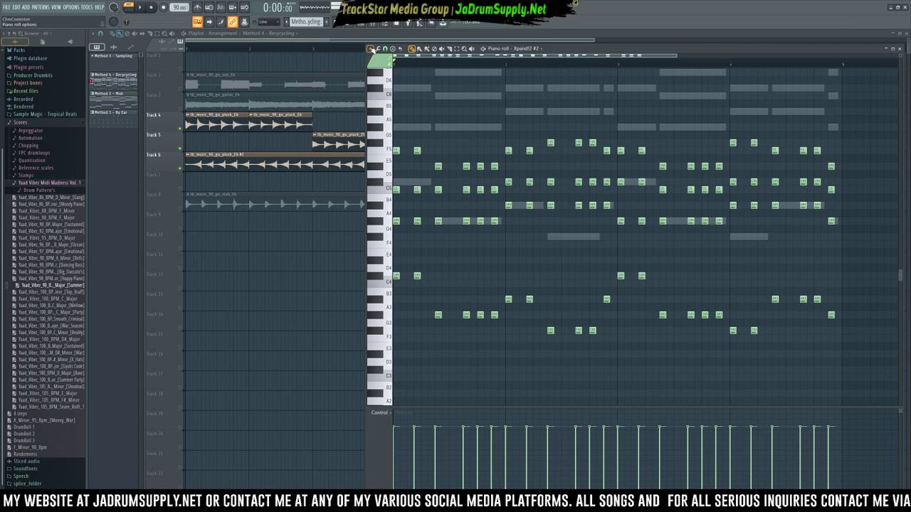
pyautogui.click(363, 27)
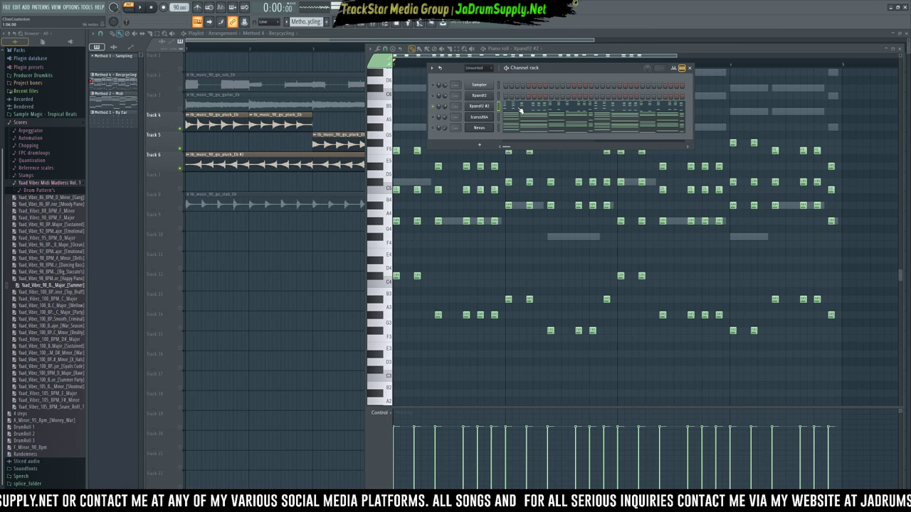
pyautogui.press('F6')
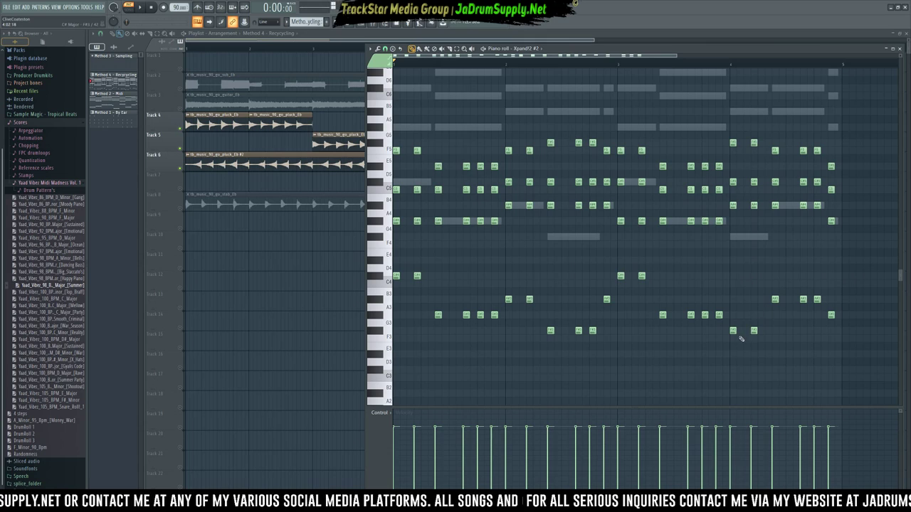
# Step: Try the two F#3 bass notes at the start of bar 4 one octave higher, and lower them back to F#3
pyautogui.moveTo(727, 326); pyautogui.dragTo(767, 338)
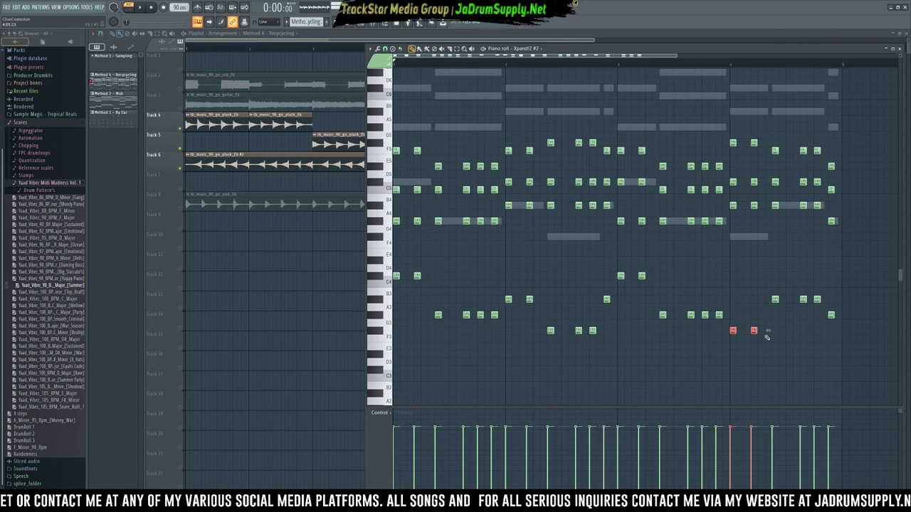
pyautogui.hotkey('ctrl', 'Up')
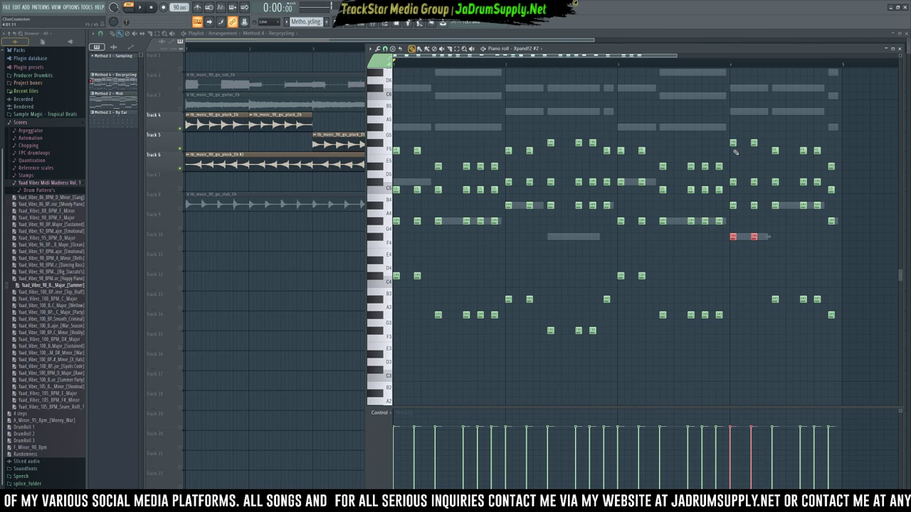
pyautogui.moveTo(732, 138); pyautogui.dragTo(765, 212)
pyautogui.click(755, 246)
pyautogui.moveTo(756, 246); pyautogui.dragTo(727, 178)
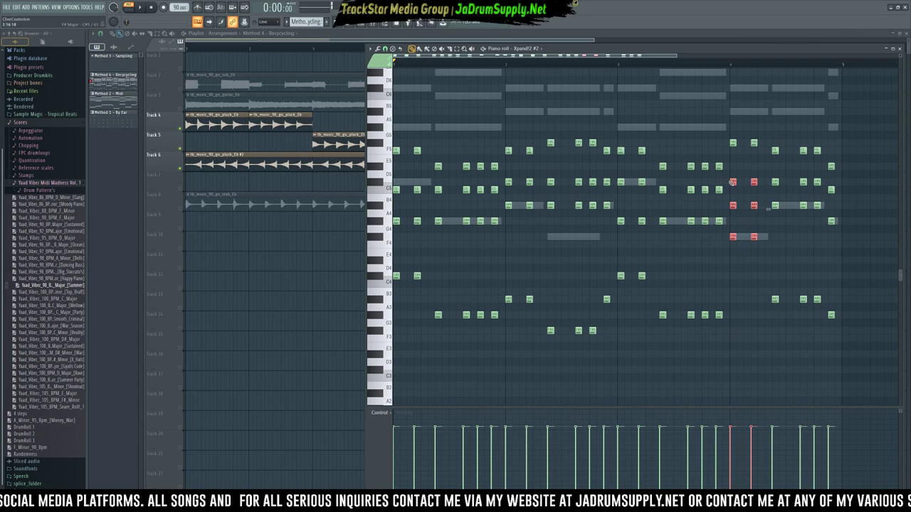
pyautogui.moveTo(730, 227); pyautogui.dragTo(763, 246)
pyautogui.hotkey('ctrl', 'Down')
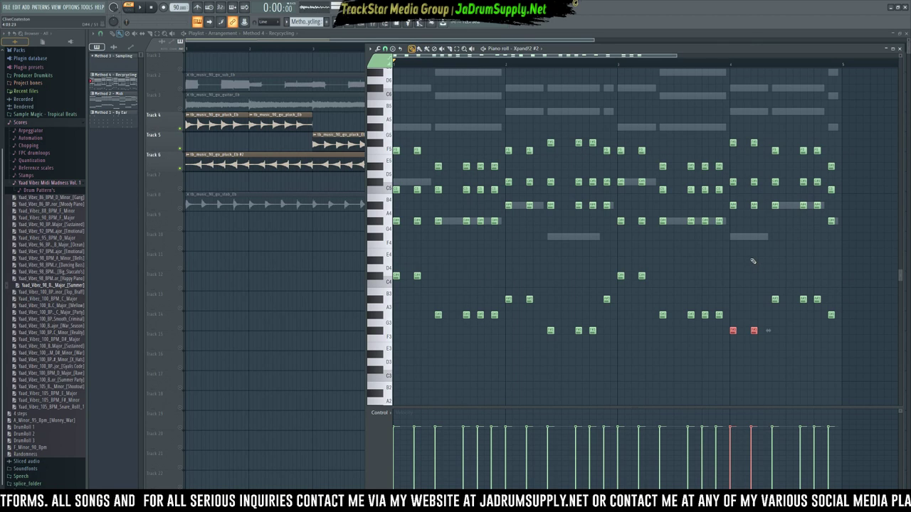